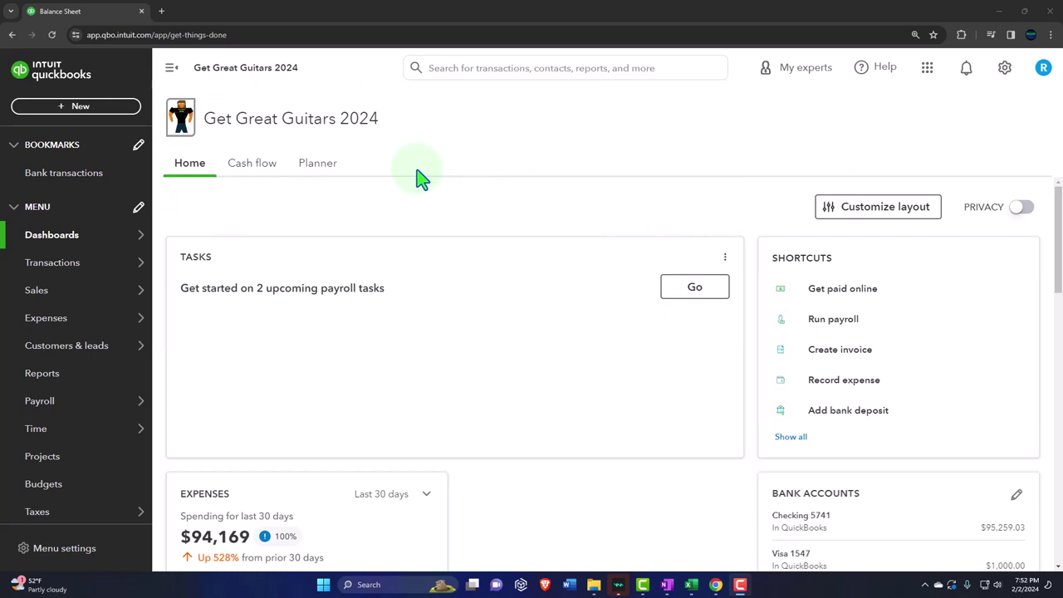
Open the Balance Sheet, Profit and Loss, and Trial Balance reports from the report favorites, each in its own new browser tab
left_click(46, 375)
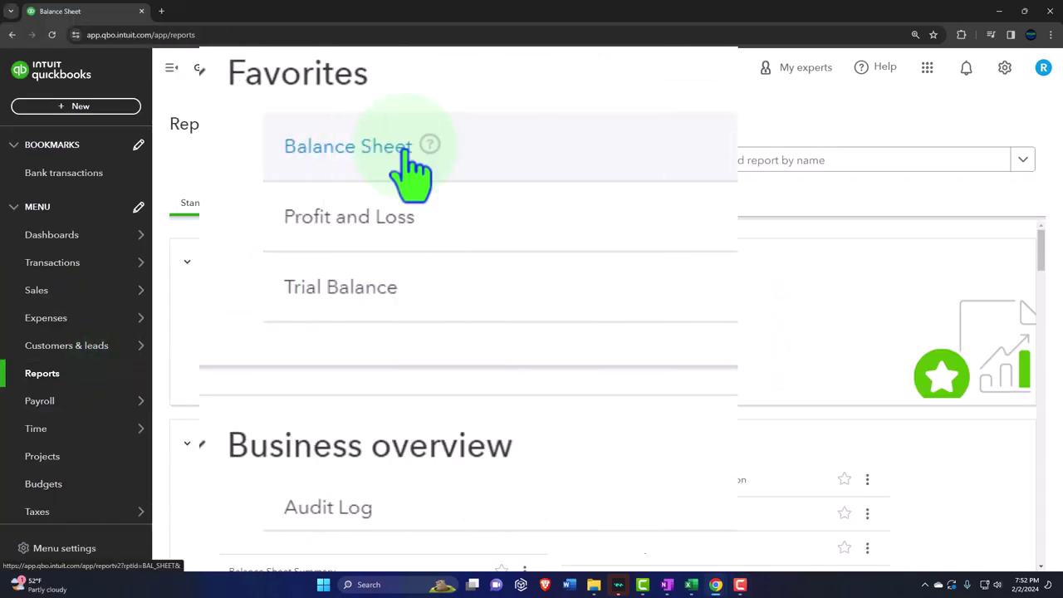
right_click(405, 151)
left_click(562, 171)
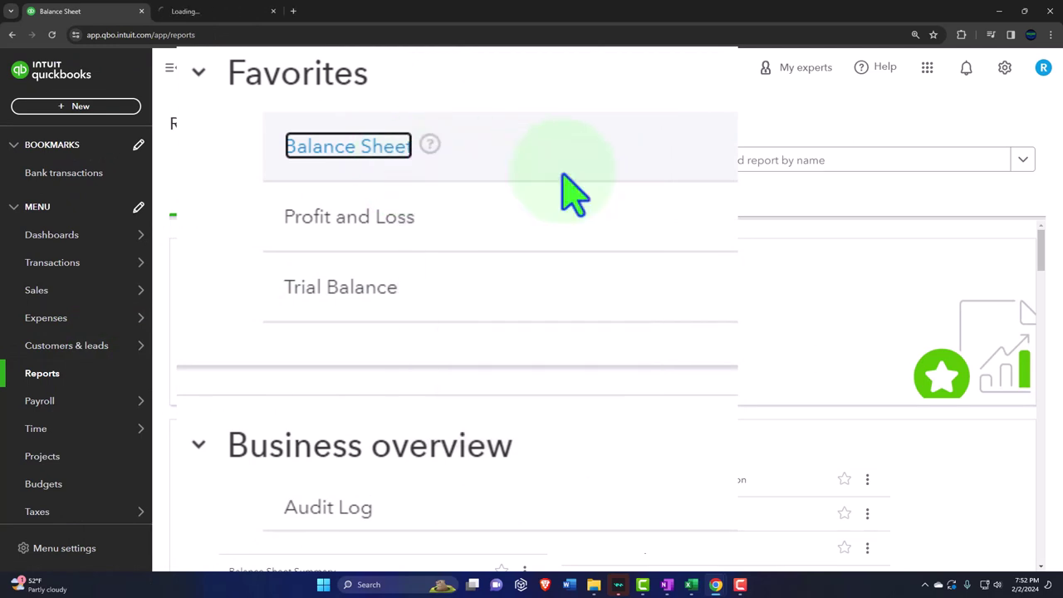
right_click(394, 222)
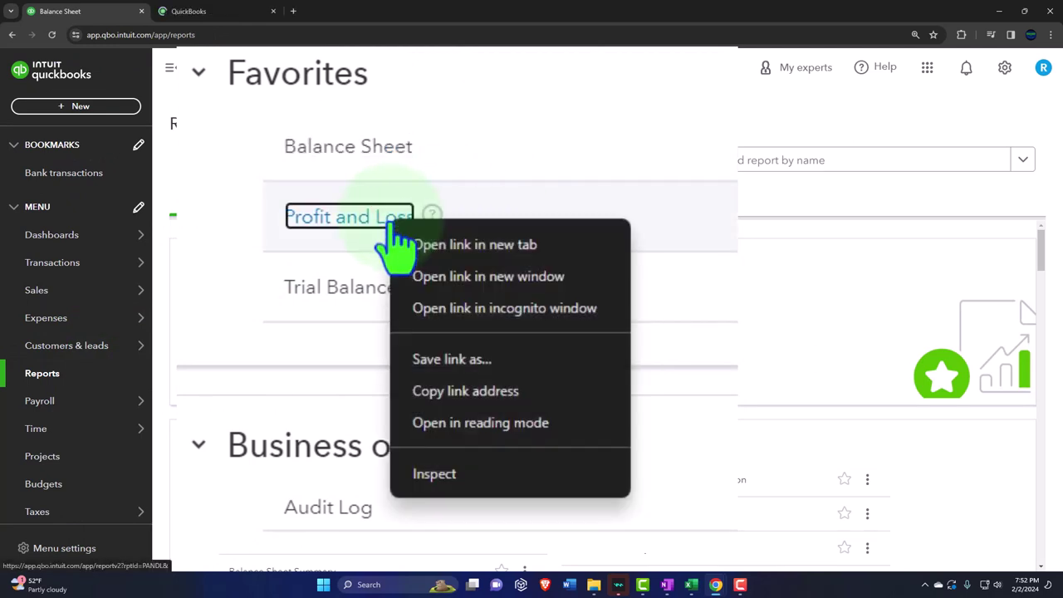
left_click(557, 245)
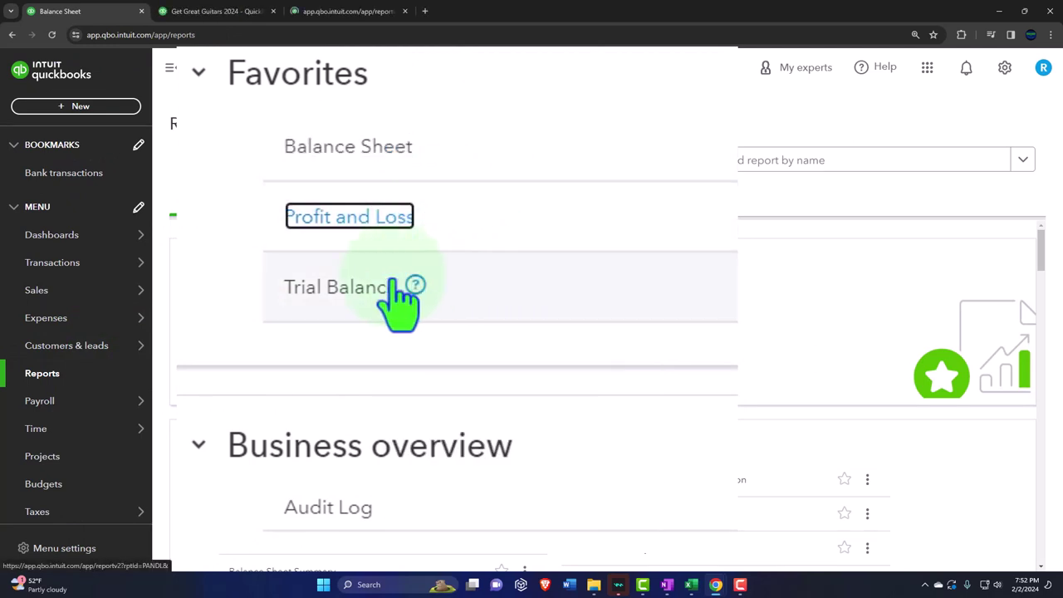
right_click(362, 285)
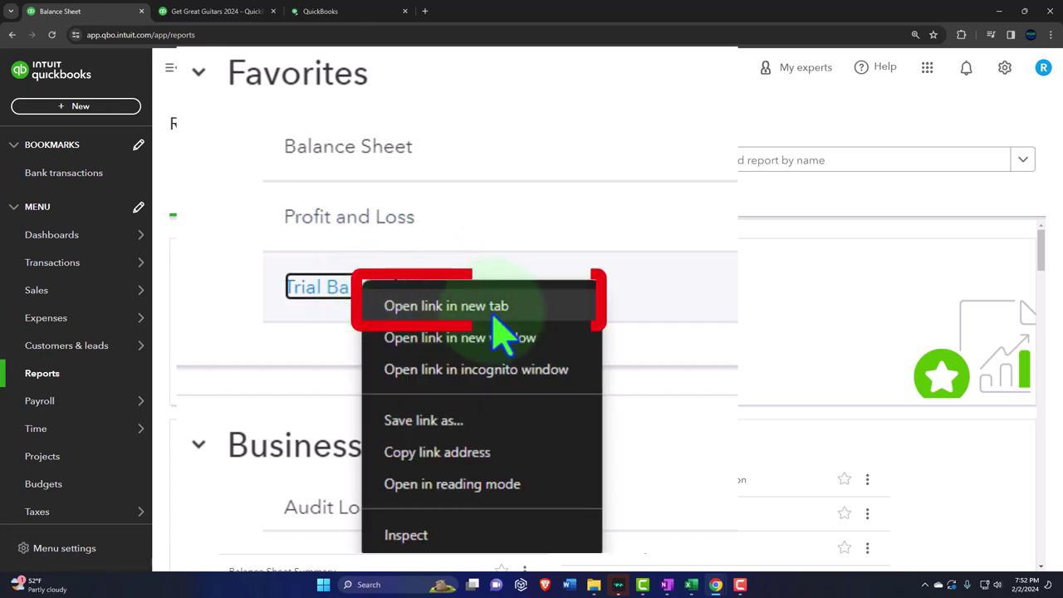
left_click(465, 305)
Collapse the navigation menu on the Balance Sheet report and set its period to 01/01/2024 through 02/29/2024
left_click(216, 11)
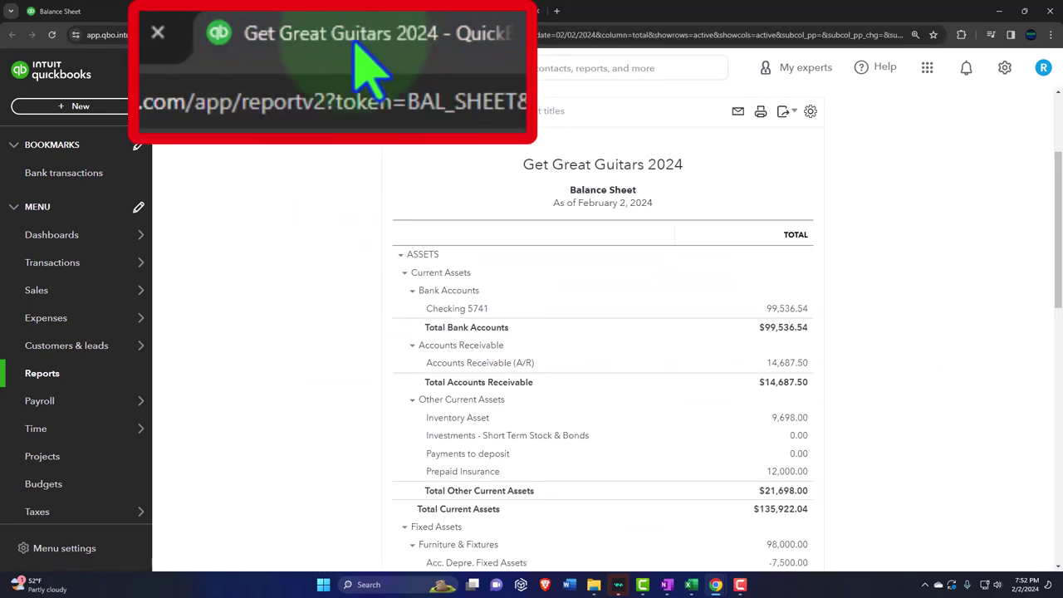
left_click(178, 73)
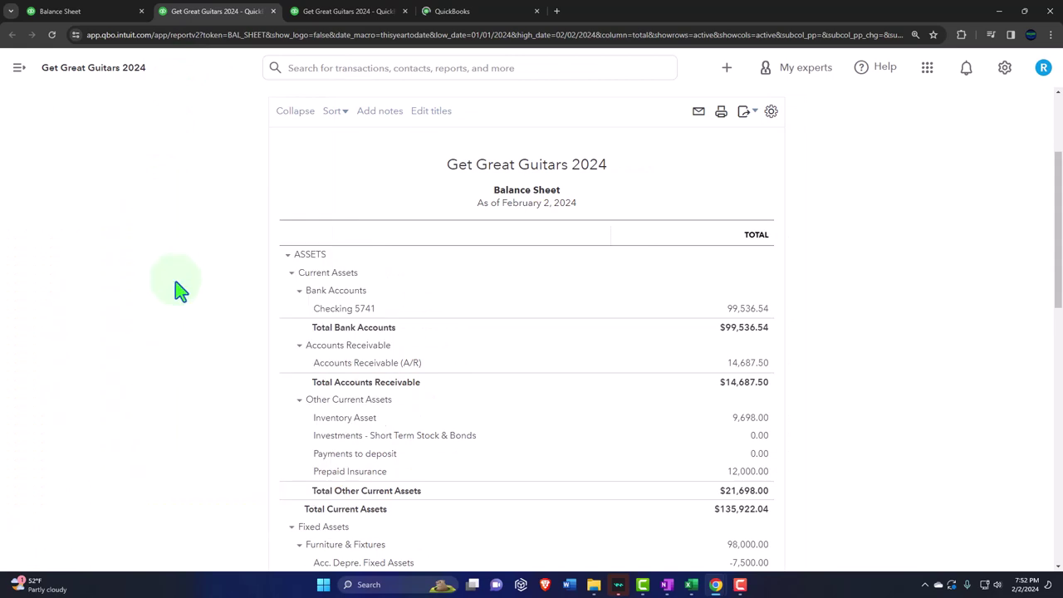
scroll(176, 282, "up", 2)
left_click(238, 171)
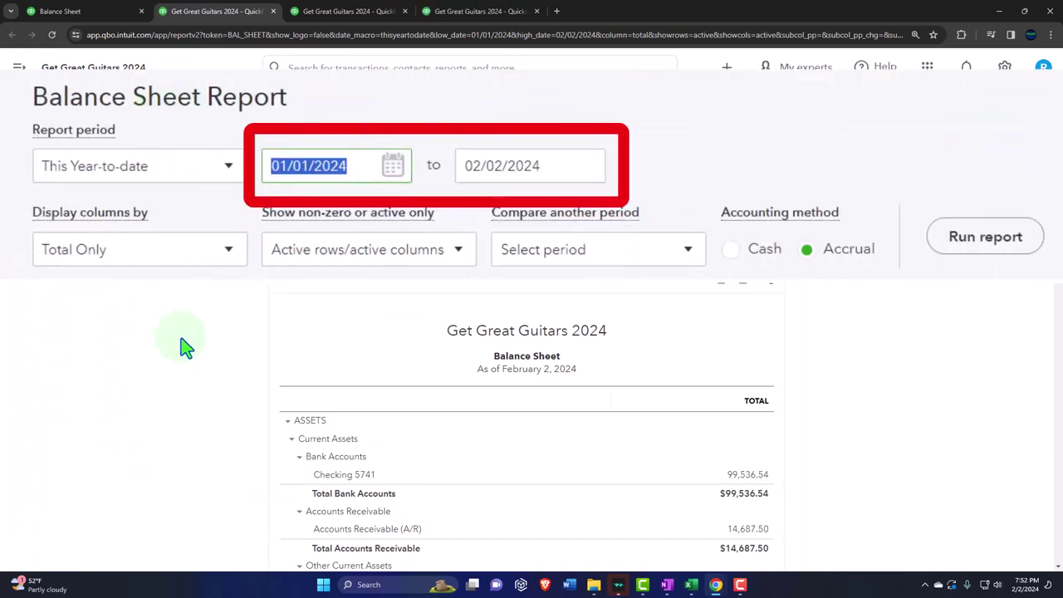
type("01012024")
key("Tab")
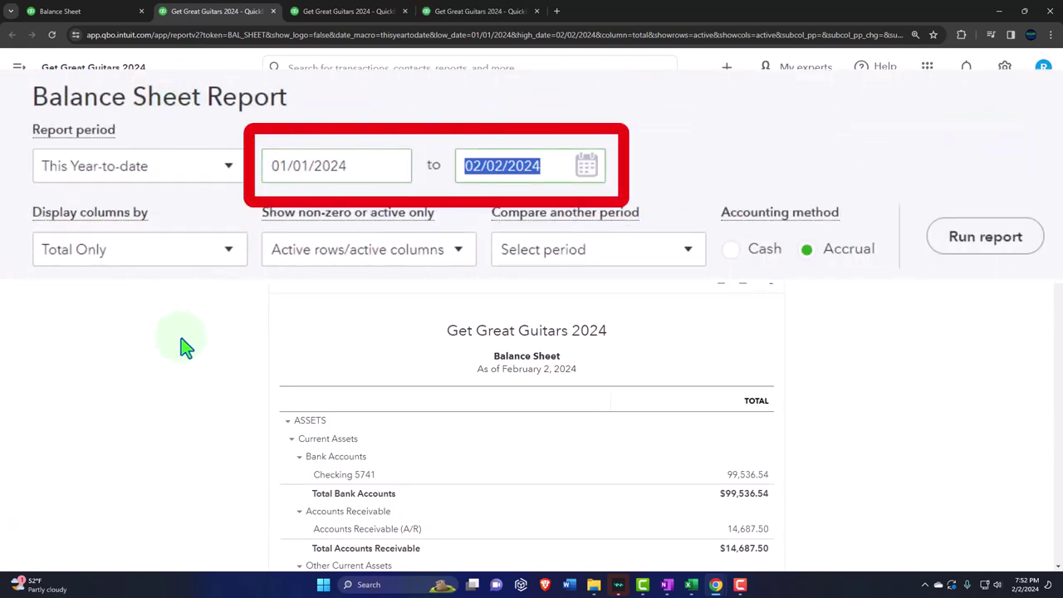
type("02292024")
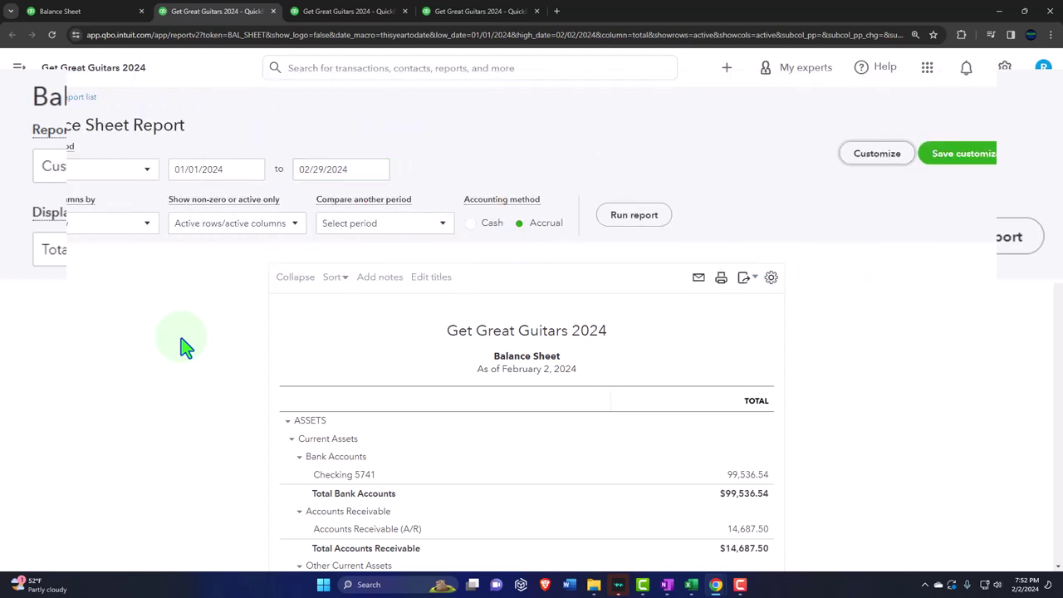
Display the Balance Sheet columns by Months and run the report
left_click(147, 223)
left_click(107, 301)
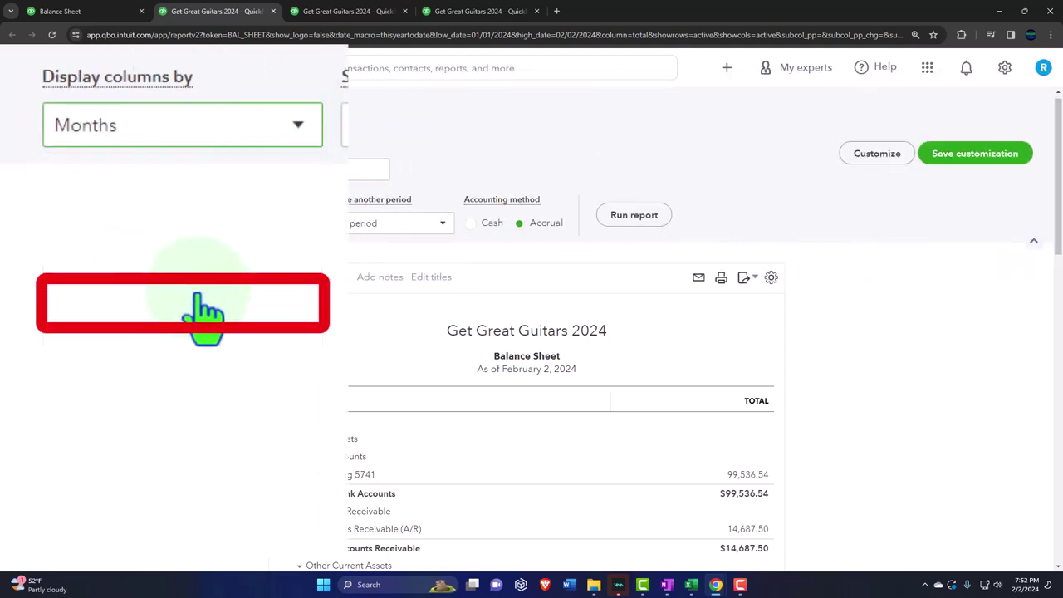
left_click(634, 215)
scroll(640, 233, "down", 2)
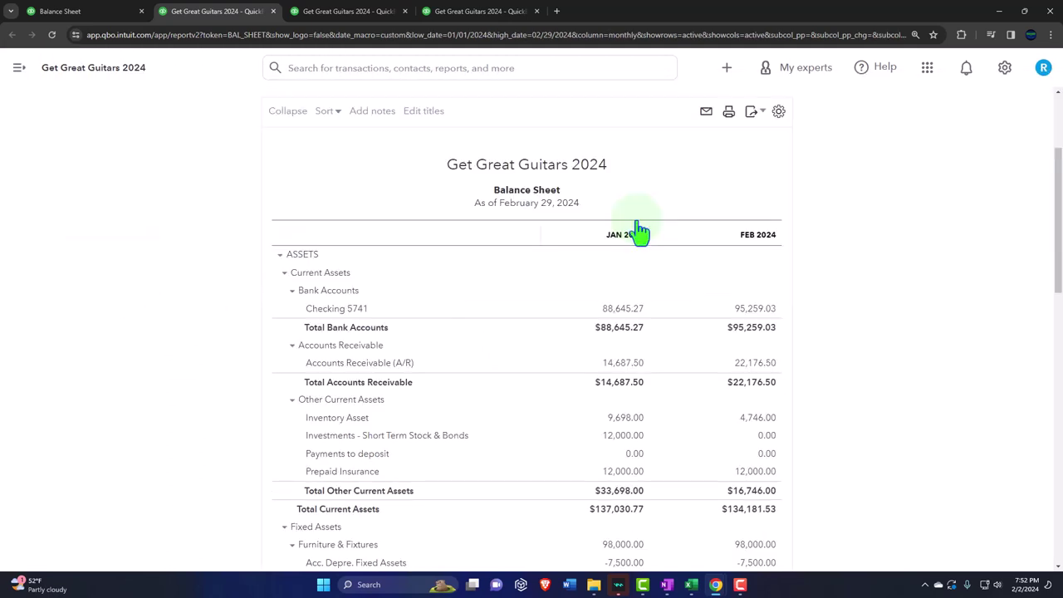
Switch to the Profit and Loss report, collapse the navigation menu, and set the period to 01/01/2024 through 02/29/2024
left_click(349, 11)
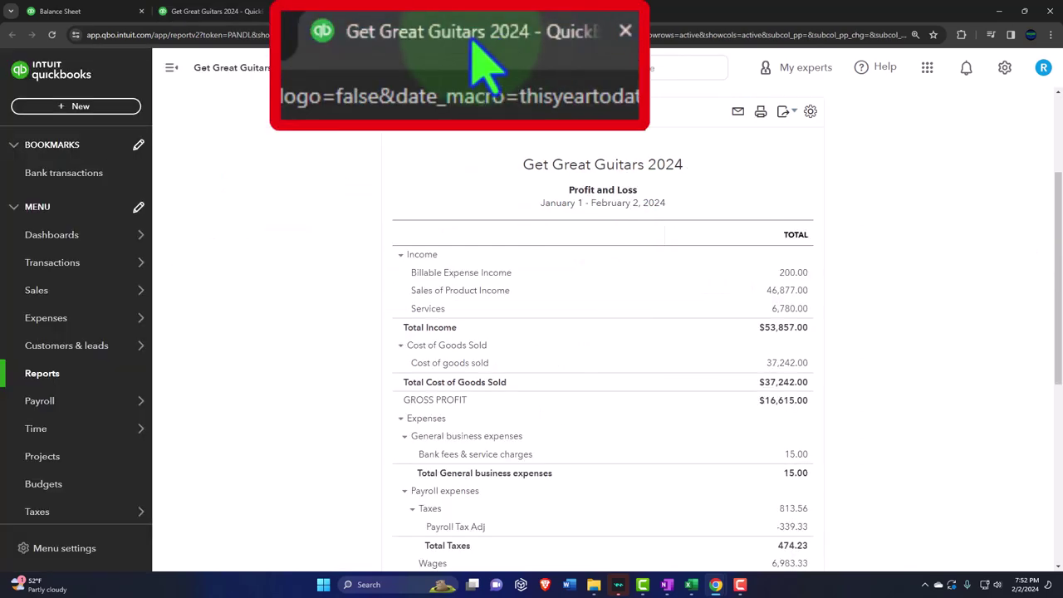
left_click(174, 70)
scroll(178, 183, "up", 3)
left_click(221, 174)
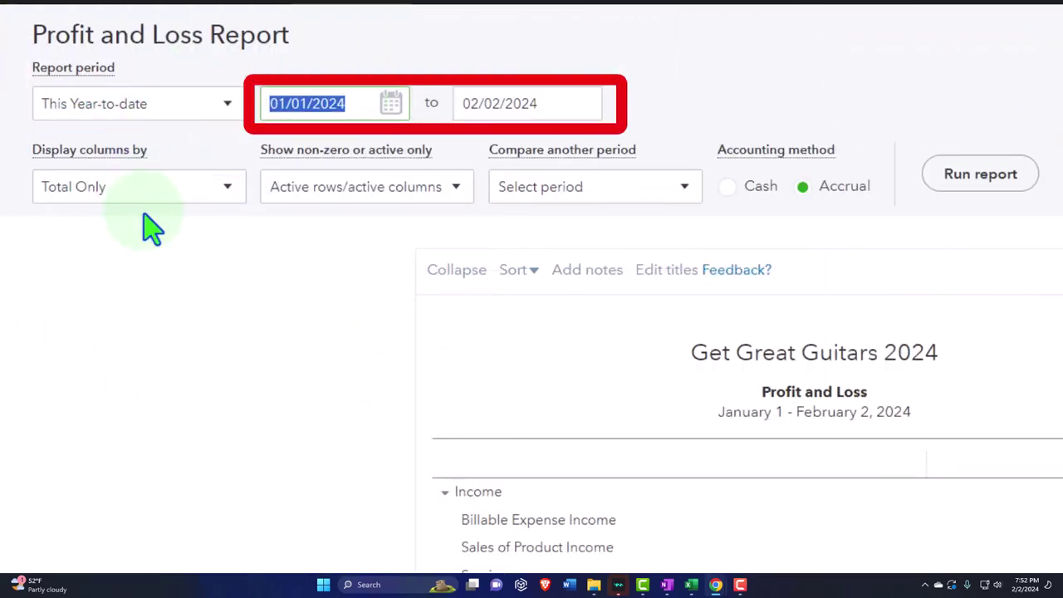
type("010124")
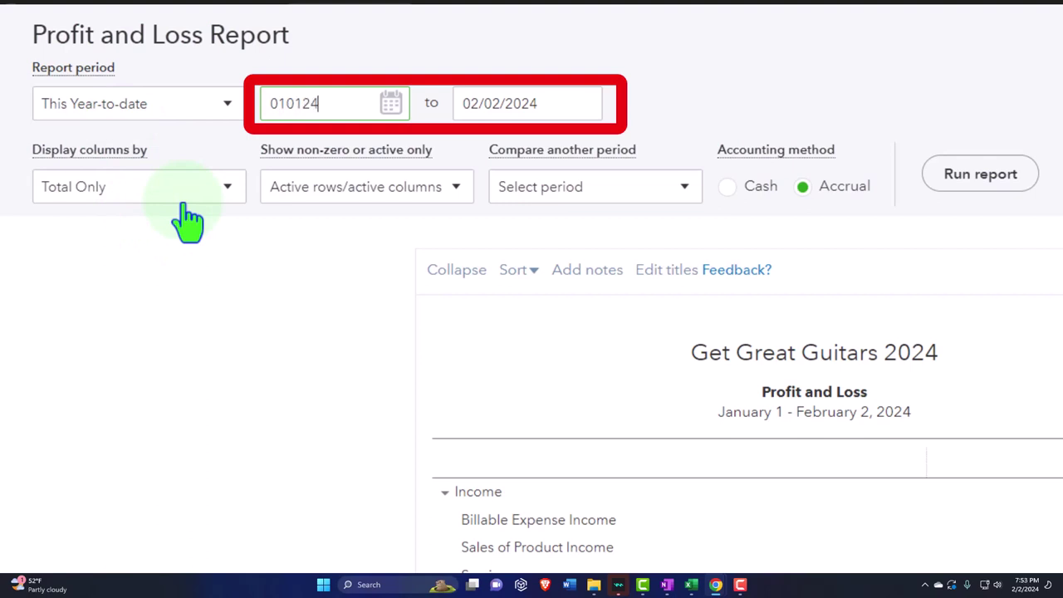
key("Tab")
type("02/29/202")
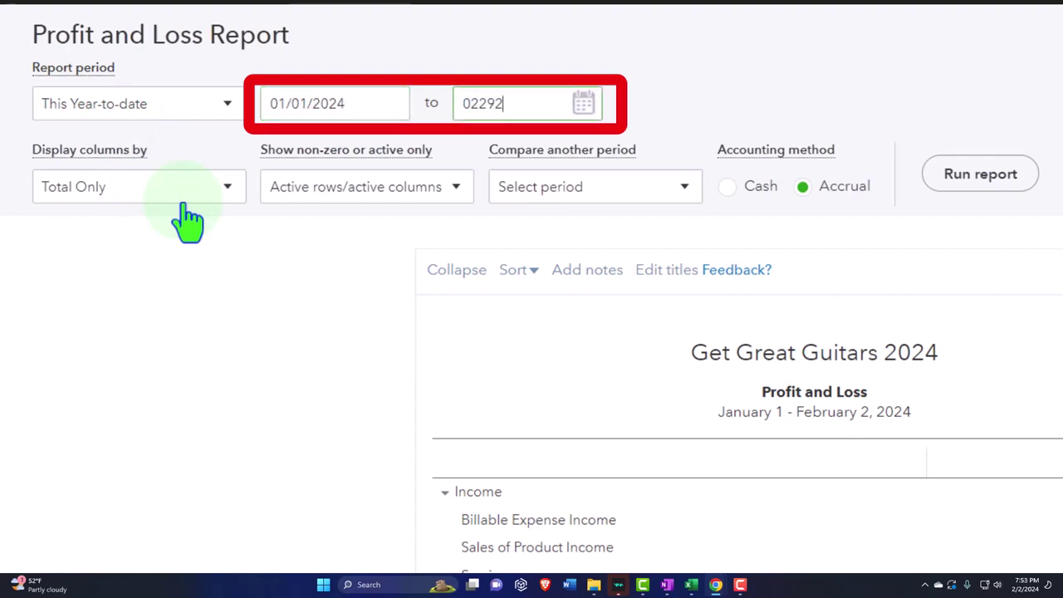
type("4")
Display the Profit and Loss columns by Months and run the report
left_click(185, 204)
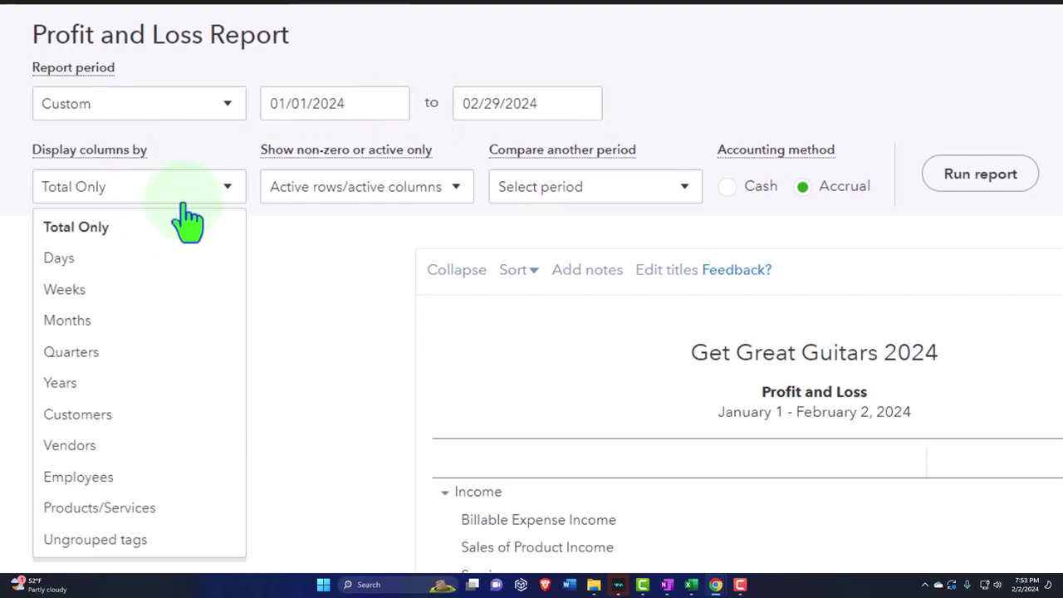
left_click(180, 326)
left_click(981, 175)
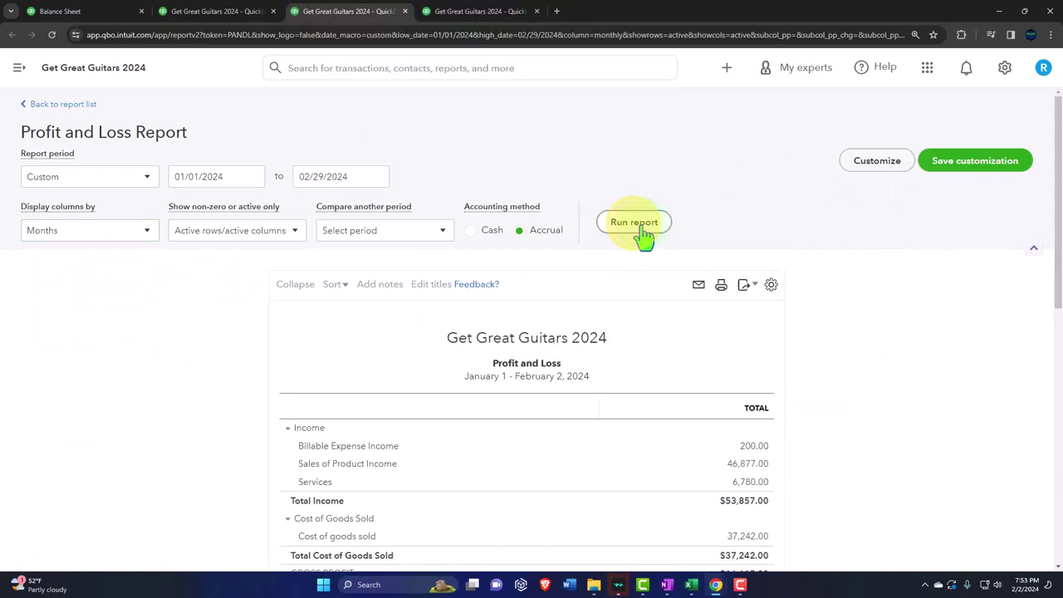
Switch to the Trial Balance report, collapse the navigation menu, and set the period to 01/01/2024 through 02/29/2024
left_click(481, 11)
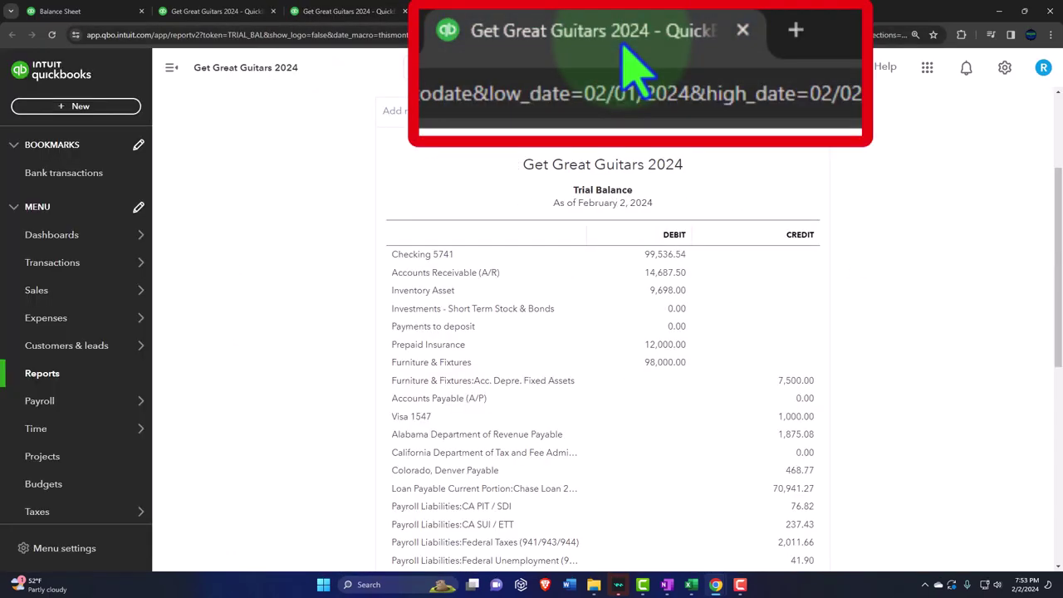
left_click(172, 67)
scroll(150, 250, "up", 2)
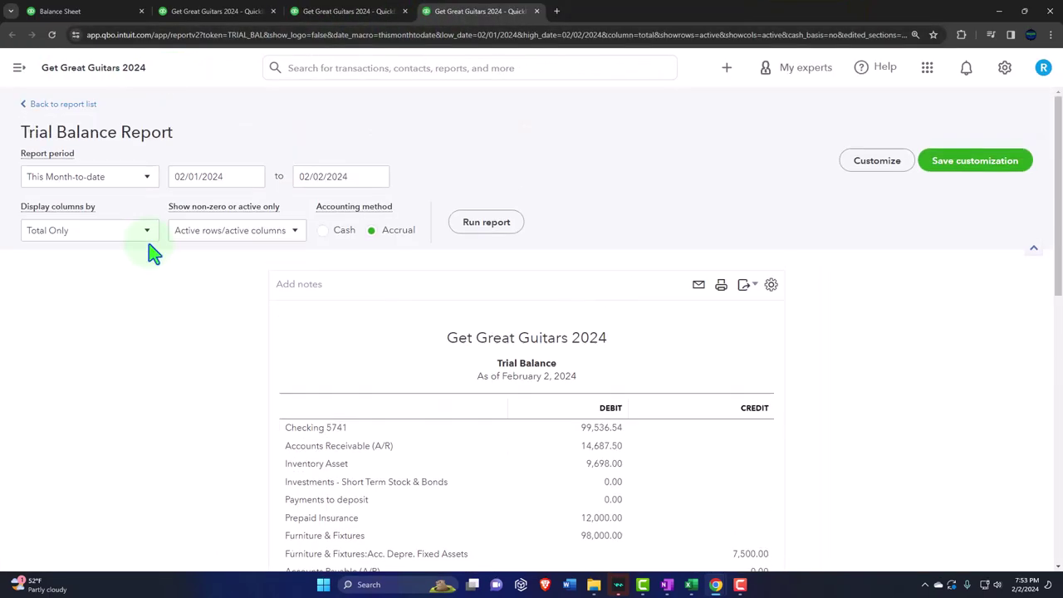
left_click(228, 178)
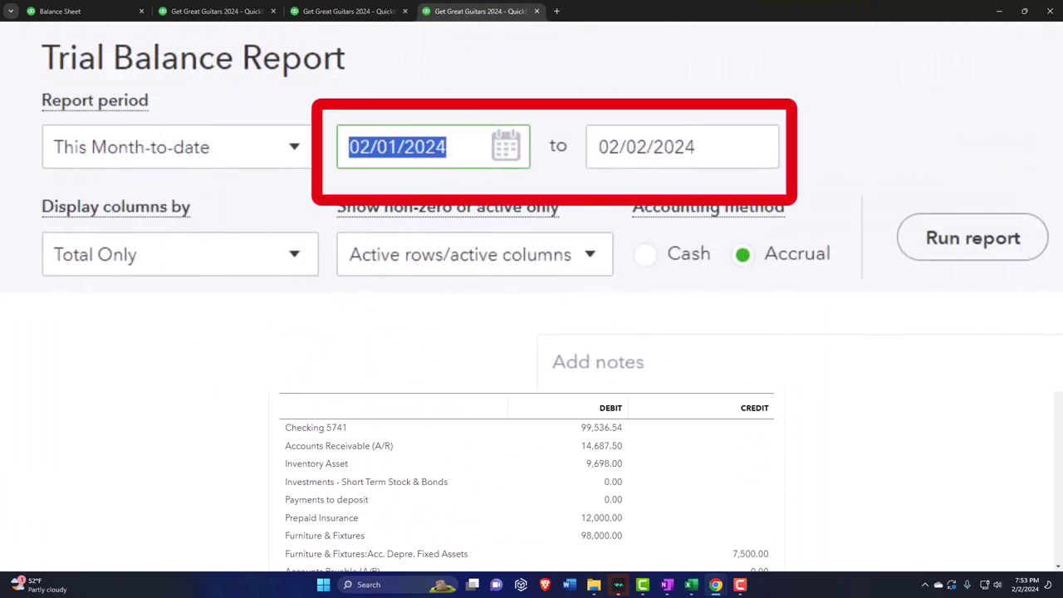
type("01/01/2024")
key("Tab")
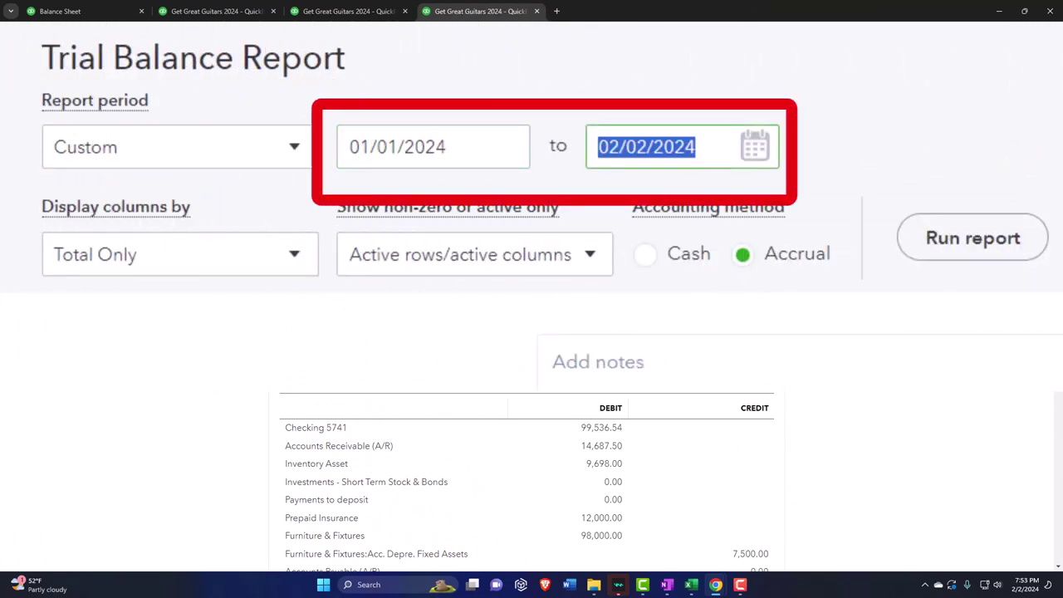
type("02/29/2024")
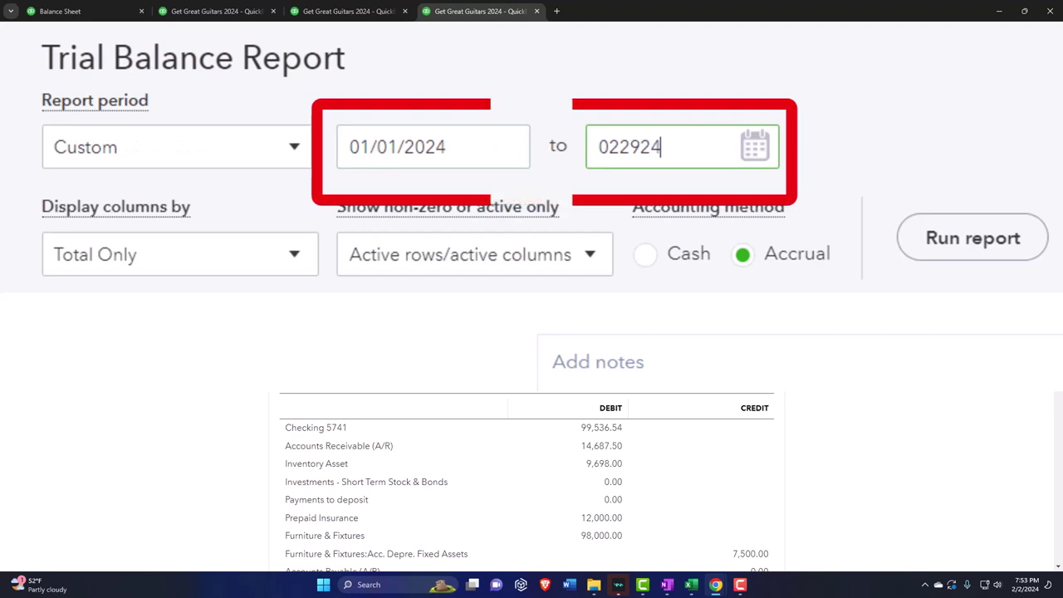
key("Tab")
Display the Trial Balance columns by Months and run the report
left_click(292, 259)
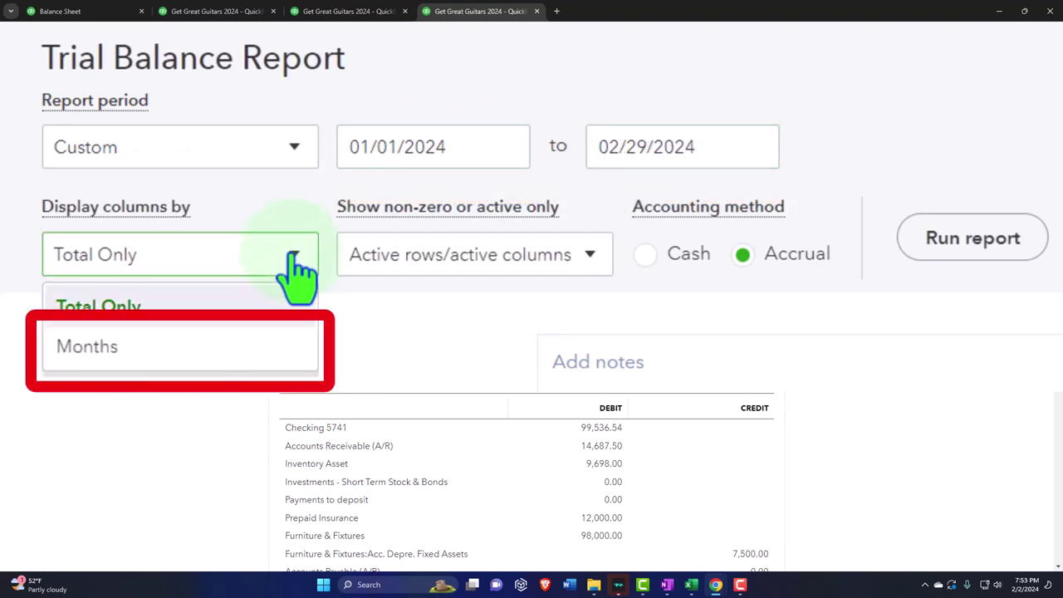
left_click(259, 349)
left_click(483, 223)
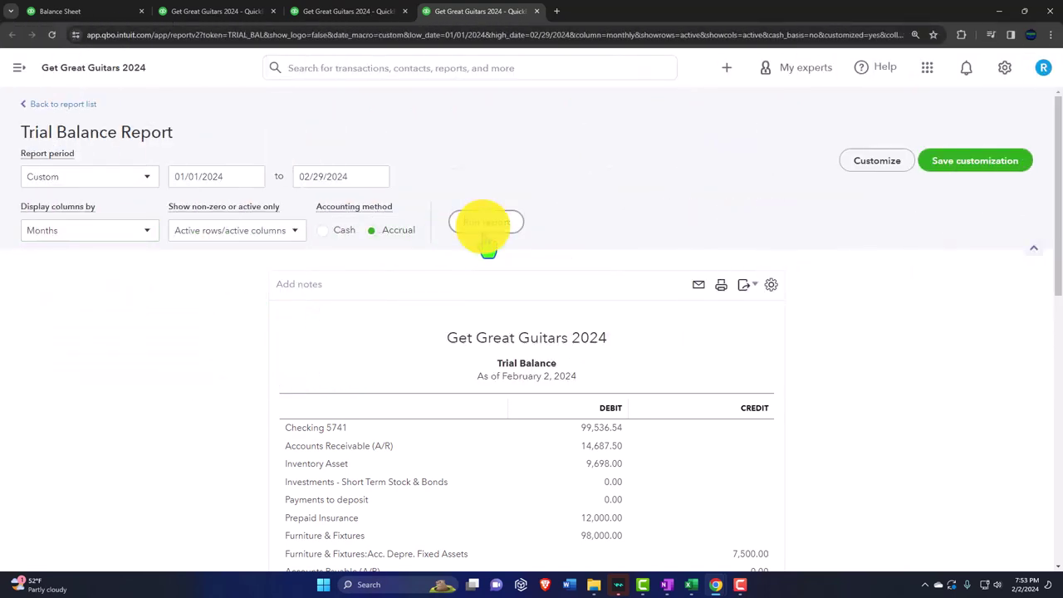
scroll(486, 242, "down", 2)
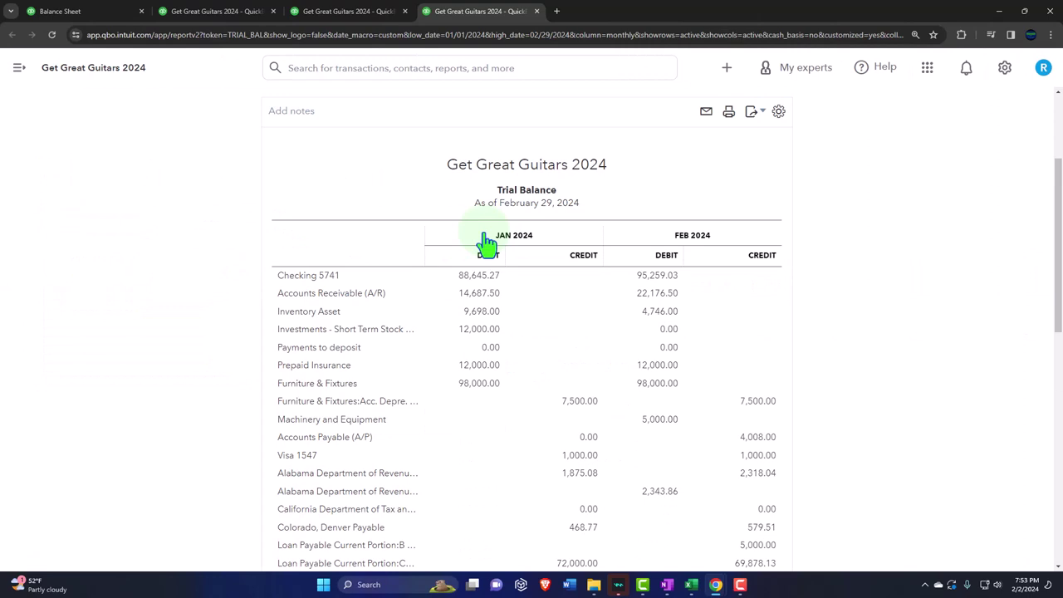
Return to the Balance Sheet report and review the January and February columns from assets down through the current liabilities and loan accounts
left_click(222, 11)
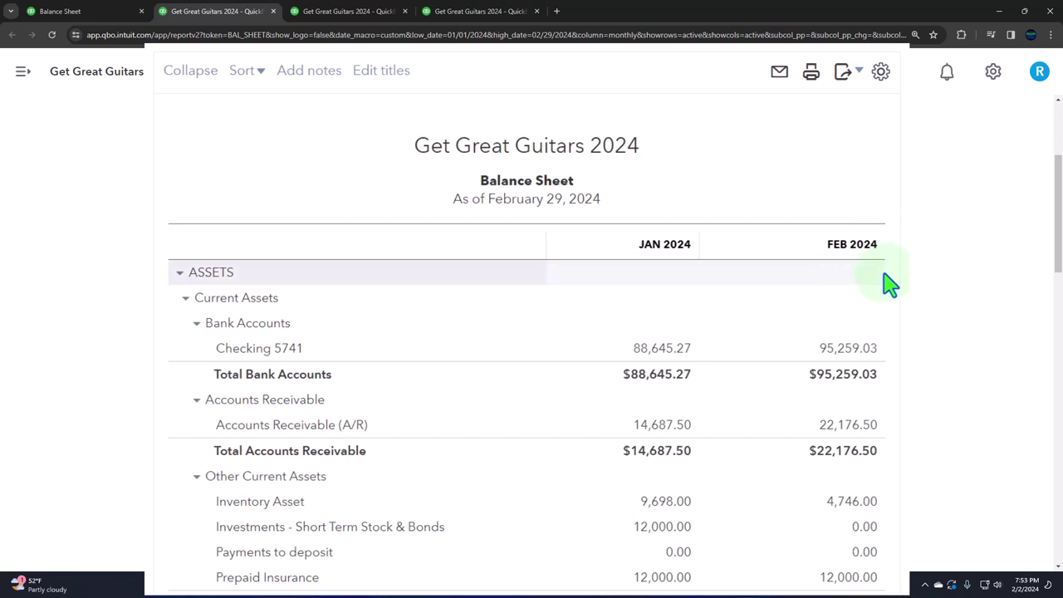
scroll(889, 285, "down", 1)
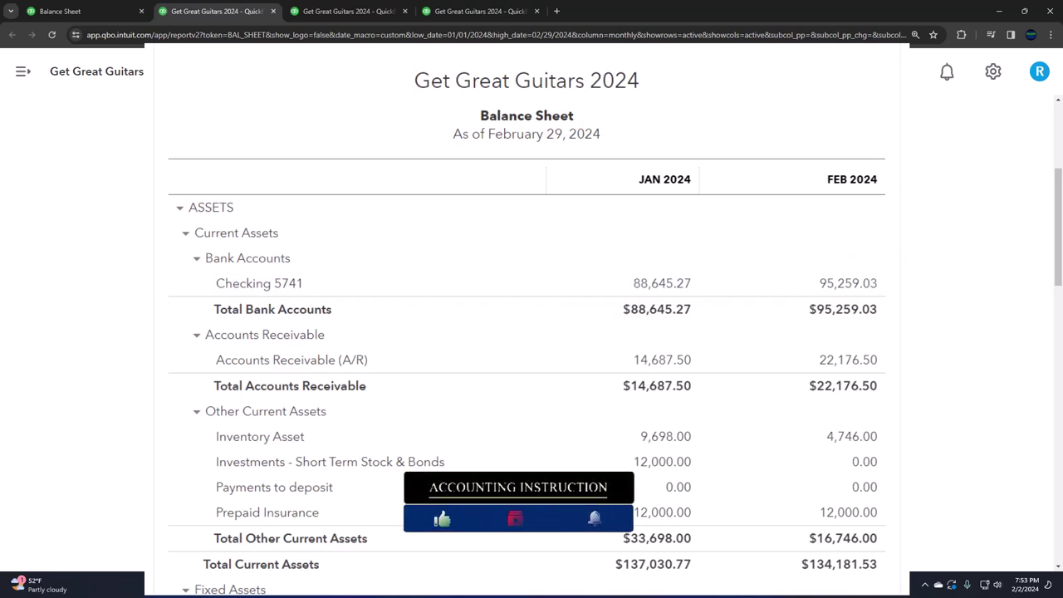
scroll(532, 332, "down", 5)
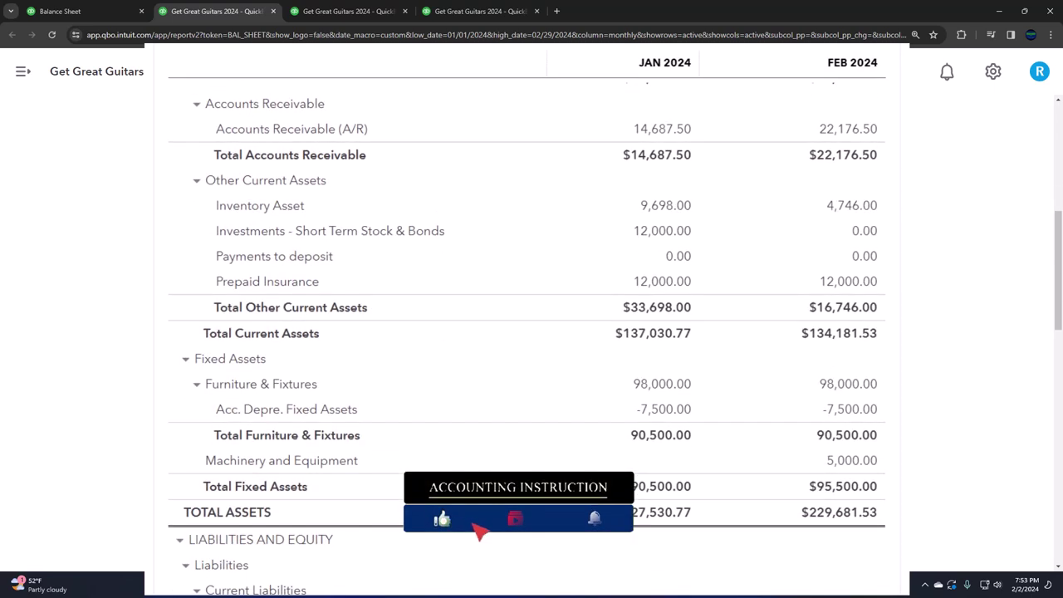
scroll(532, 332, "down", 5)
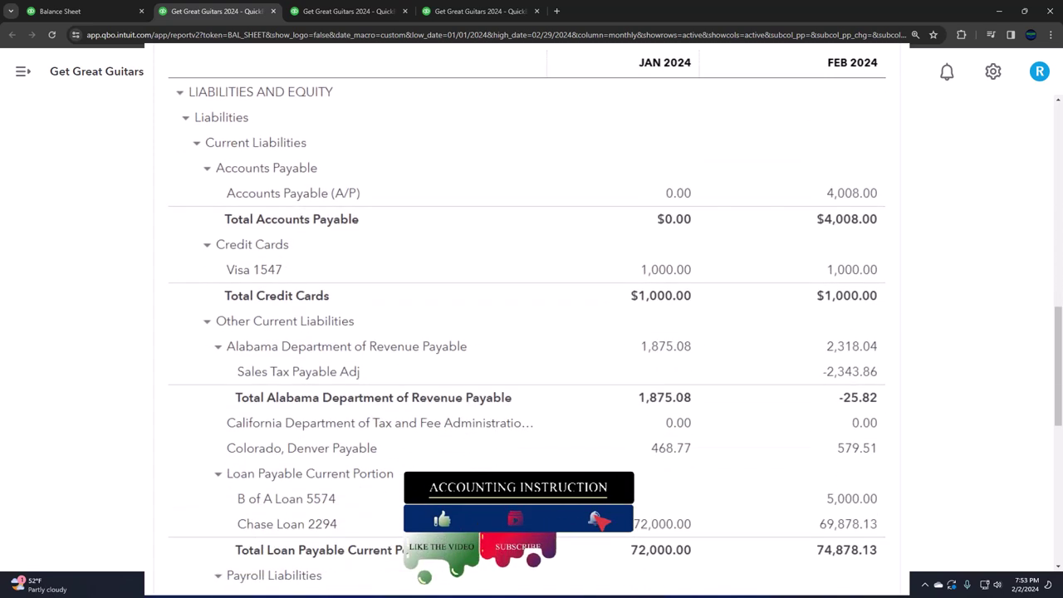
scroll(501, 321, "down", 1)
scroll(501, 321, "down", 1)
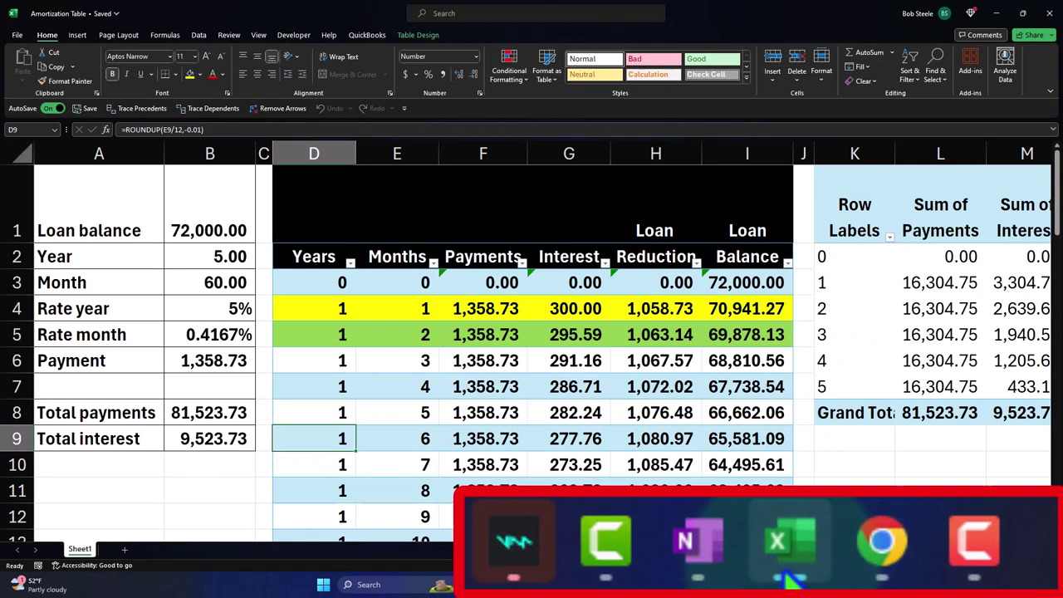
Switch to the Excel Amortization Table workbook, add a new worksheet, and rename Sheet1 as Loan 1
left_click(781, 540)
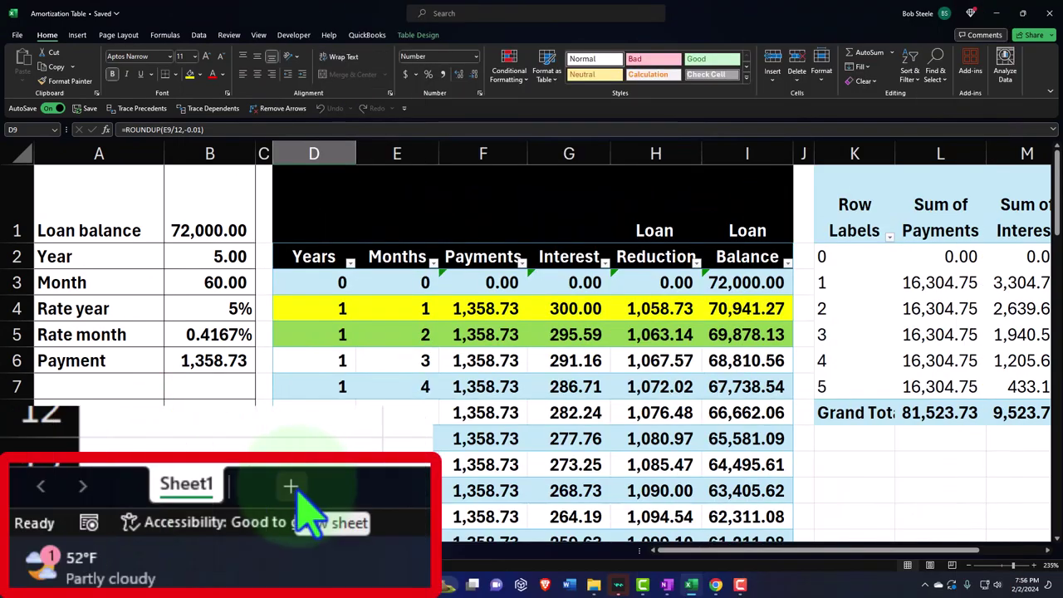
left_click(292, 488)
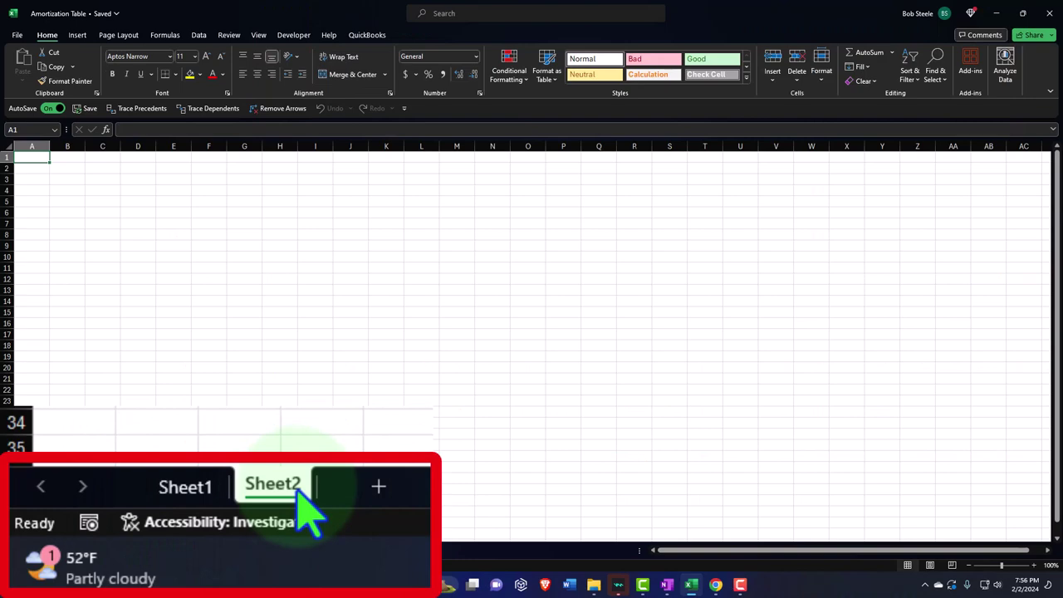
left_click(186, 486)
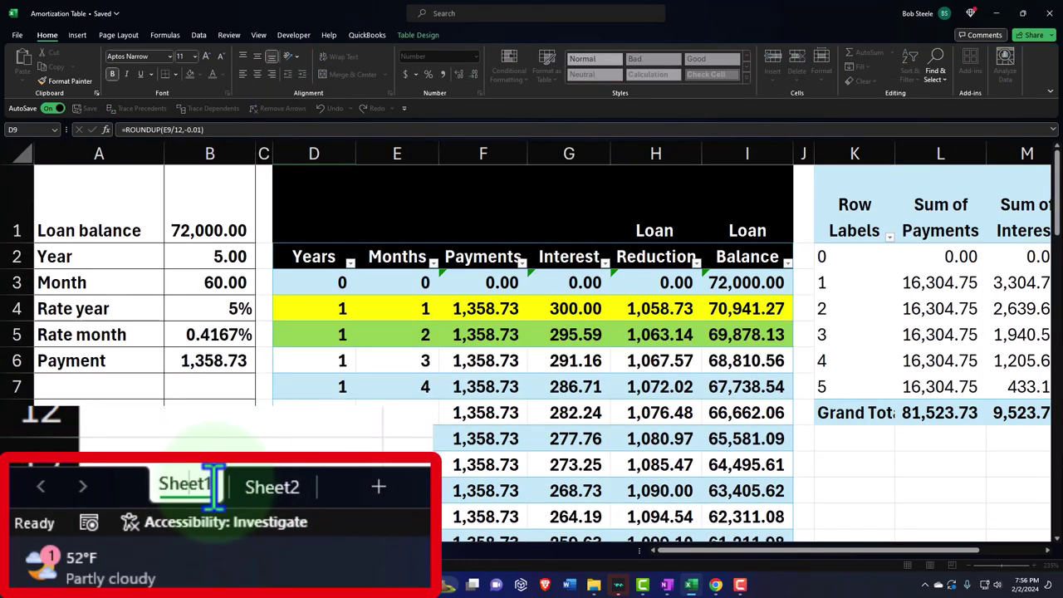
type("Loan o")
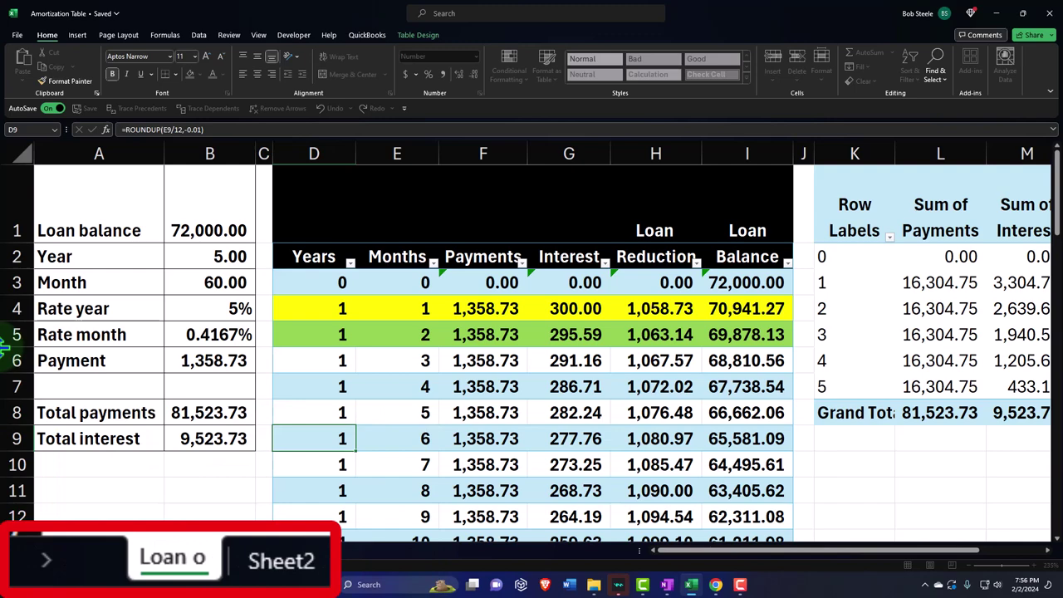
key("BackSpace")
type("1")
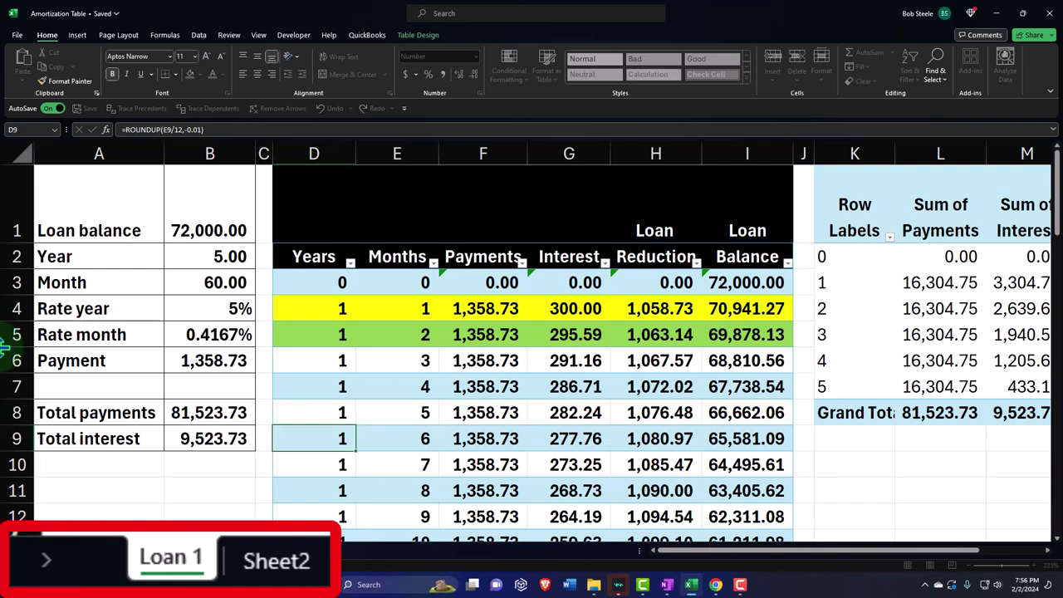
Rename Sheet2 as Loan 2
left_click(372, 557)
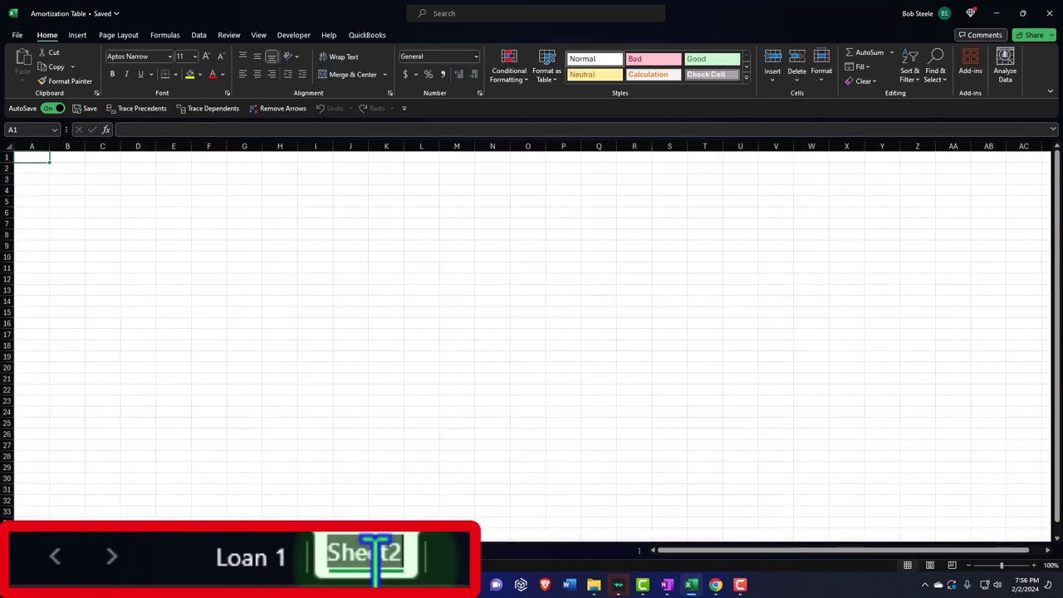
type("Loan")
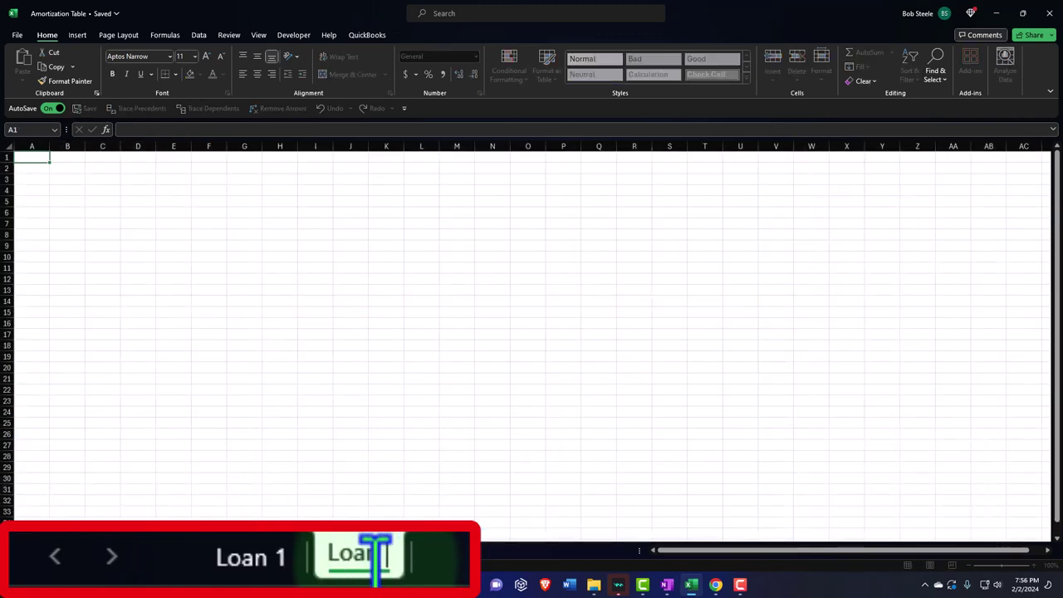
type(" 2")
left_click(146, 299)
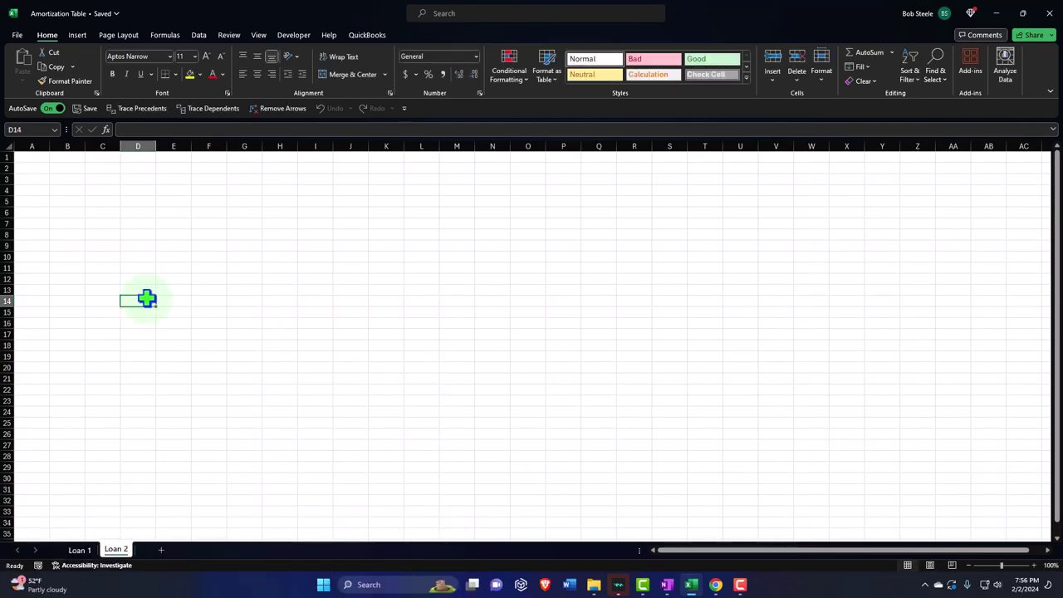
Format all cells of the Loan 2 sheet as Currency with no symbol and red parenthesized negatives, and make them bold
scroll(146, 299, "up", 2)
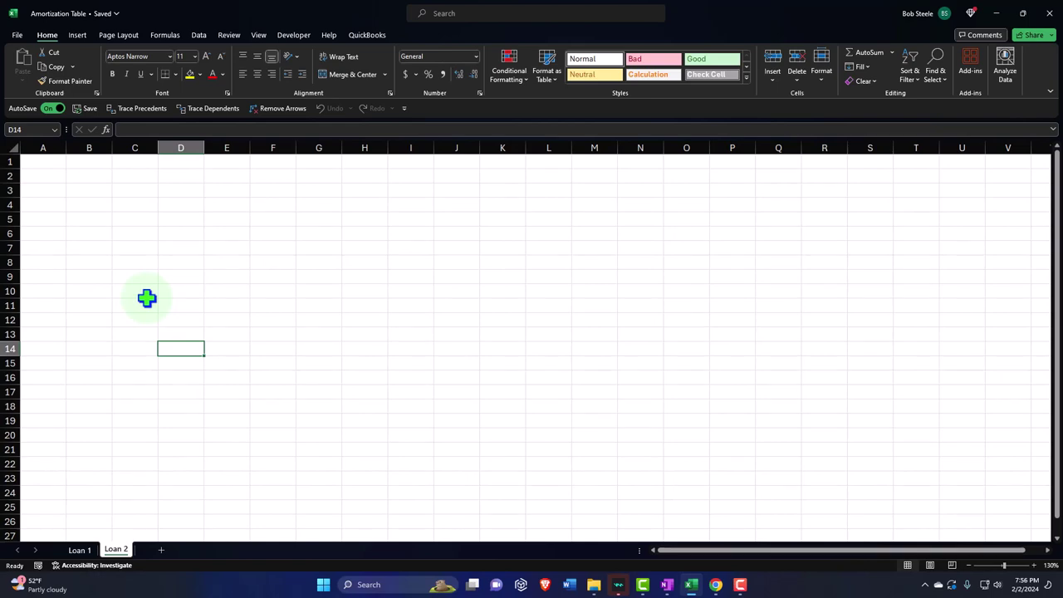
scroll(146, 299, "up", 6)
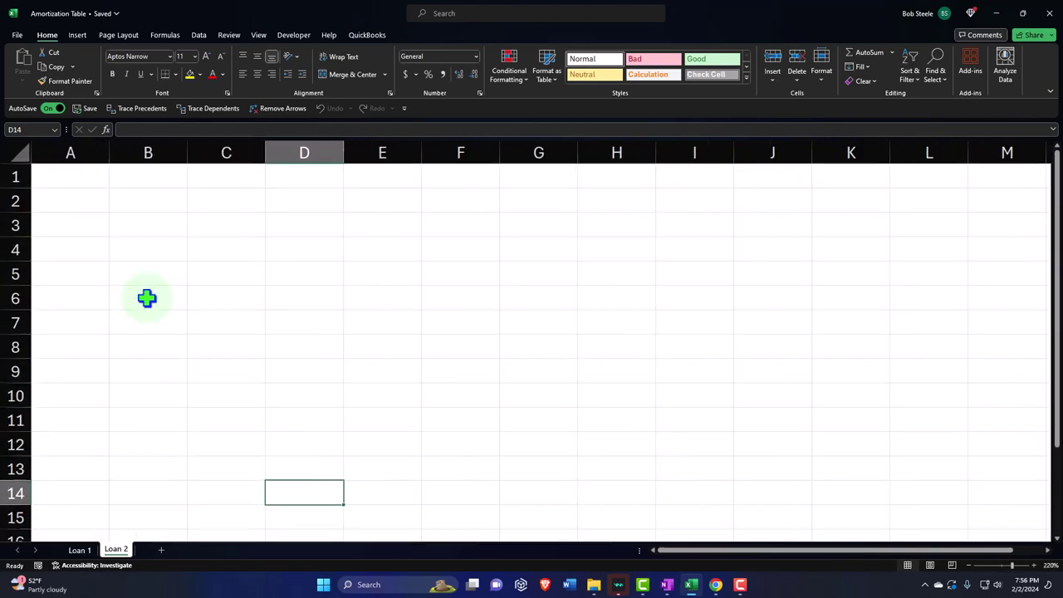
scroll(147, 298, "up", 2)
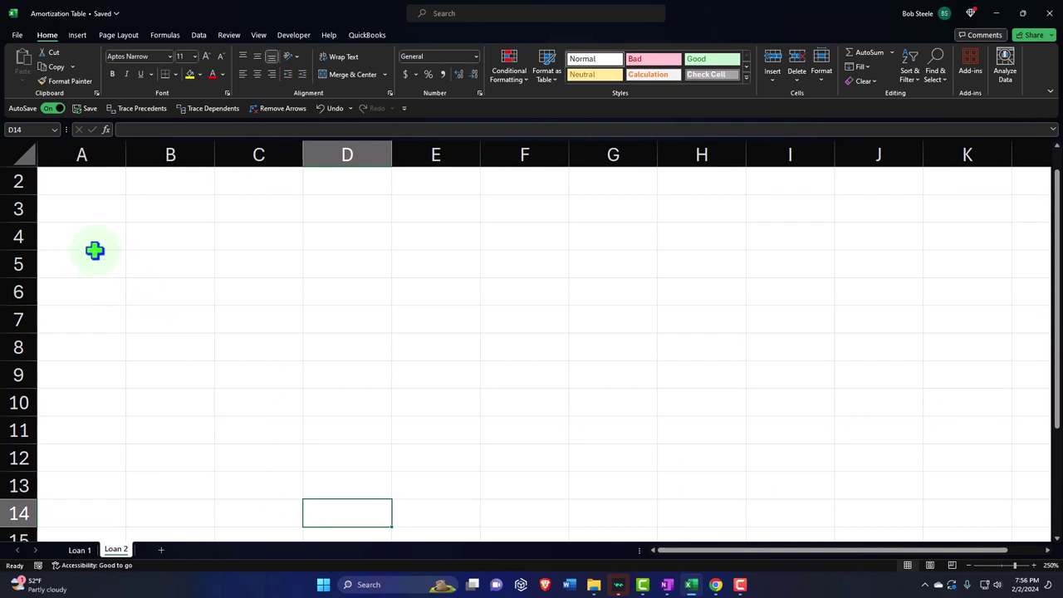
scroll(83, 232, "up", 1)
left_click(18, 155)
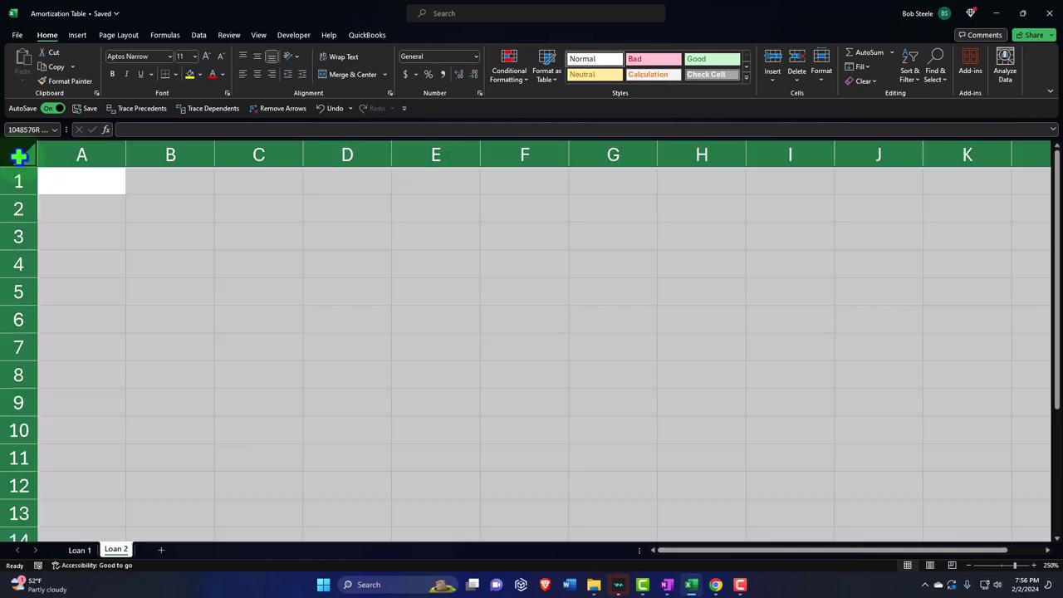
right_click(264, 250)
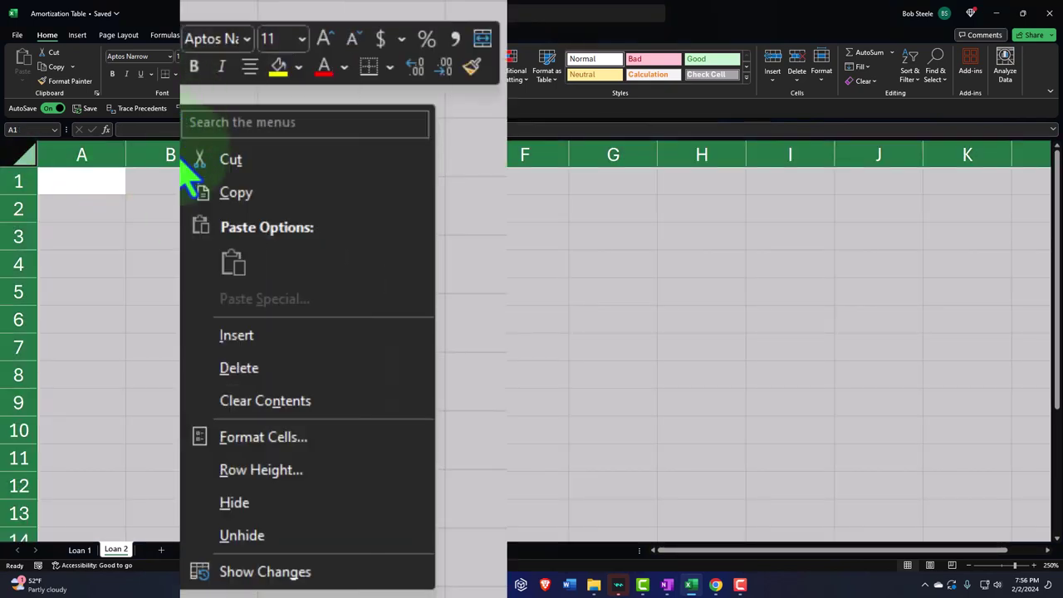
left_click(353, 409)
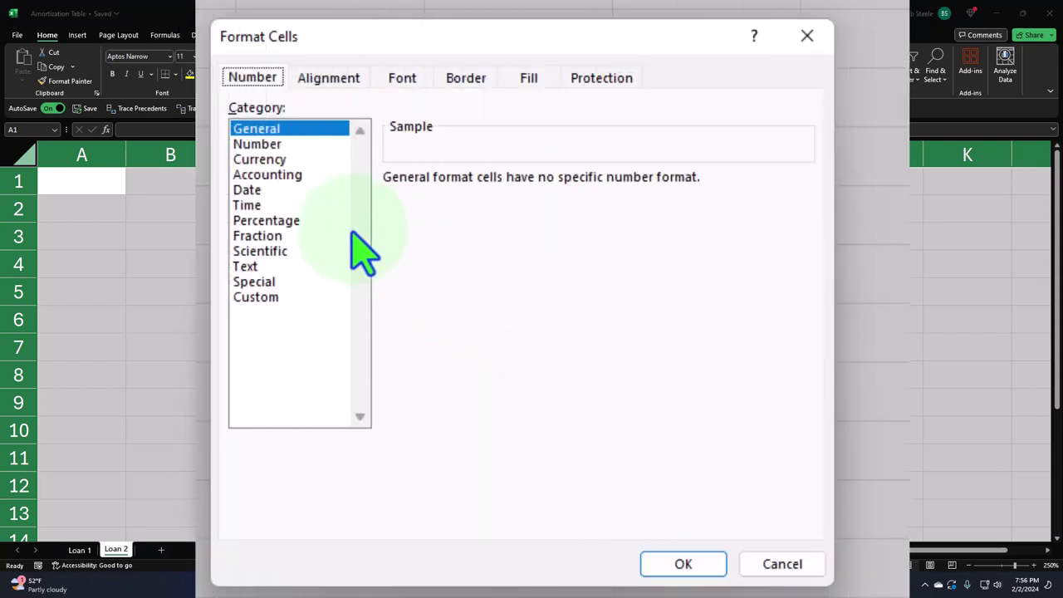
left_click(283, 162)
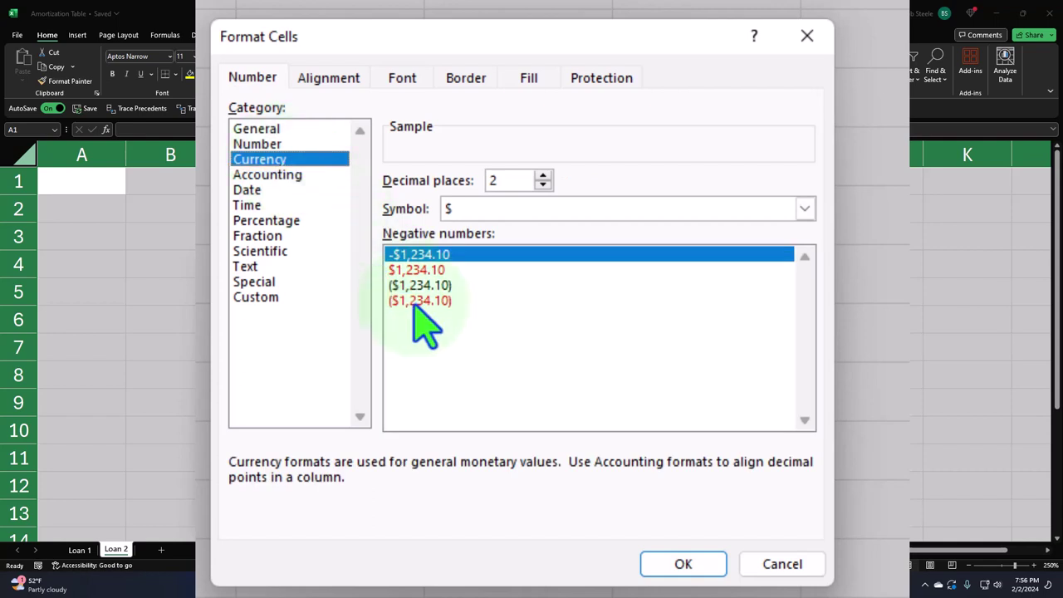
left_click(420, 300)
left_click(805, 209)
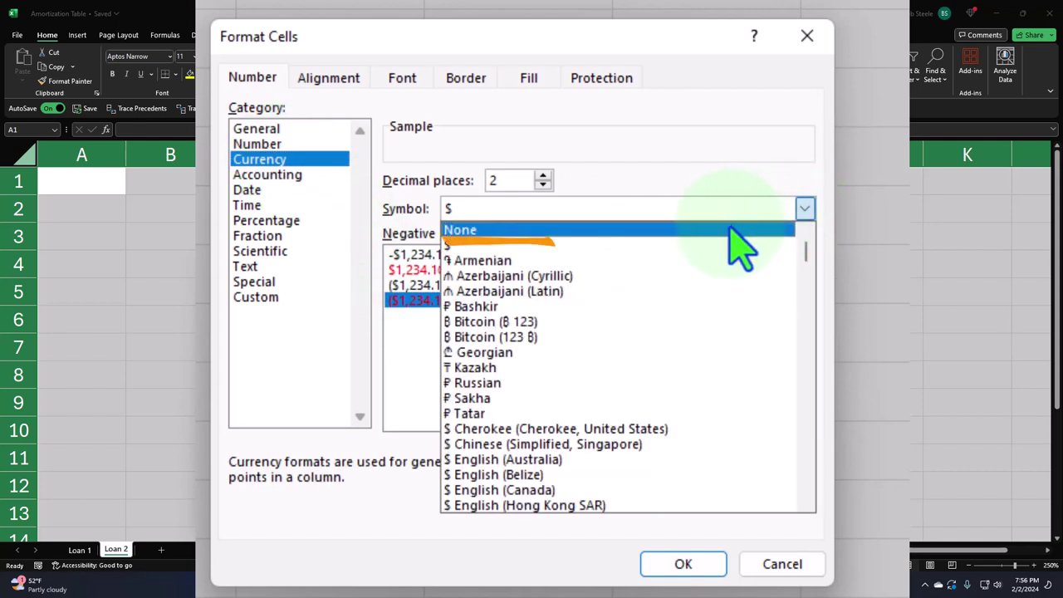
left_click(730, 229)
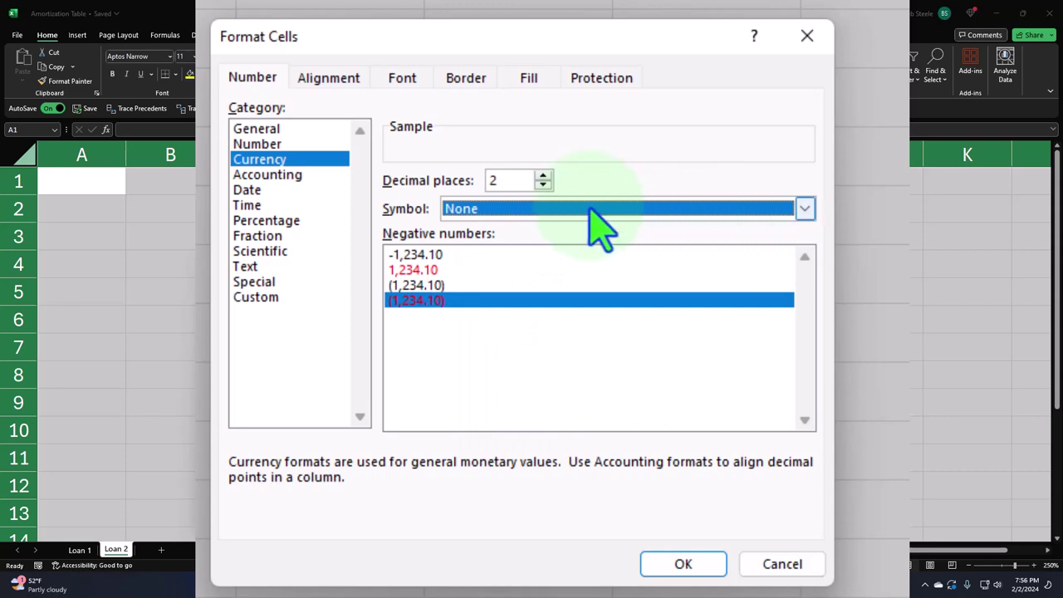
left_click(683, 565)
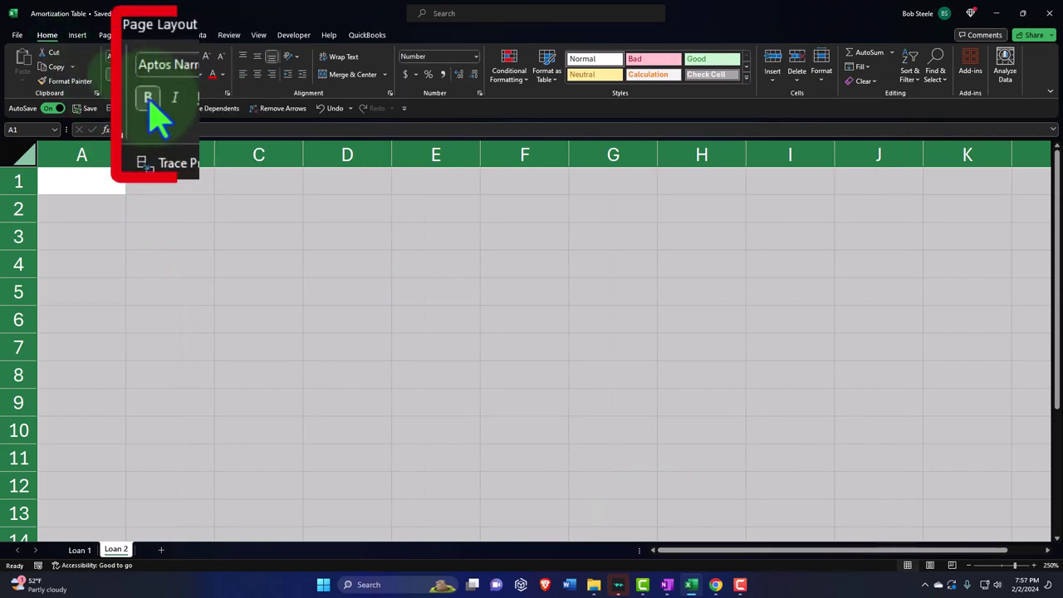
left_click(120, 326)
Enter the label Loan with 5,000 in A1:B1 and the label Months with 3 in A2:B2
left_click(94, 178)
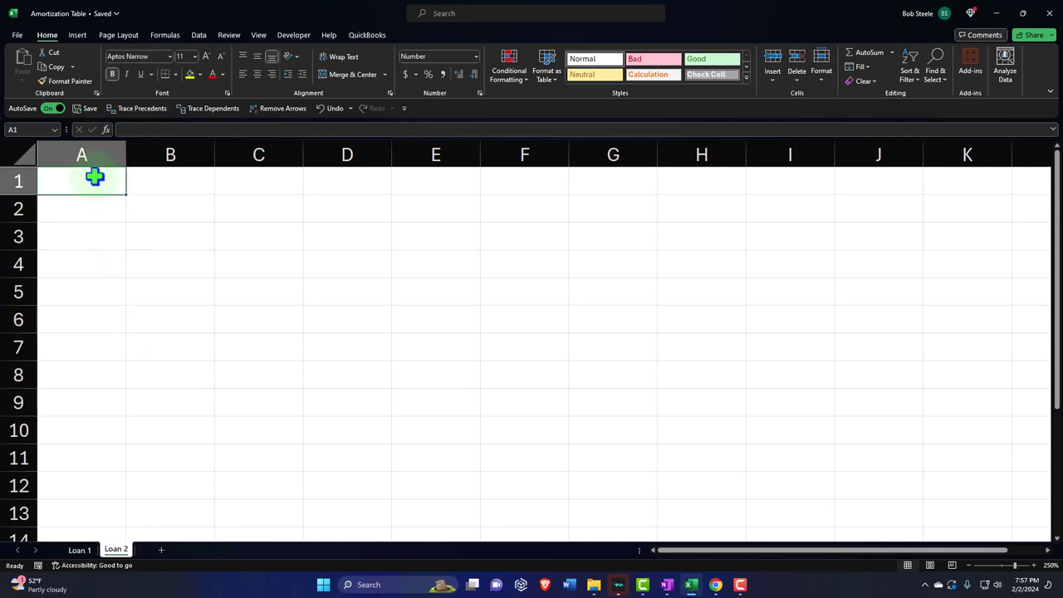
type("Loan")
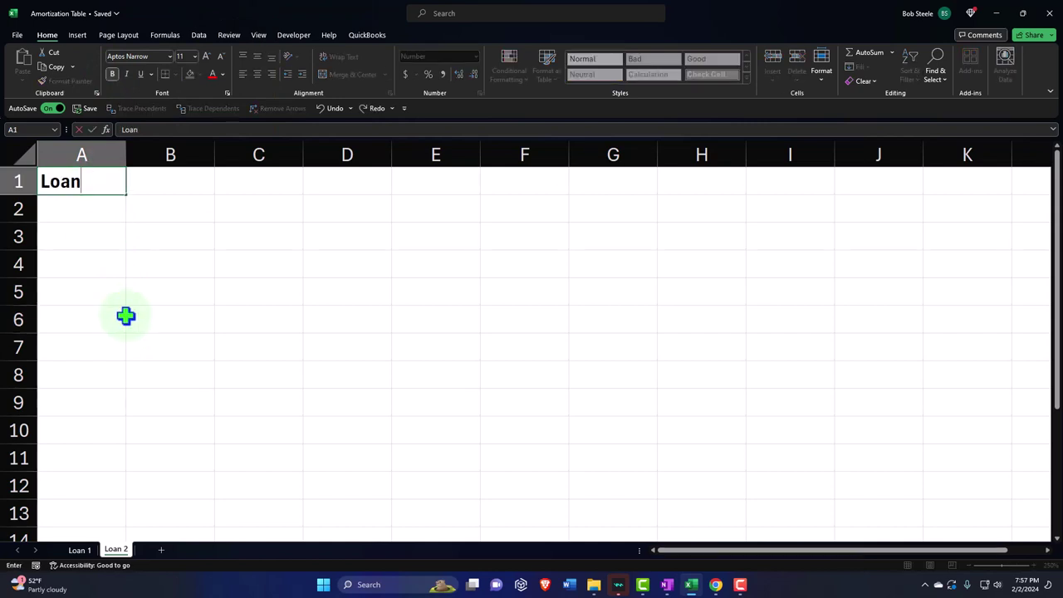
key("Tab")
type("5,000")
key("Return")
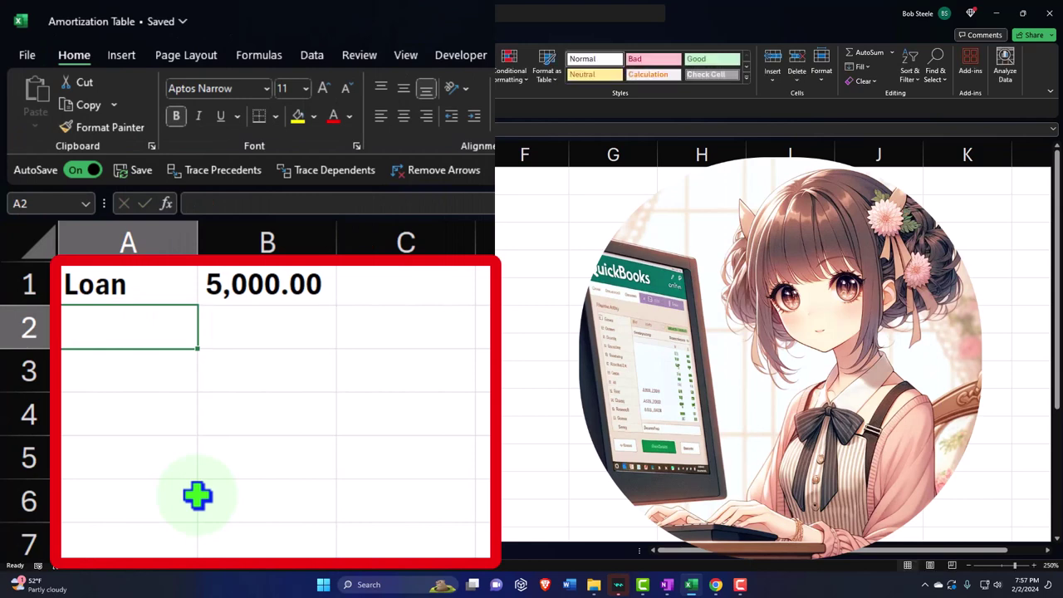
type("Months")
key("Tab")
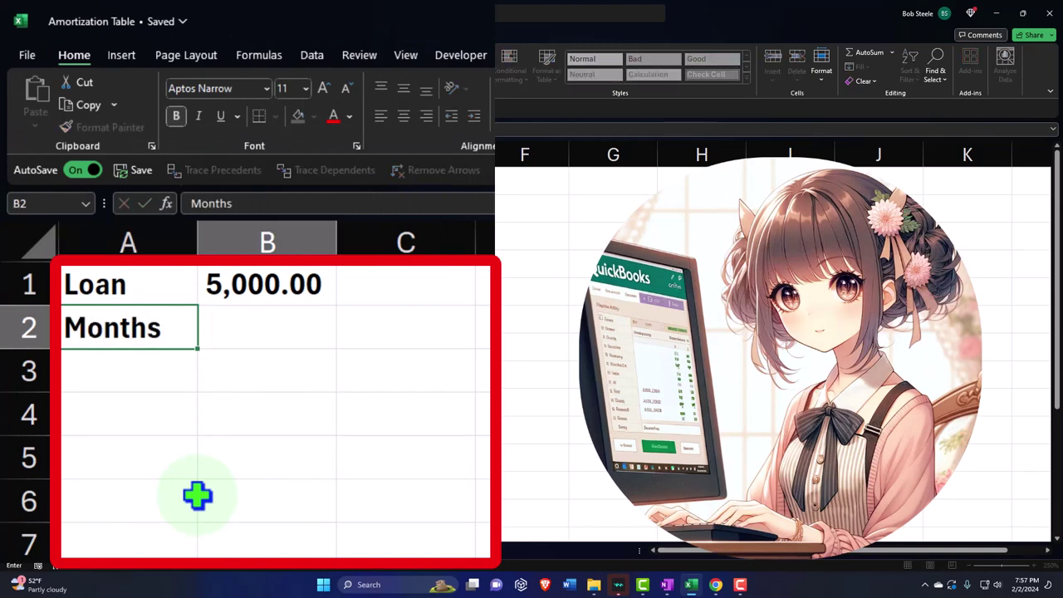
type("3")
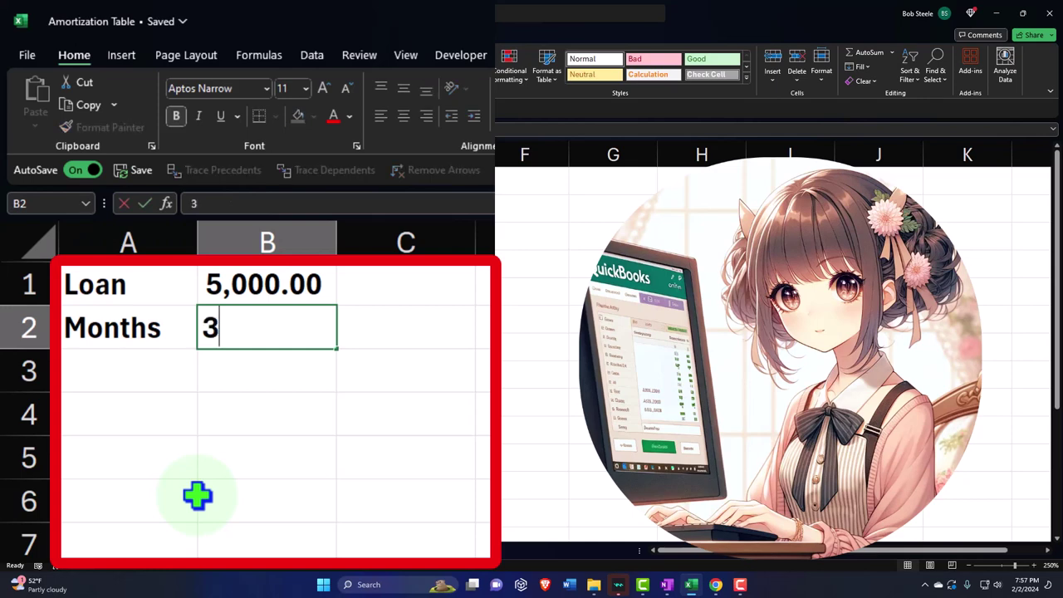
key("Return")
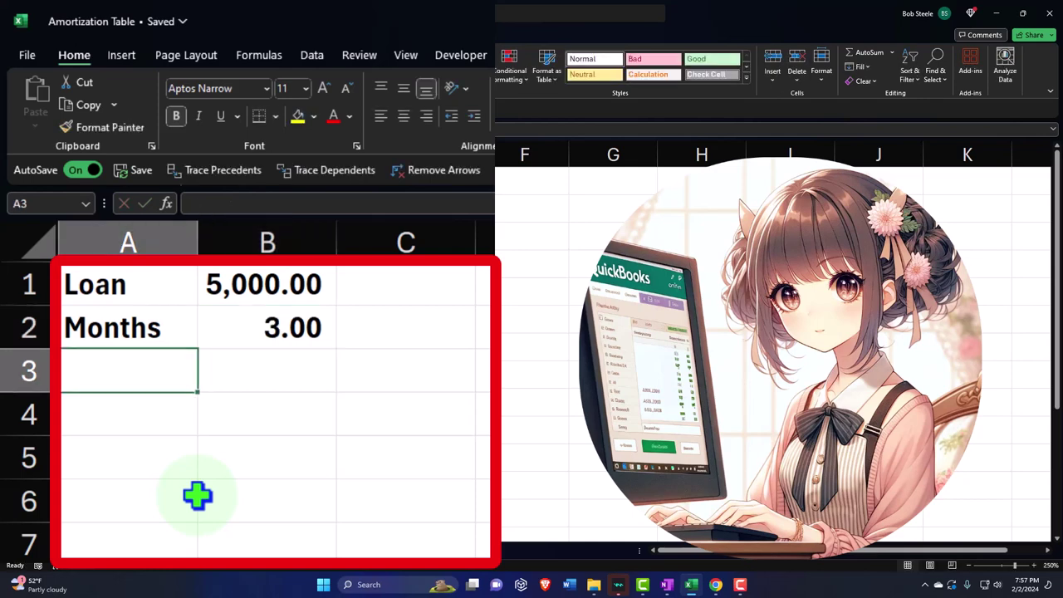
Enter the label Rate in A3 with .35 in B3, and format B3 as a percentage
type("Rate")
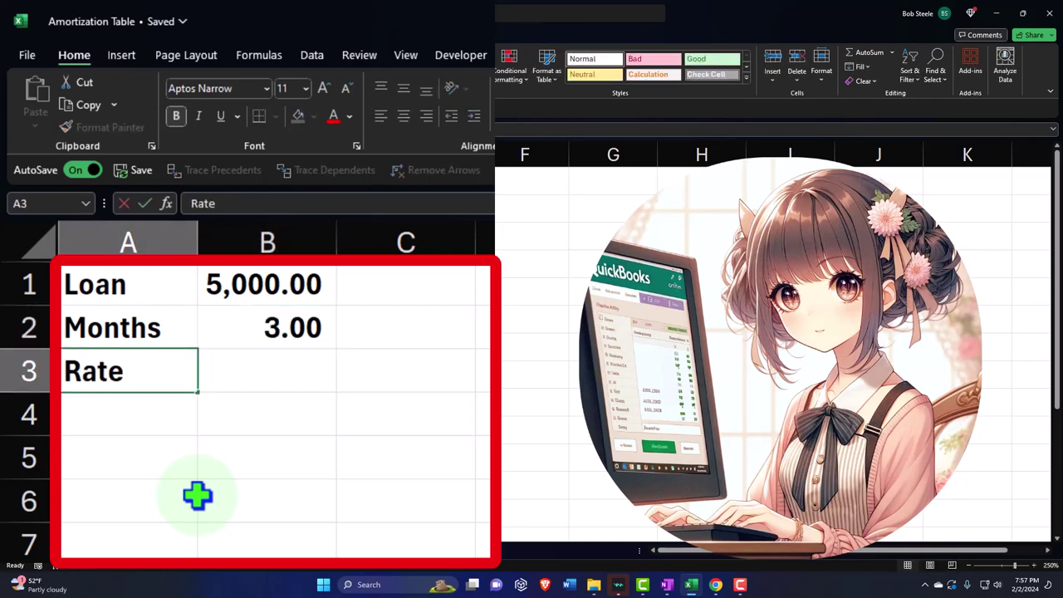
key("Tab")
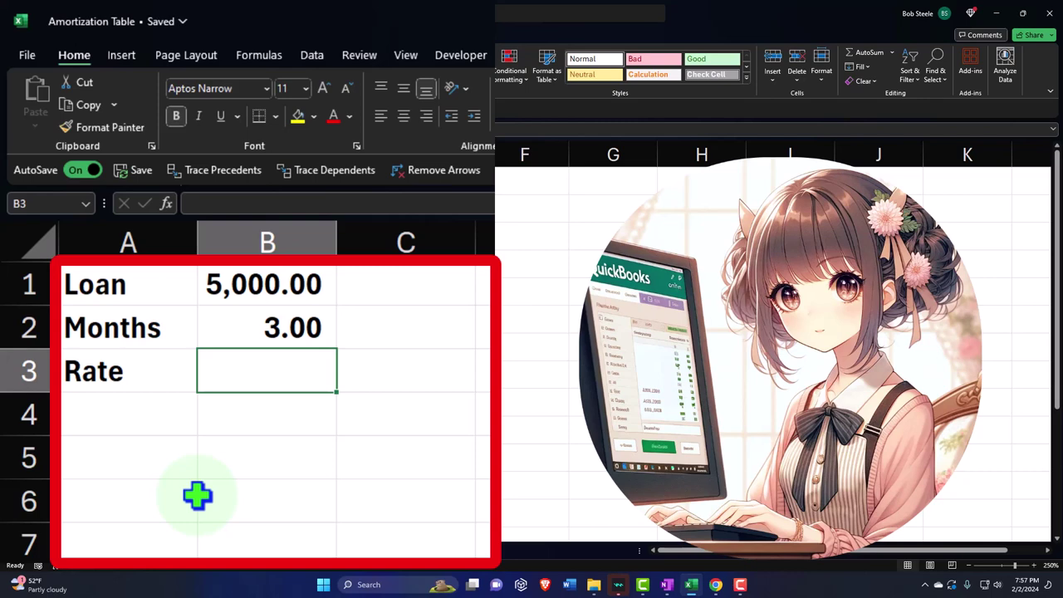
type(".35")
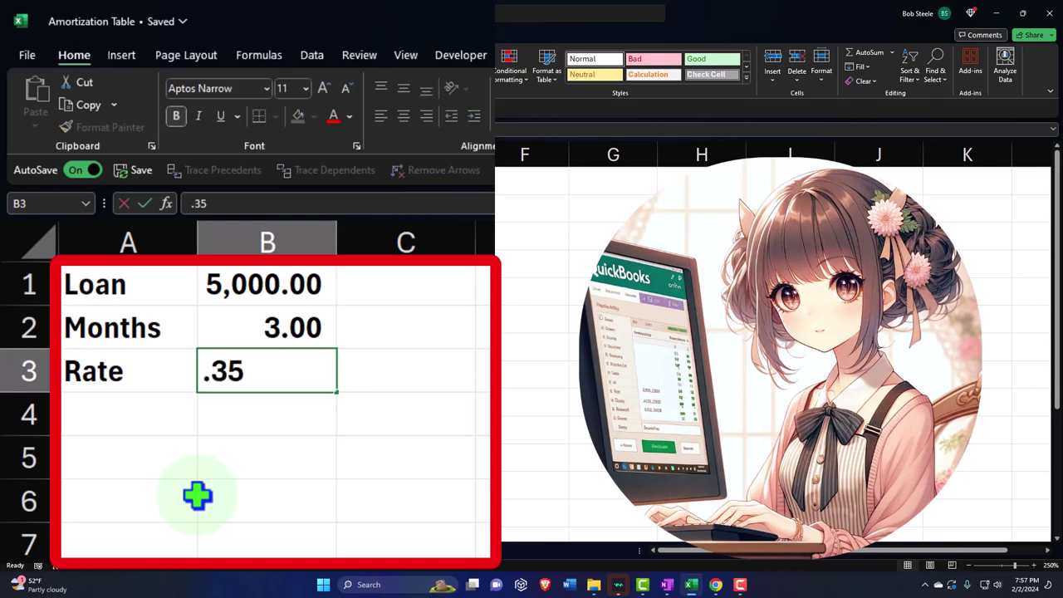
key("Return")
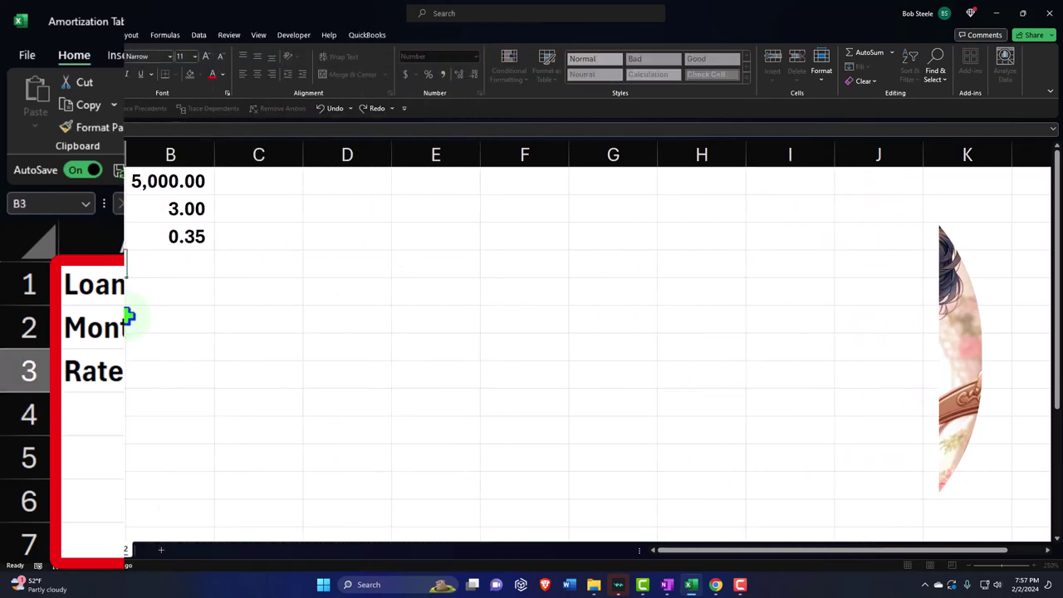
key("Right")
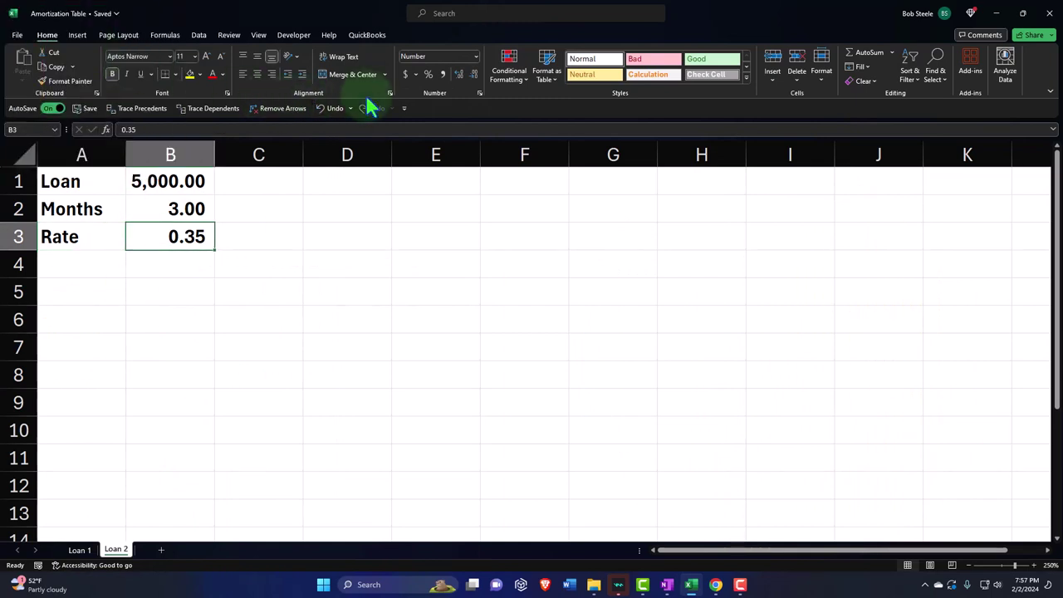
left_click(460, 61)
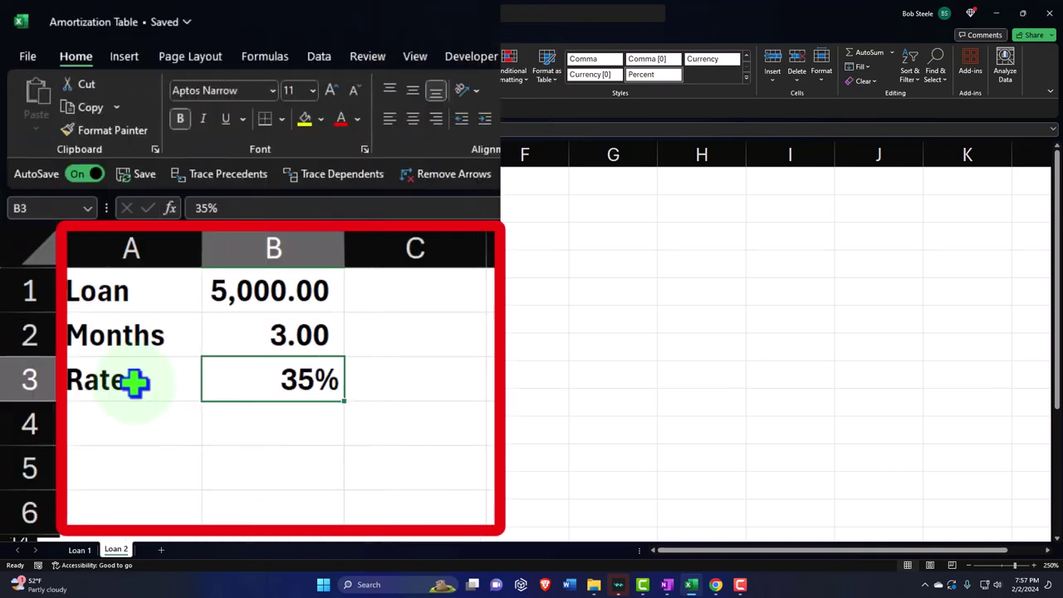
Change the label in cell A3 to "Rate year"
left_click(99, 421)
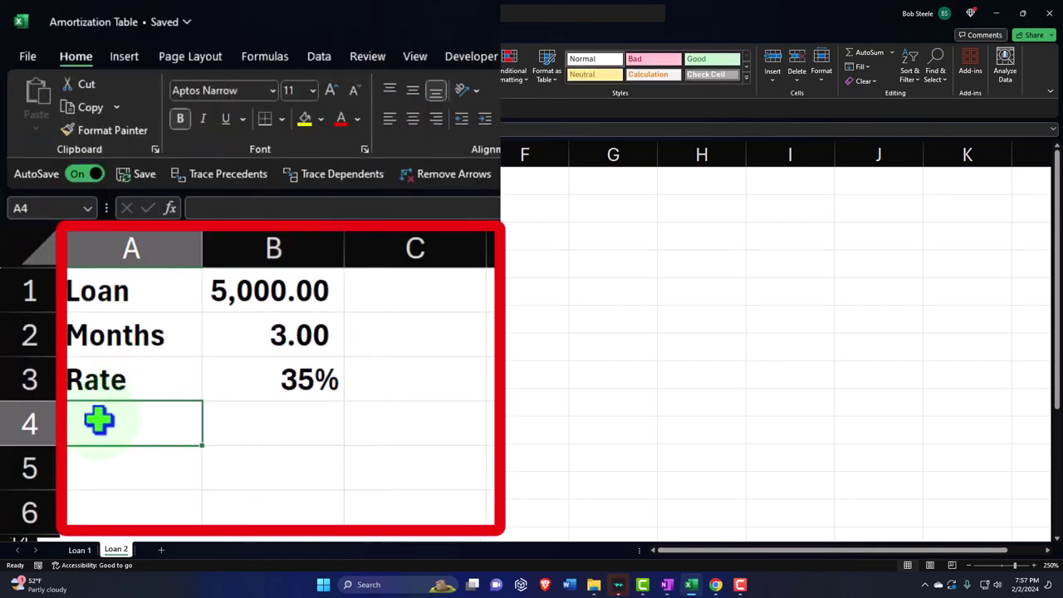
double_click(143, 379)
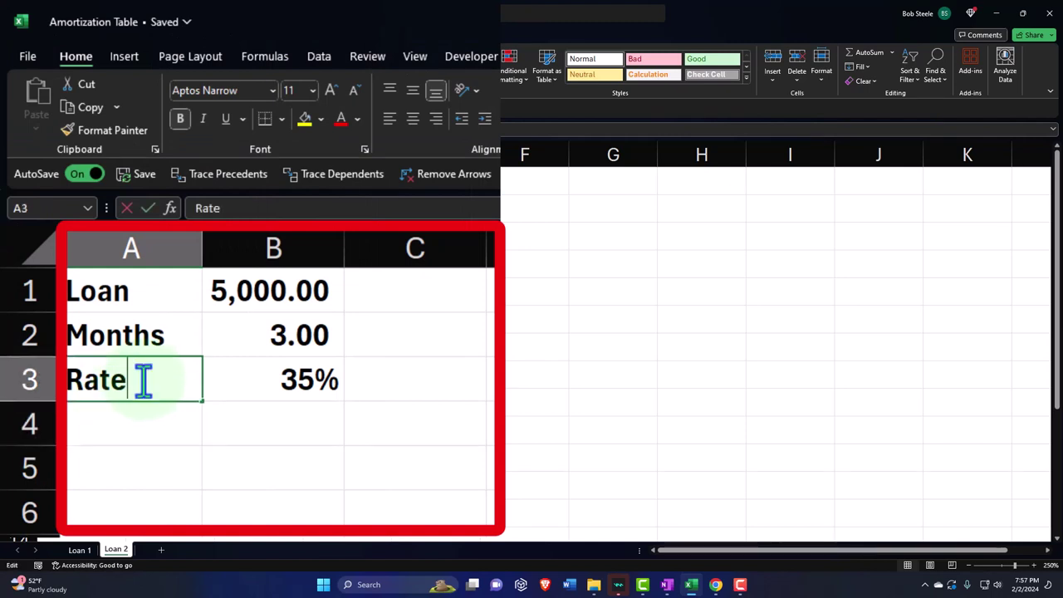
type("yar")
key("BackSpace")
key("BackSpace")
type("ear")
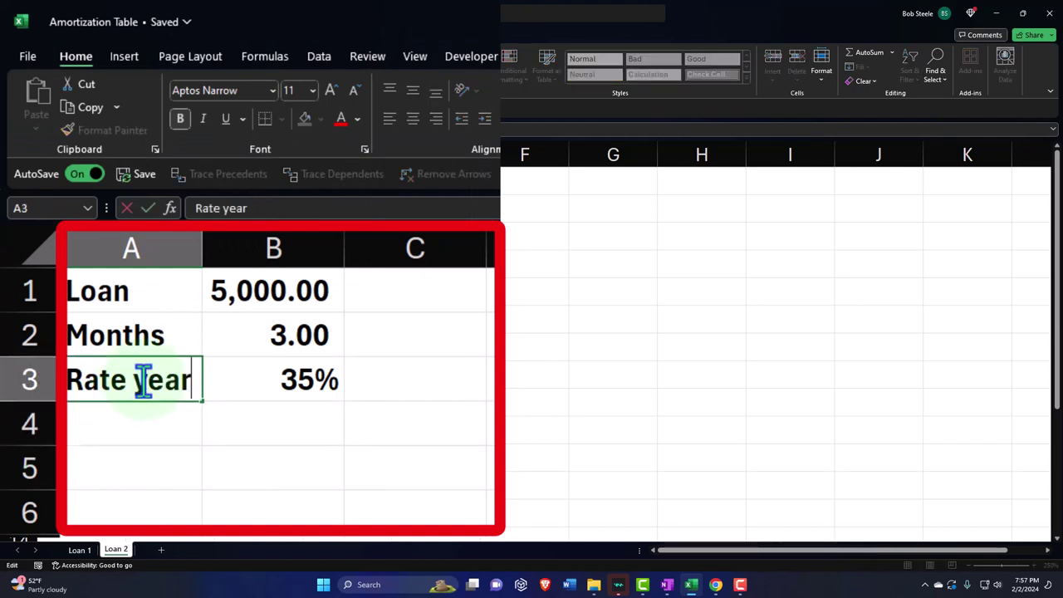
key("Return")
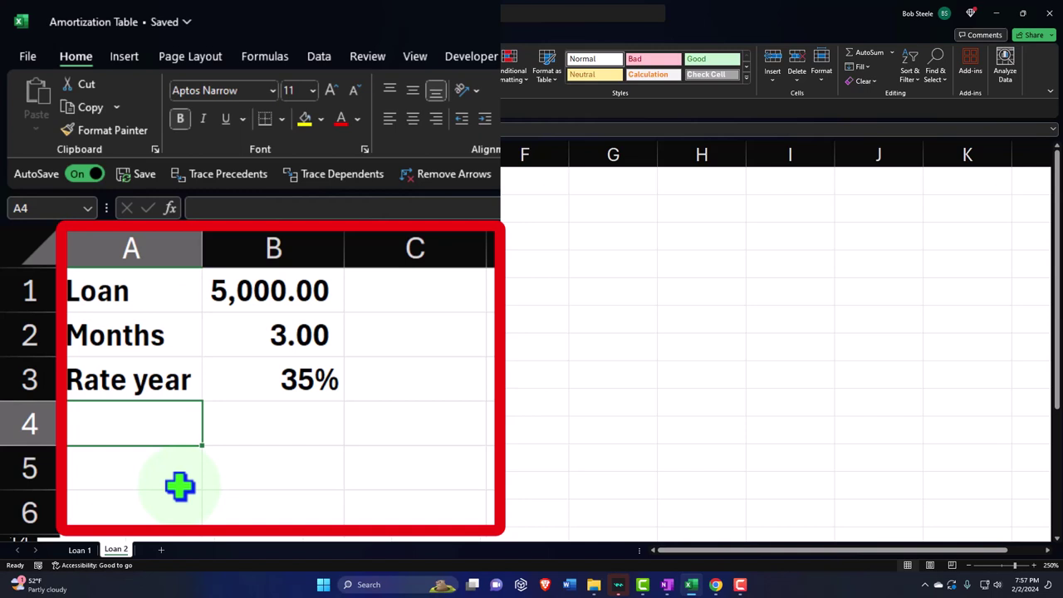
Enter the label "Rate month" in cell A4
type("Rarte")
key("BackSpace")
key("BackSpace")
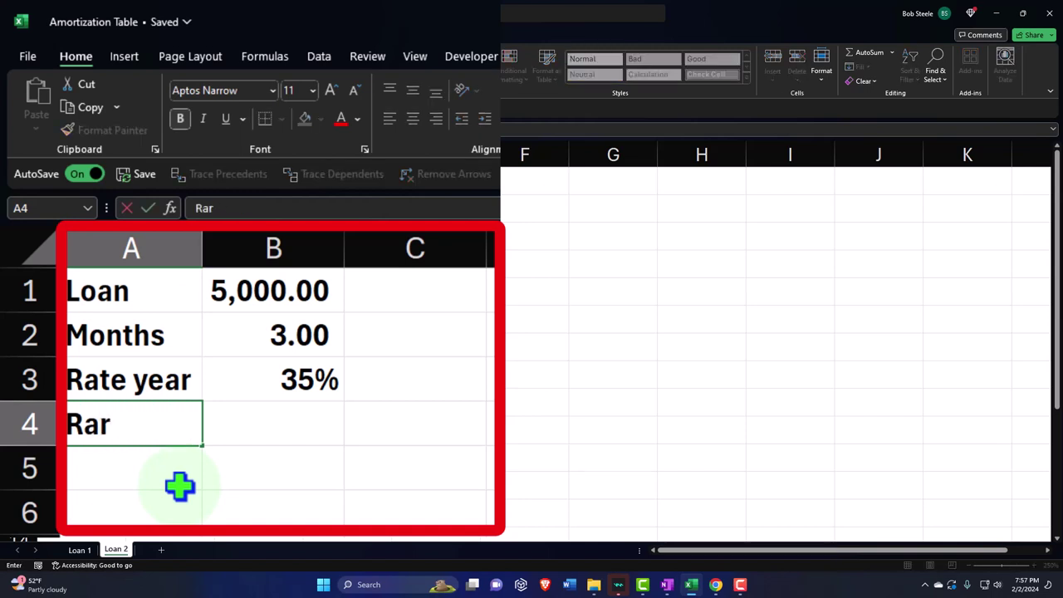
key("BackSpace")
type("te per")
key("BackSpace")
key("BackSpace")
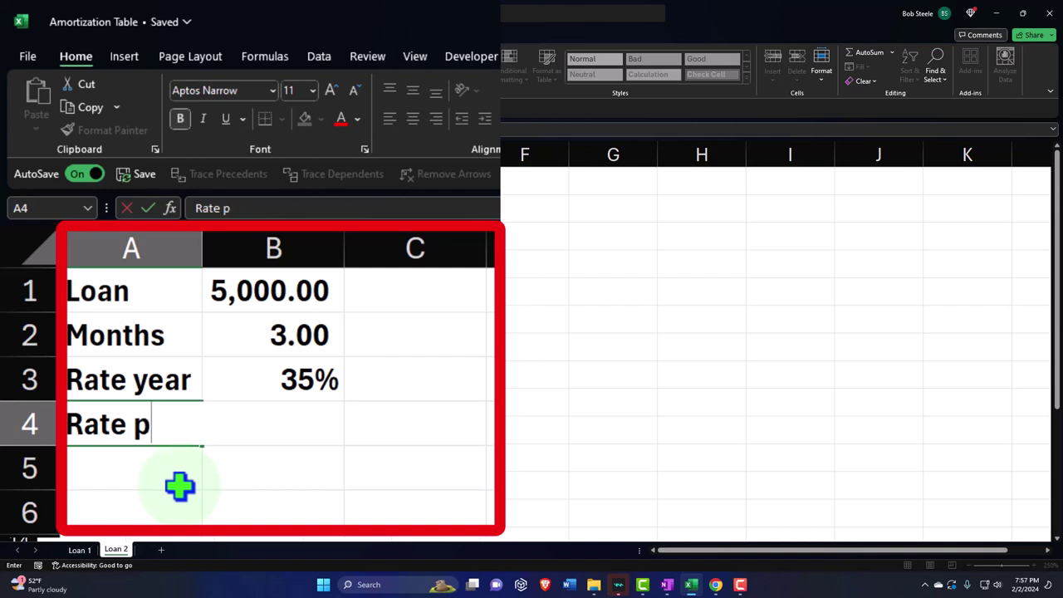
key("BackSpace")
type("m,")
key("BackSpace")
type("onth")
key("Tab")
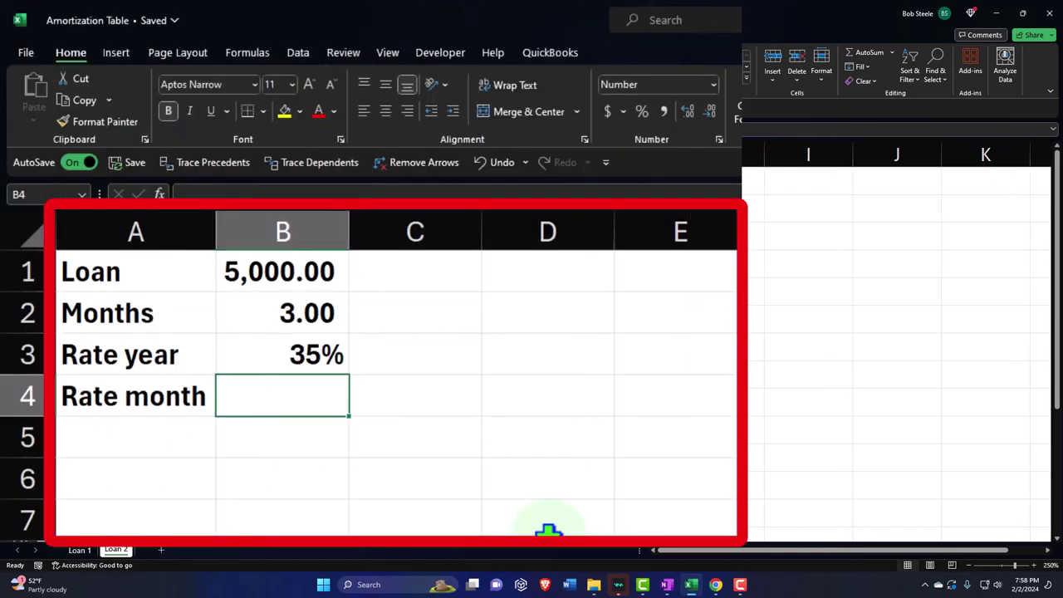
Calculate the monthly rate in B4 with the formula =B3/12
type("=")
key("Up")
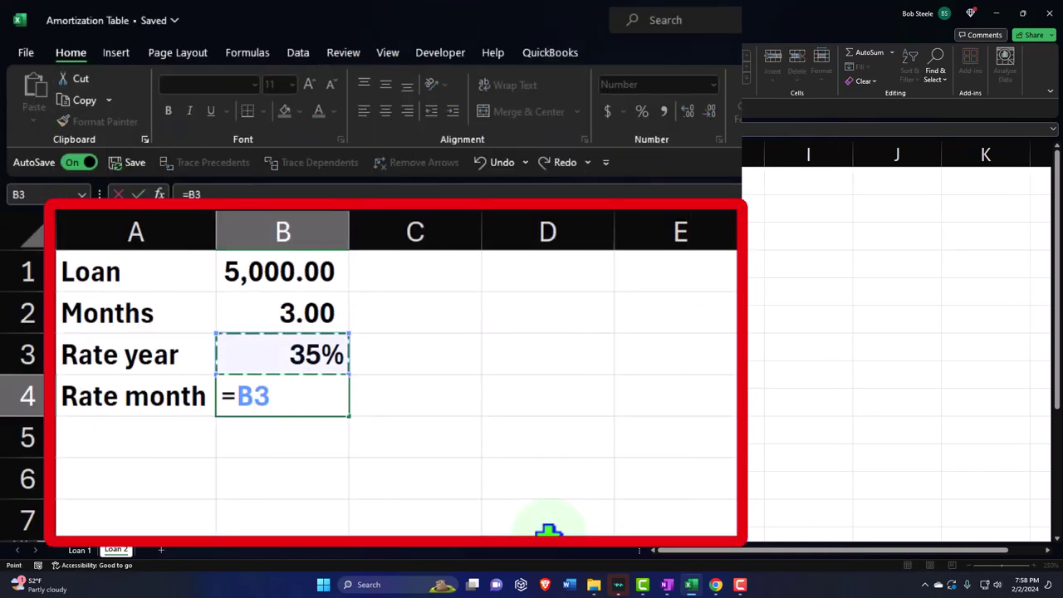
type("/12")
key("Return")
Format the monthly rate in B4 as a percentage with two decimal places
key("Up")
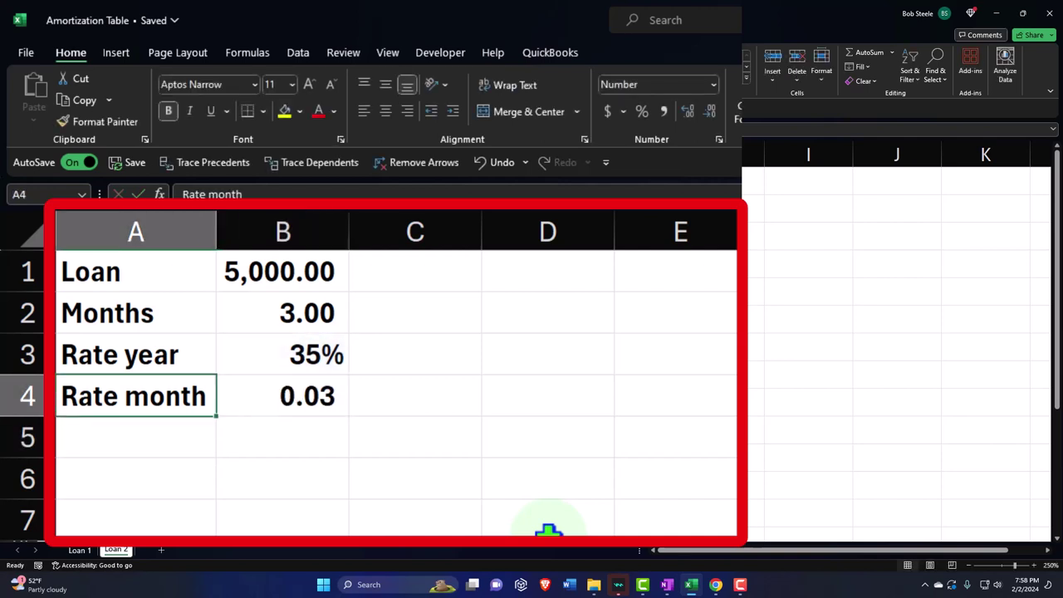
key("Right")
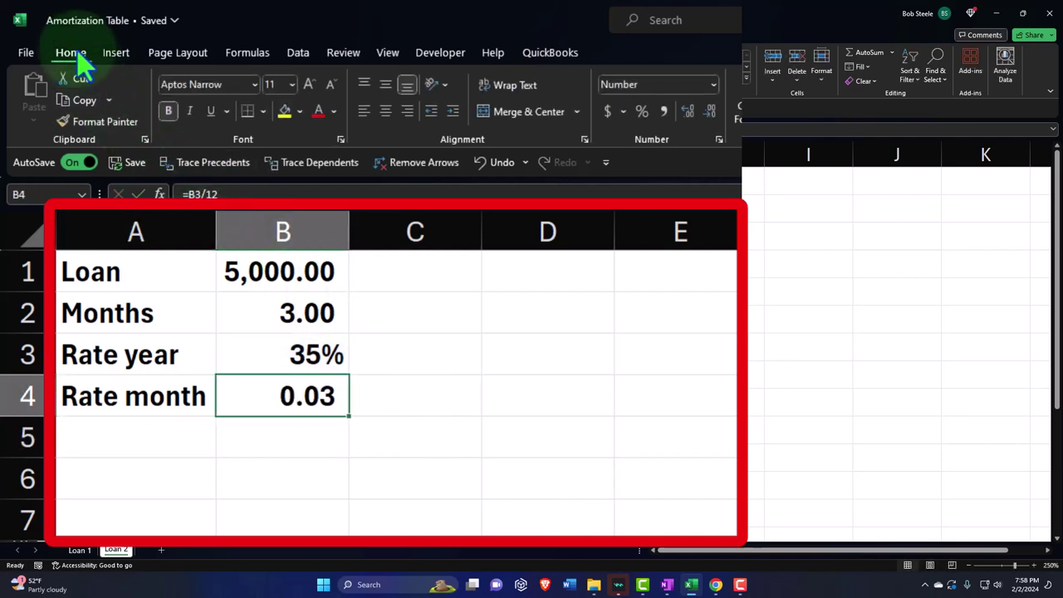
left_click(641, 112)
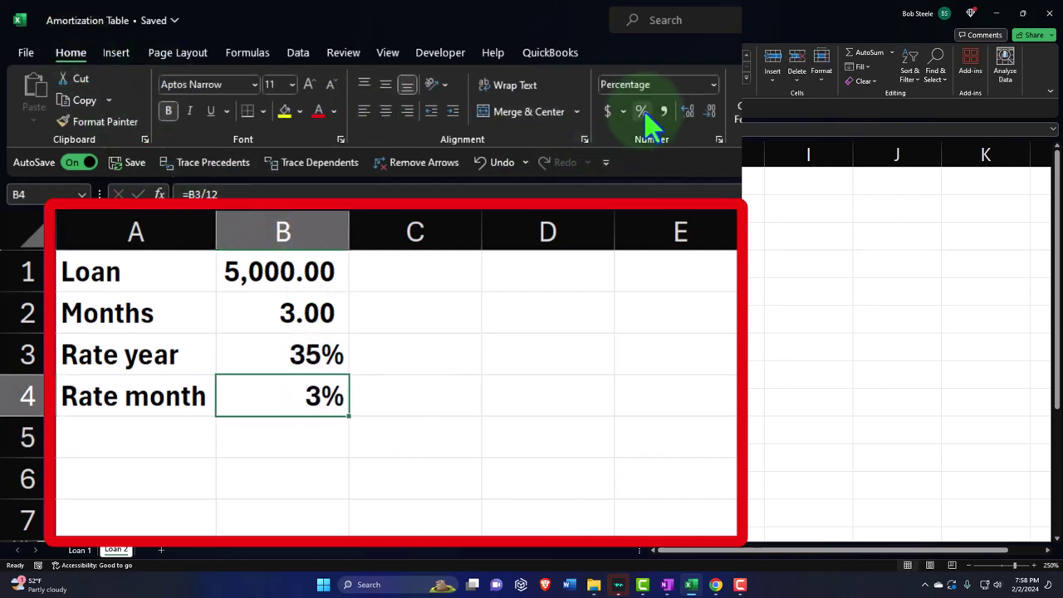
left_click(687, 118)
left_click(688, 118)
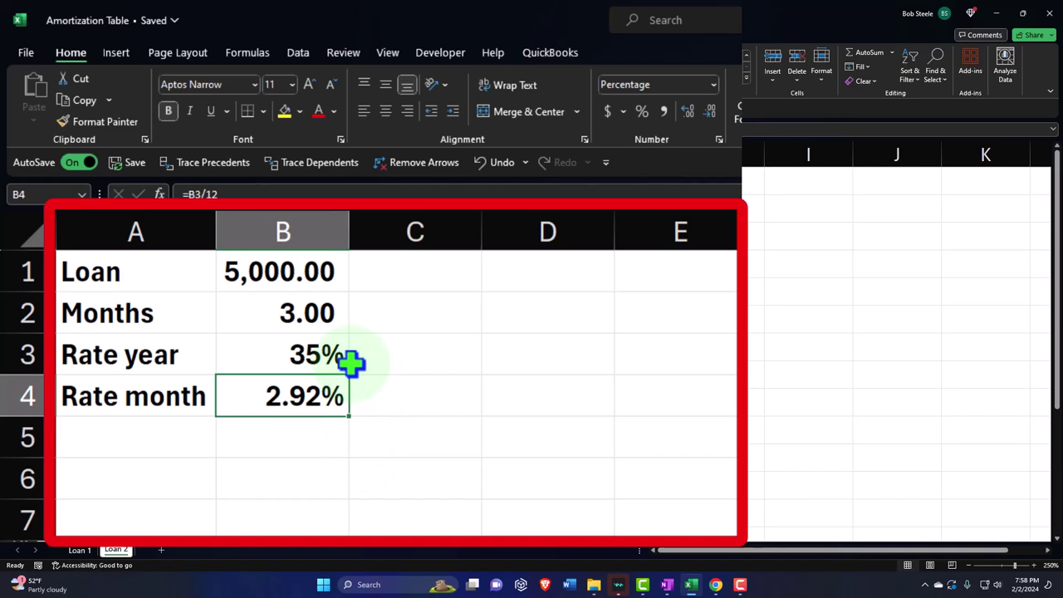
left_click(320, 358)
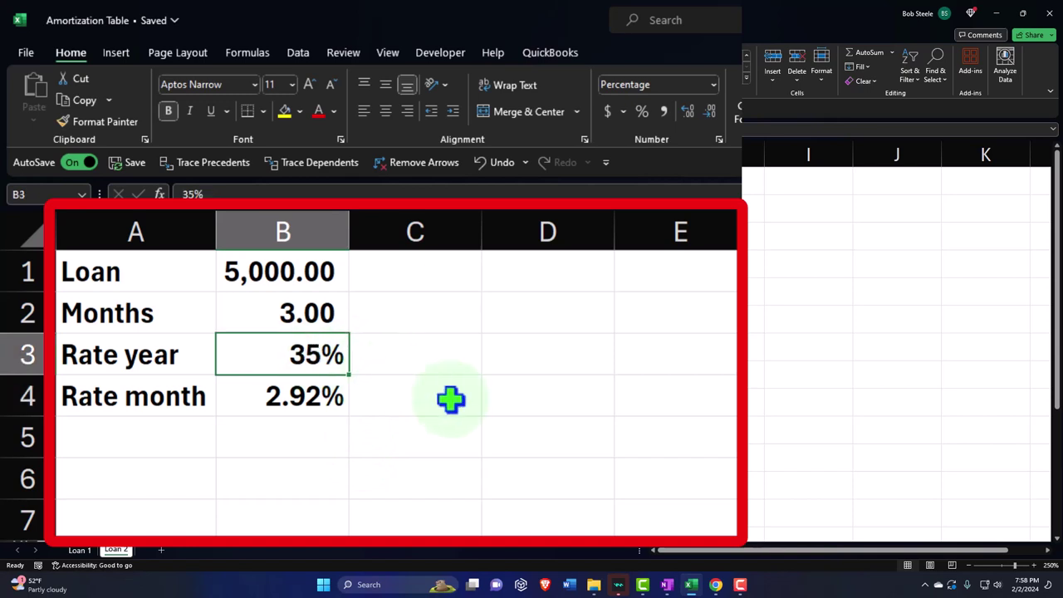
left_click(318, 396)
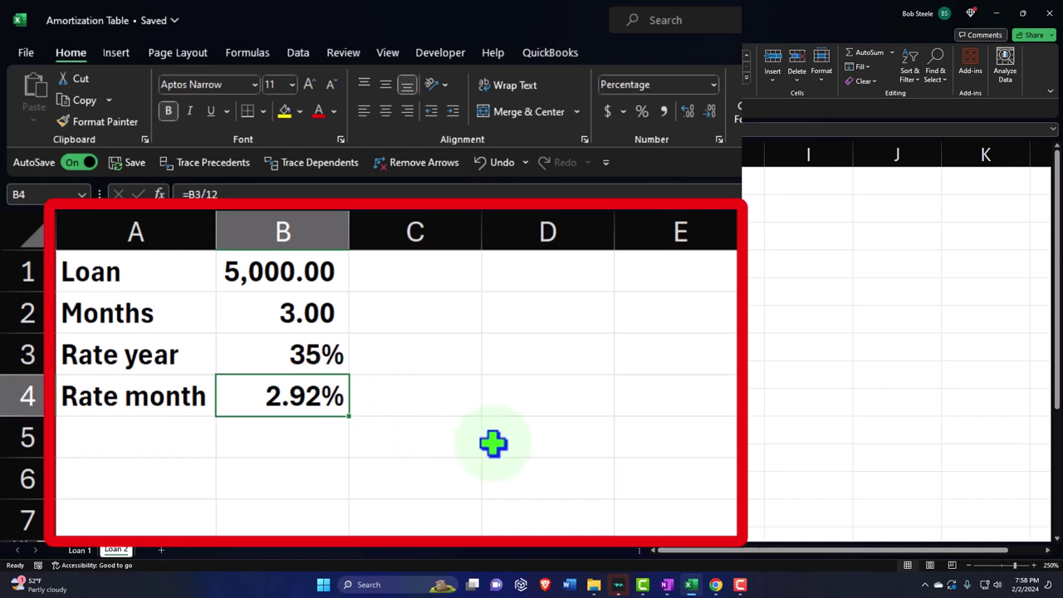
Enter the label "Payment" in cell A5
key("Down")
key("Left")
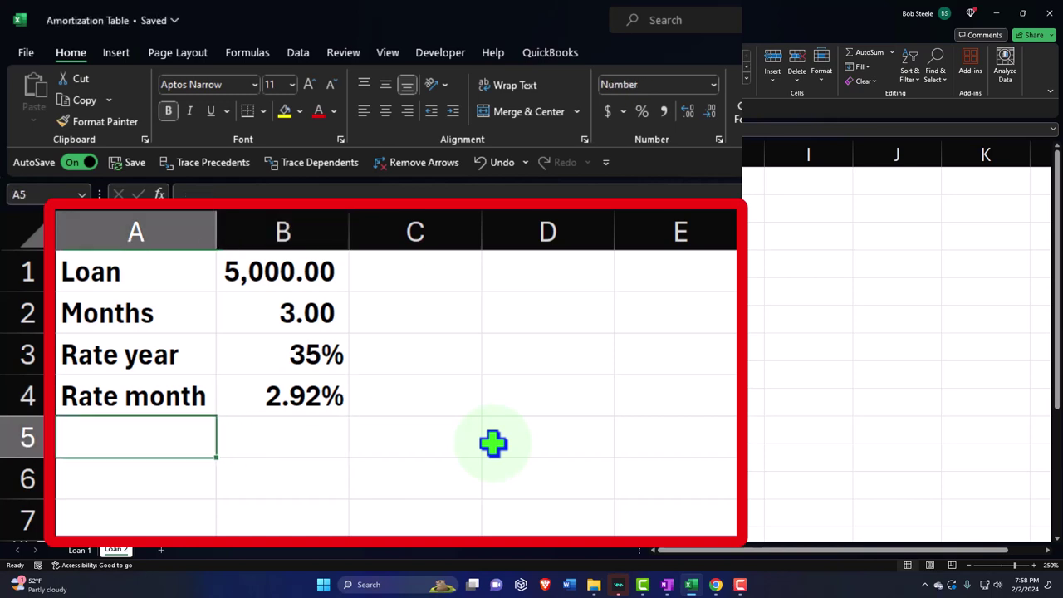
type("Payment")
key("Tab")
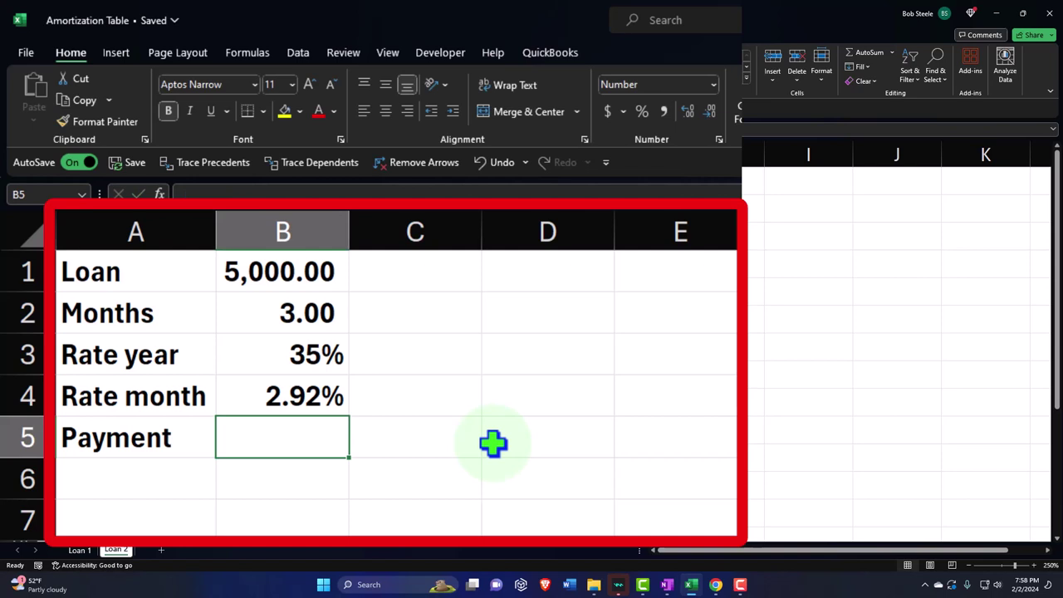
Calculate the loan payment in B5 with the formula -PMT(B4,B2,B1), using the monthly rate, months and loan amount
type("-")
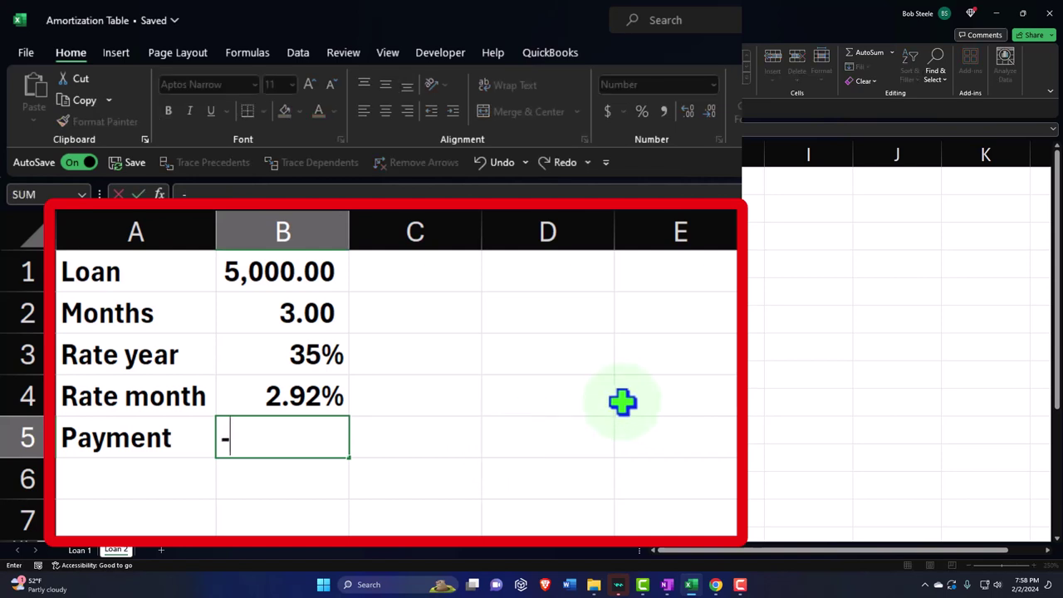
type("mp")
key("BackSpace")
key("BackSpace")
type("p")
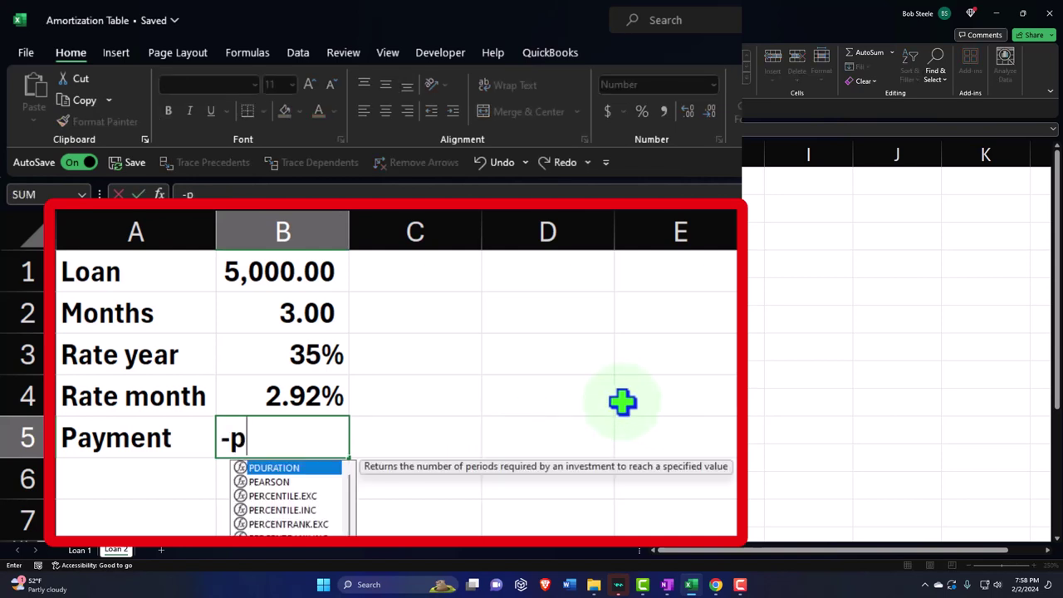
type("mt(")
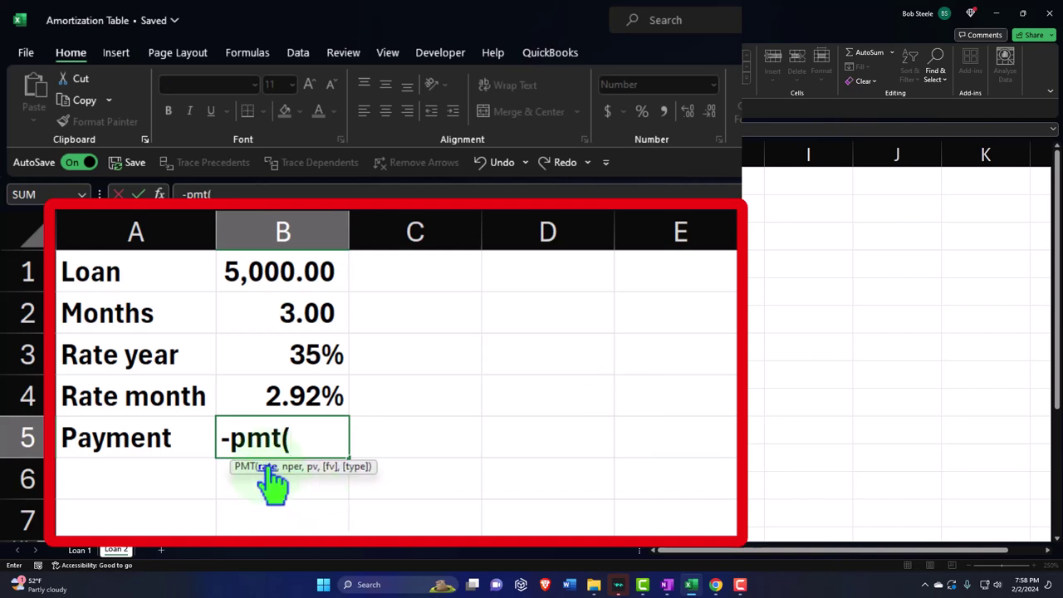
key("Up")
key("Up")
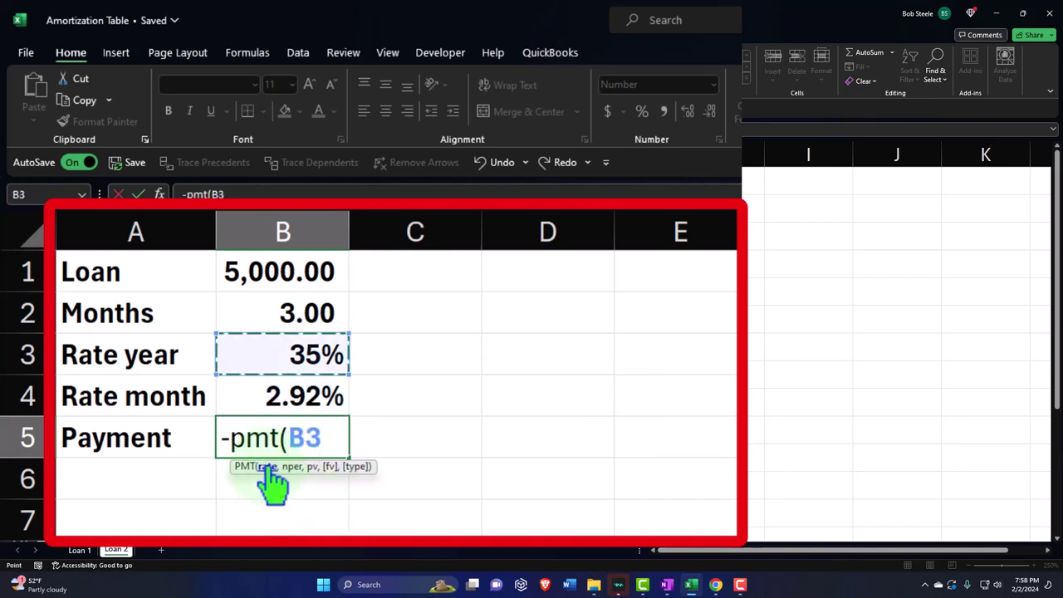
key("Down")
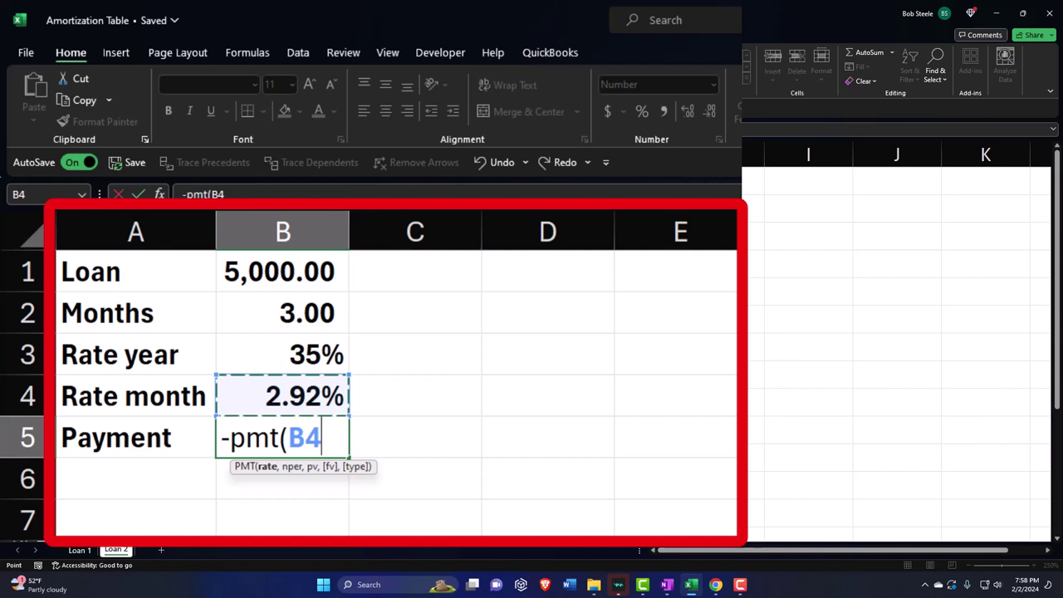
type(",")
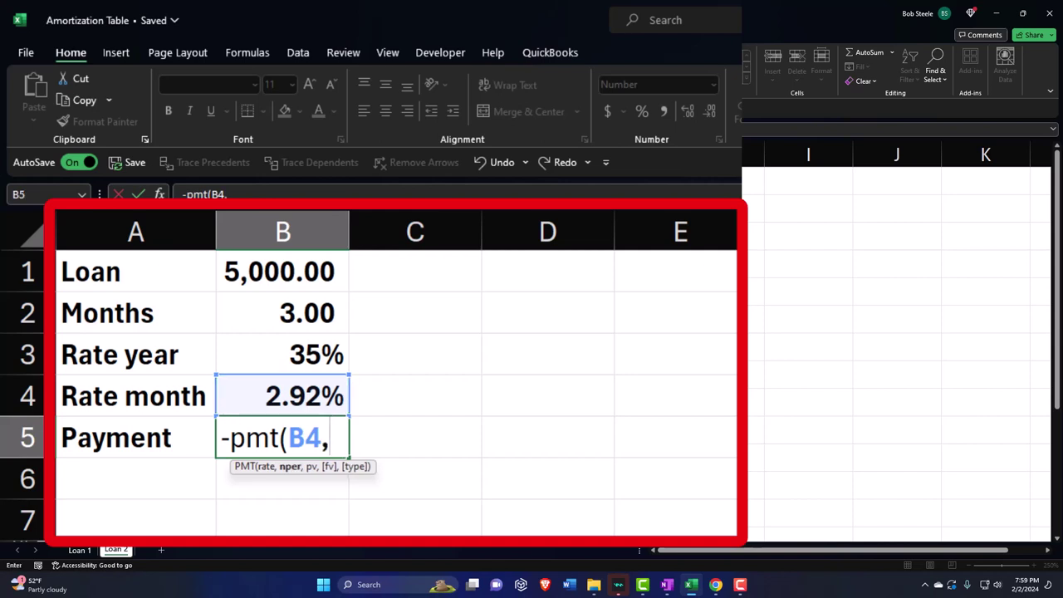
left_click(315, 313)
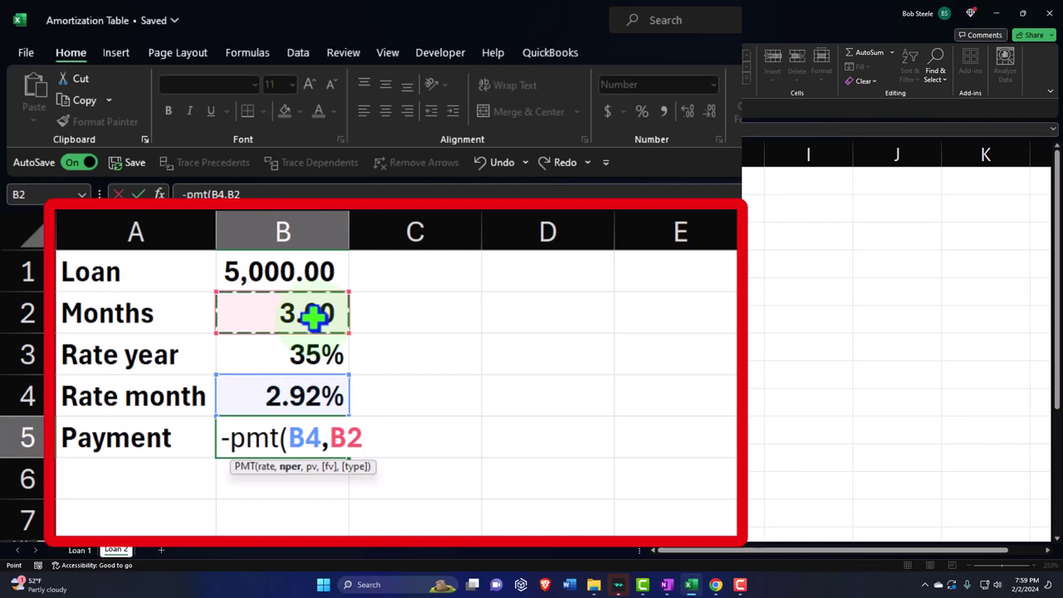
type(",")
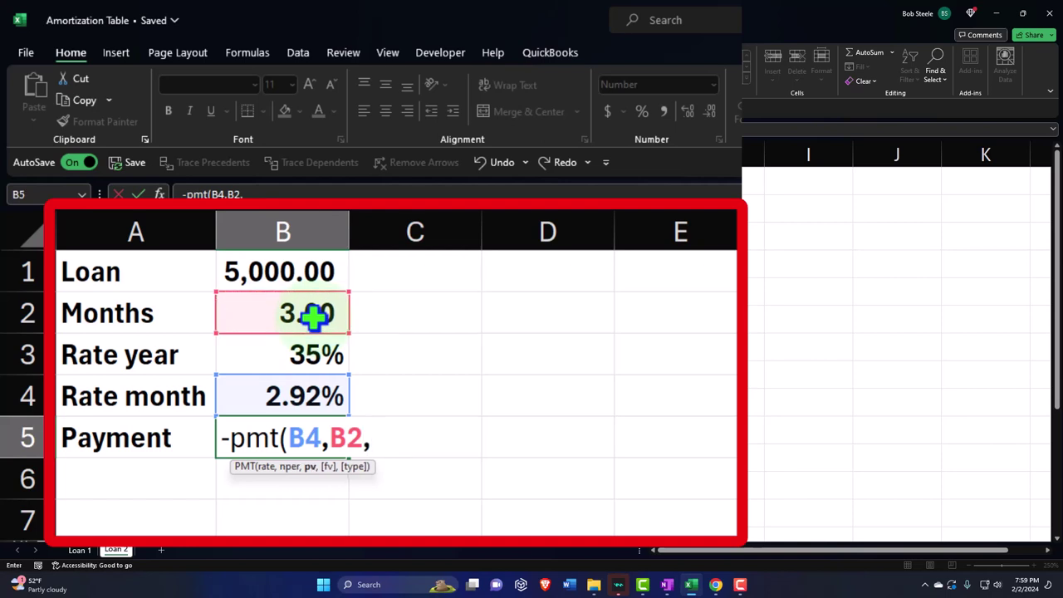
left_click(312, 264)
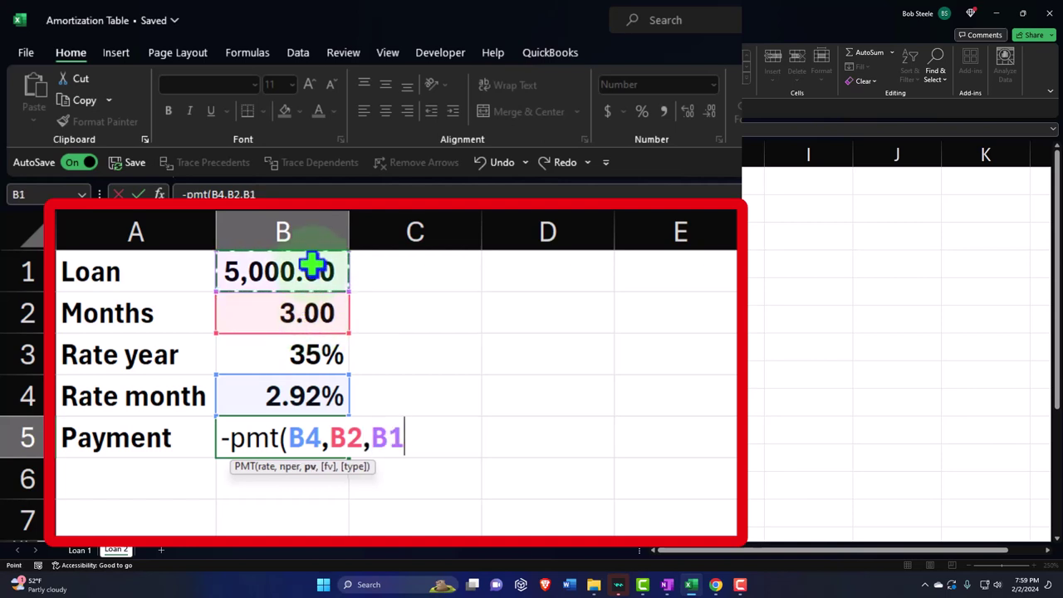
key("Return")
key("Up")
key("Right")
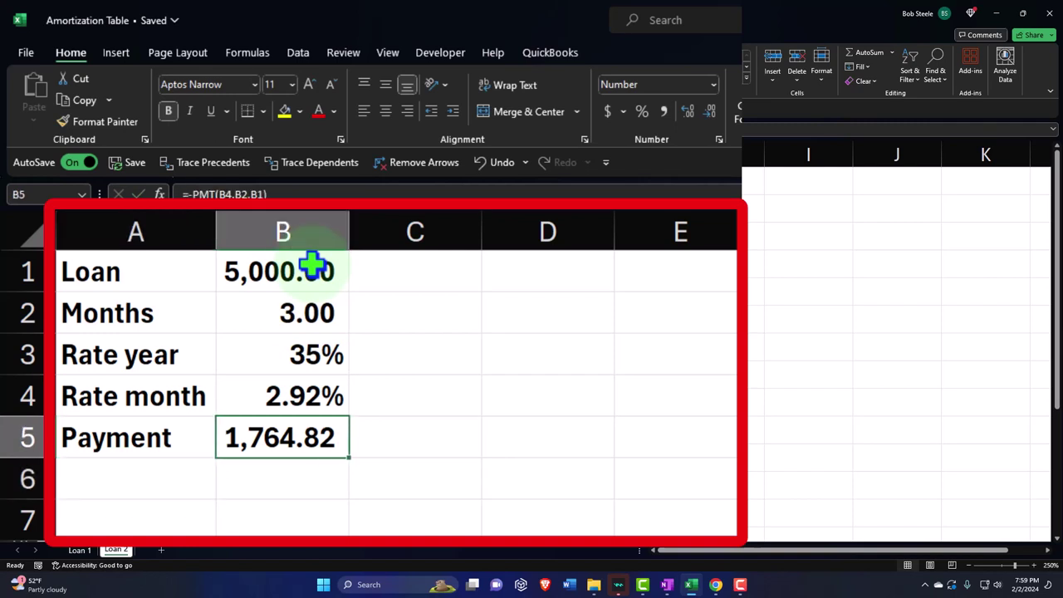
Enter the label "Total payments" in A7 and widen column A to fit the text
key("Down")
key("Down")
key("Left")
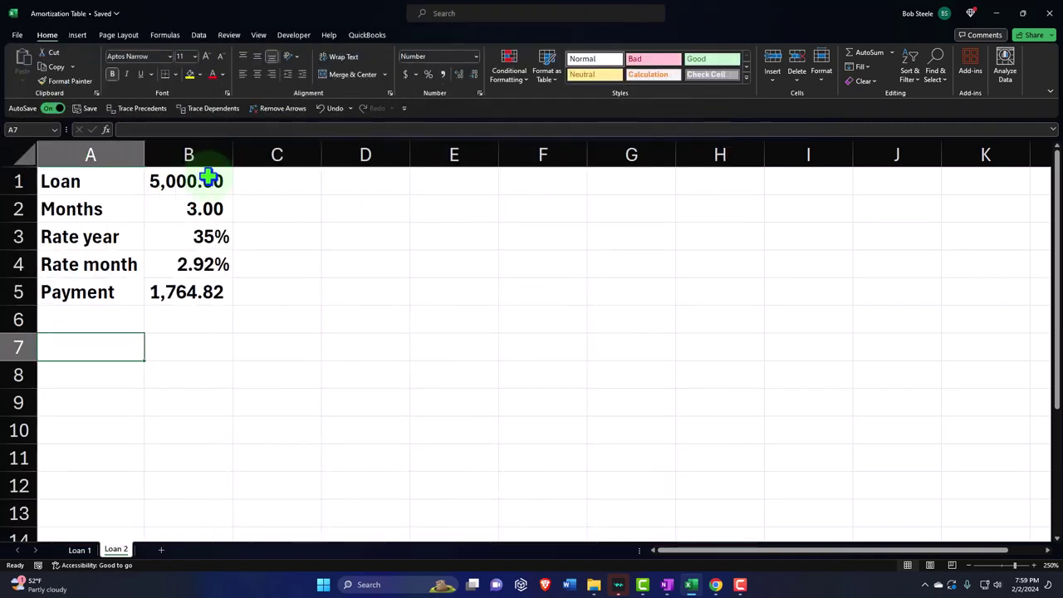
type("T")
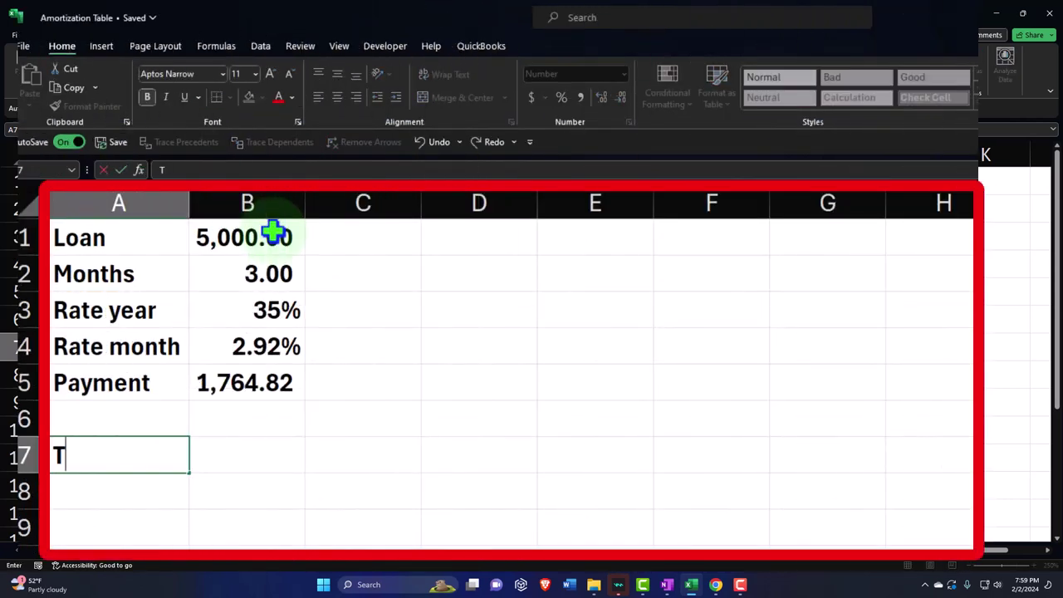
type("otal pymen")
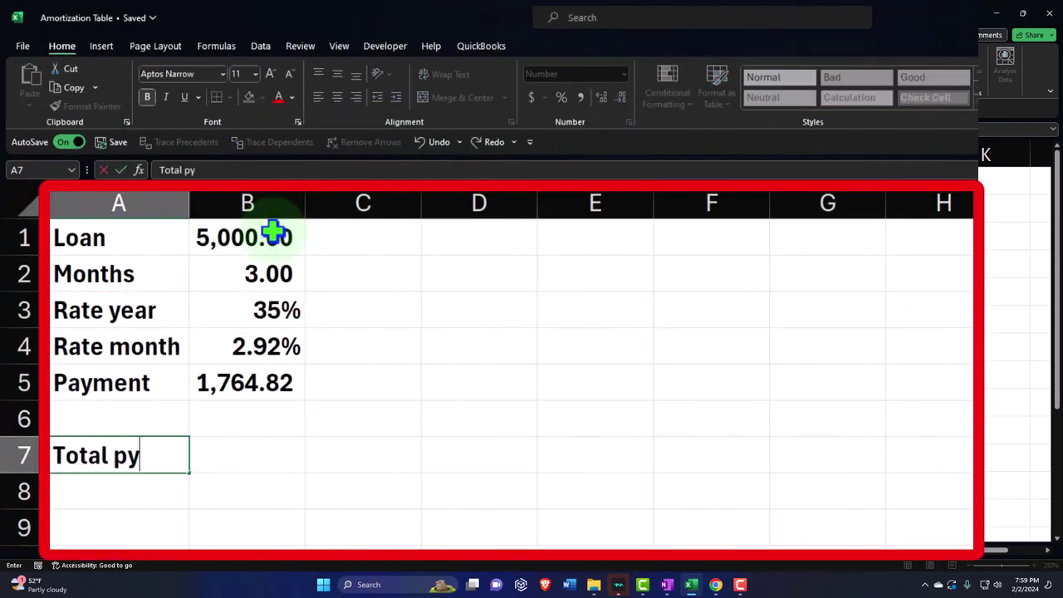
key("BackSpace")
key("BackSpace")
key("BackSpace")
key("BackSpace")
type("ay")
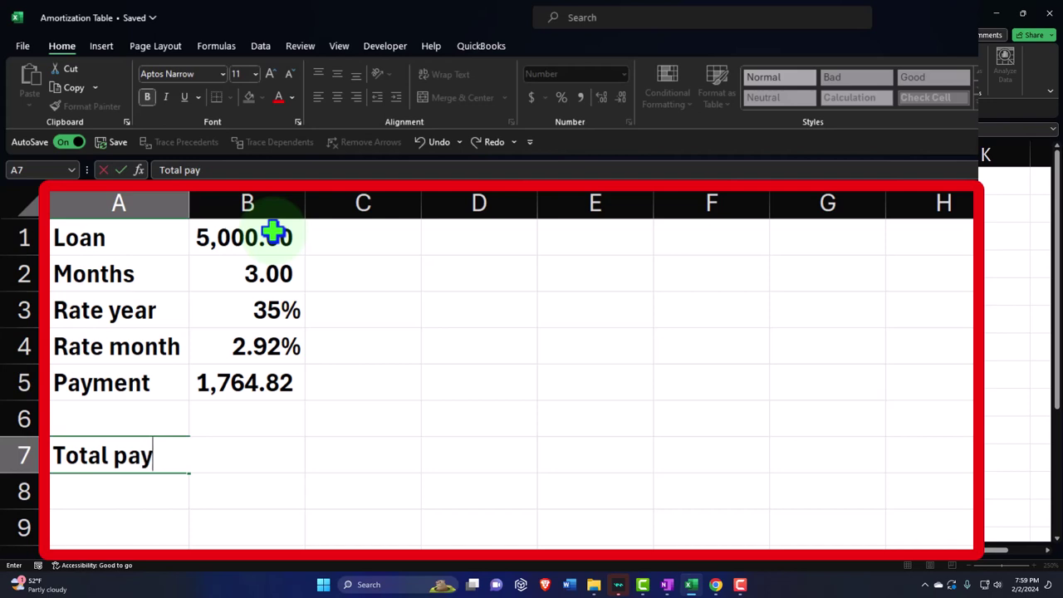
type("ments")
key("Tab")
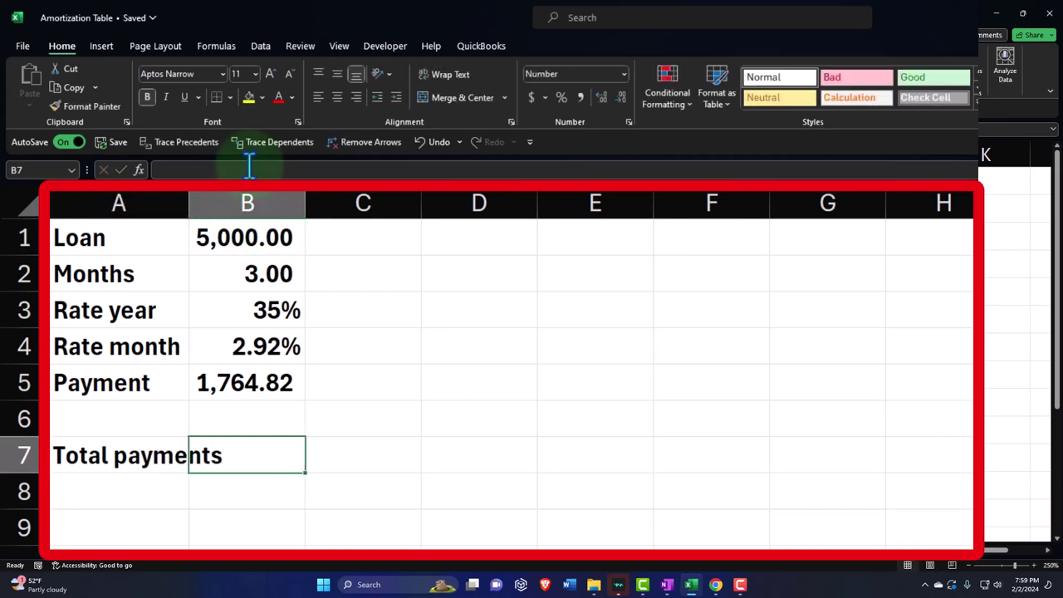
left_click(177, 202)
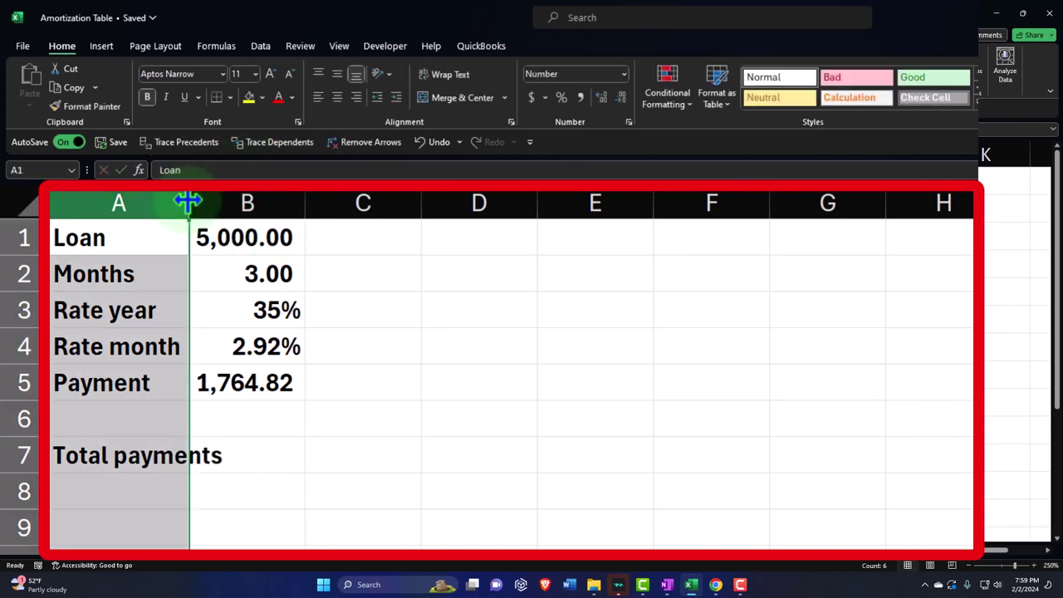
left_click_drag(183, 203, 228, 202)
Calculate the total payments in B7 with the formula =B5*3
left_click(278, 444)
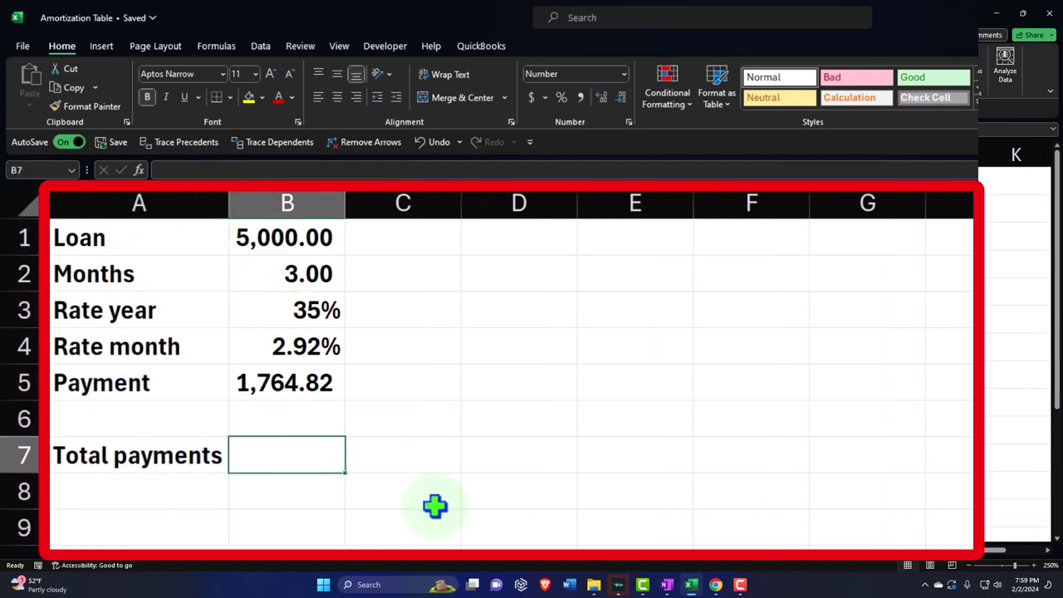
type("=")
key("Up")
key("Up")
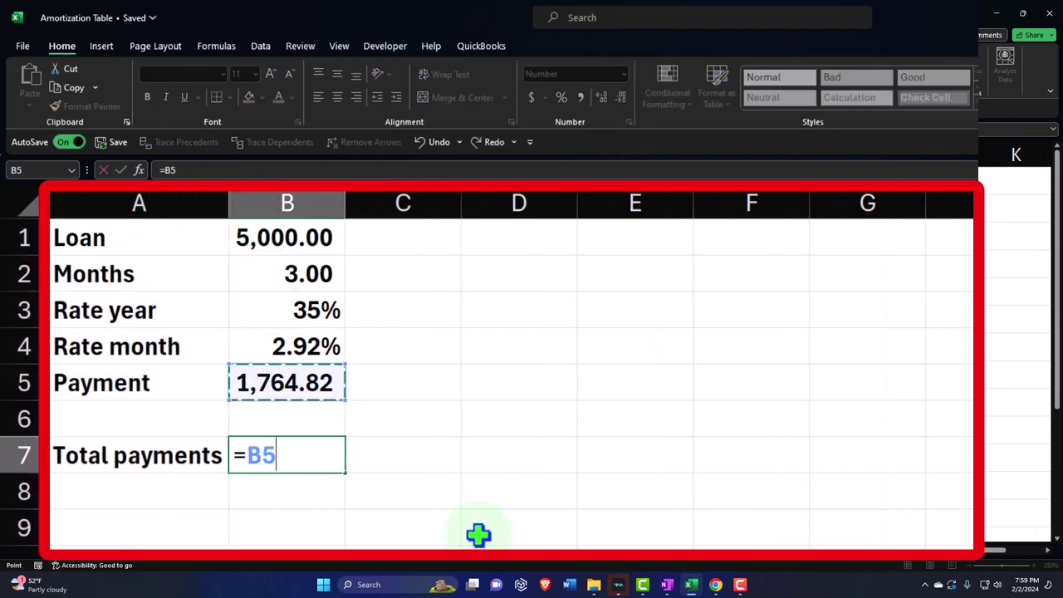
type("*3")
key("Return")
Enter the label "Total interest" in cell A8
key("Left")
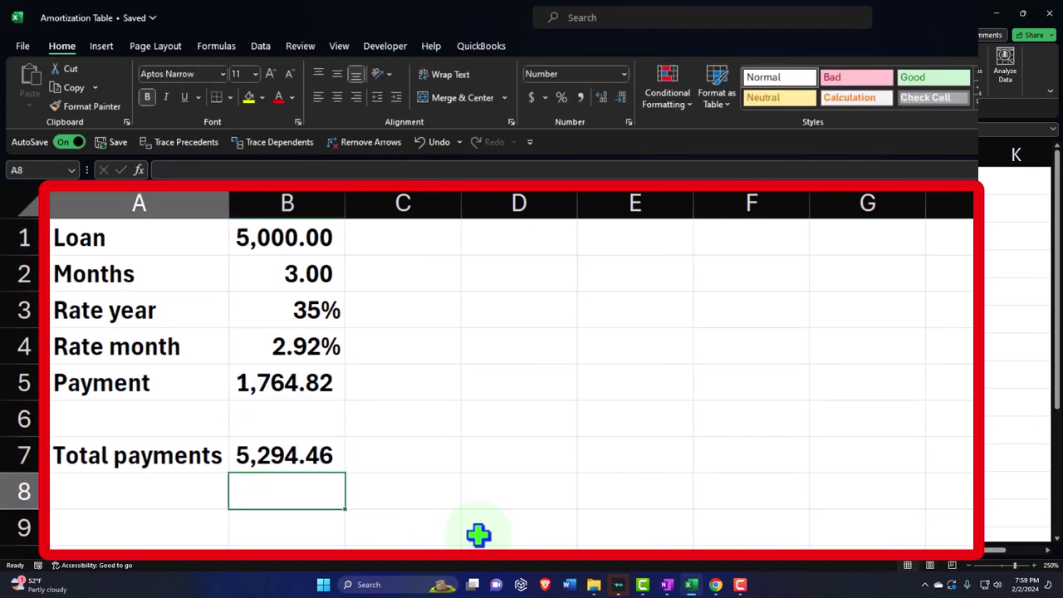
type("Total ")
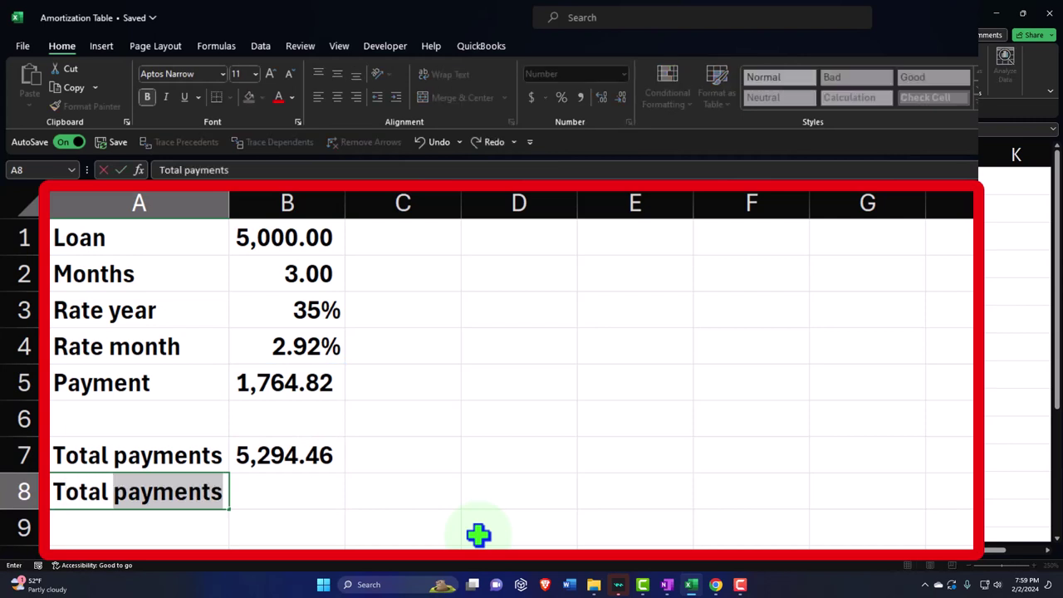
type("interest")
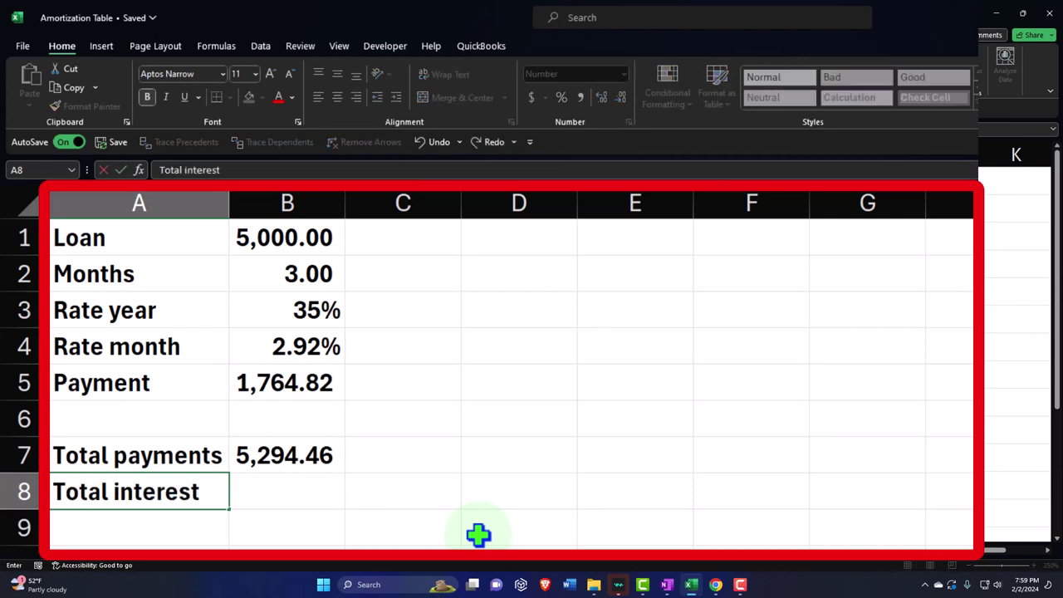
key("Tab")
Calculate the total interest in B8 by subtracting the loan amount from total payments with the formula =B7-B1
type("=")
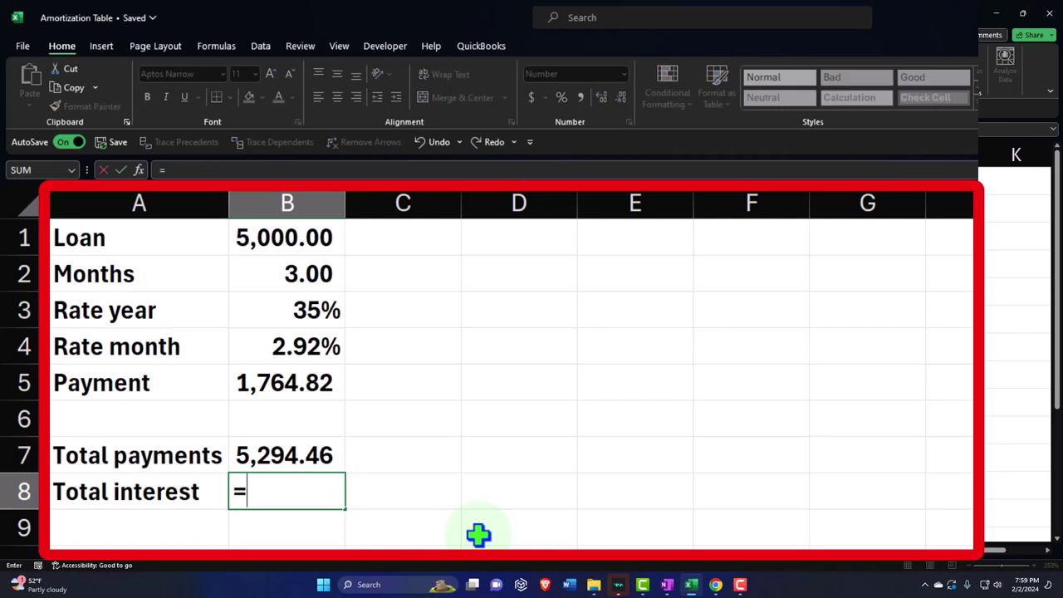
key("Up")
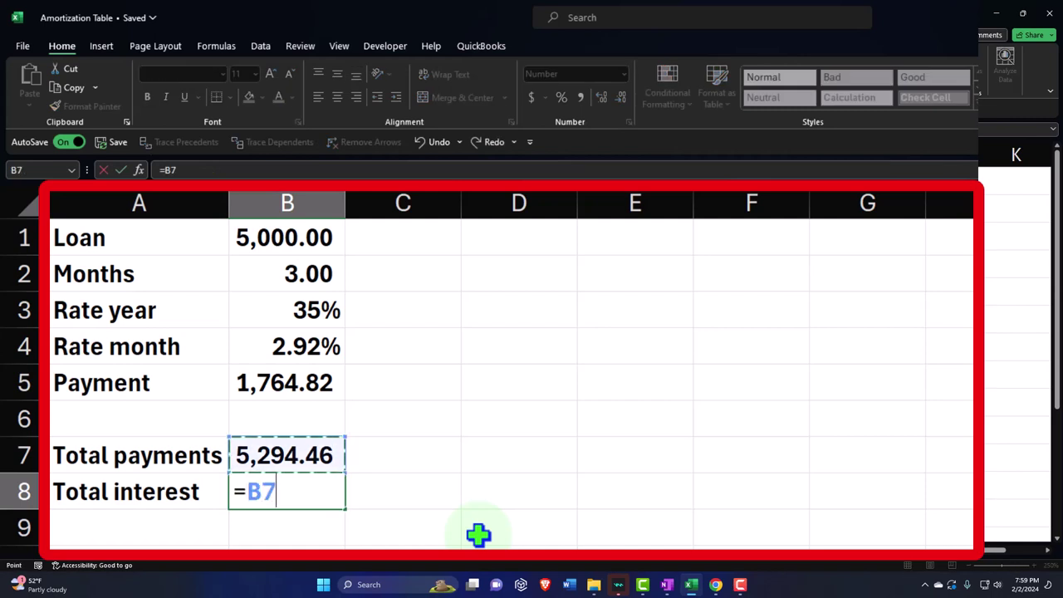
type("-")
key("Up")
key("Up")
key("Up")
key("Up")
key("Up")
key("Up")
key("Up")
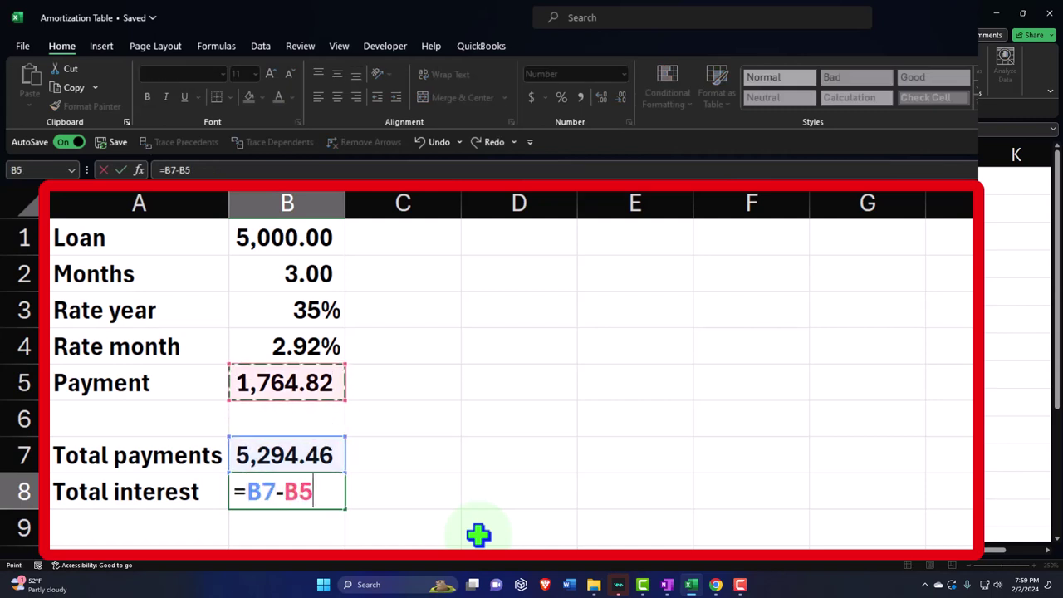
key("Return")
key("Right")
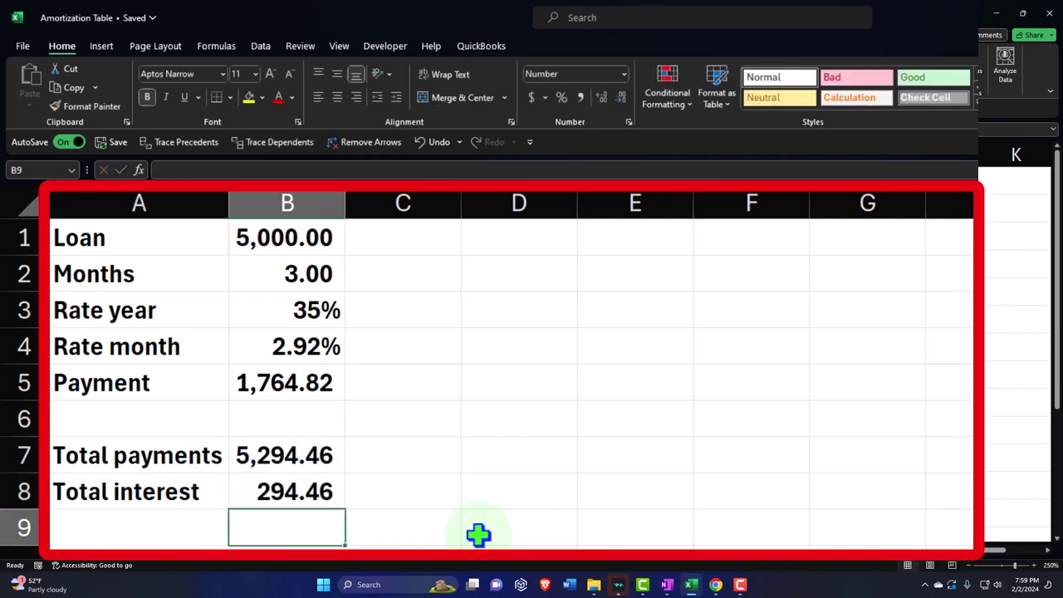
key("Up")
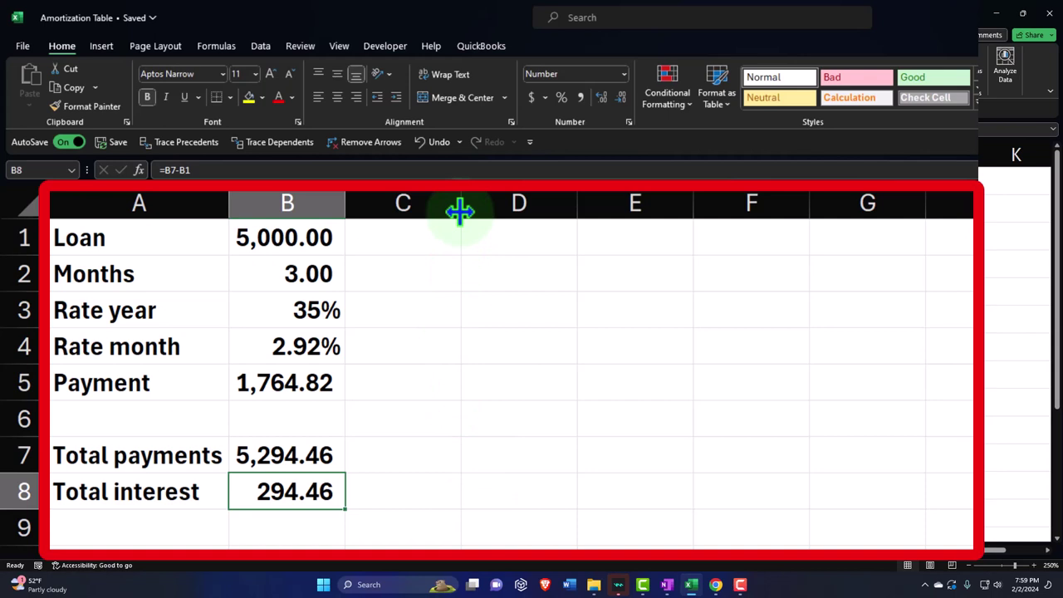
Narrow column C to a thin spacer and enter the headings Periods, Payments and Interest in D2 to F2
left_click_drag(459, 212, 358, 216)
left_click(446, 238)
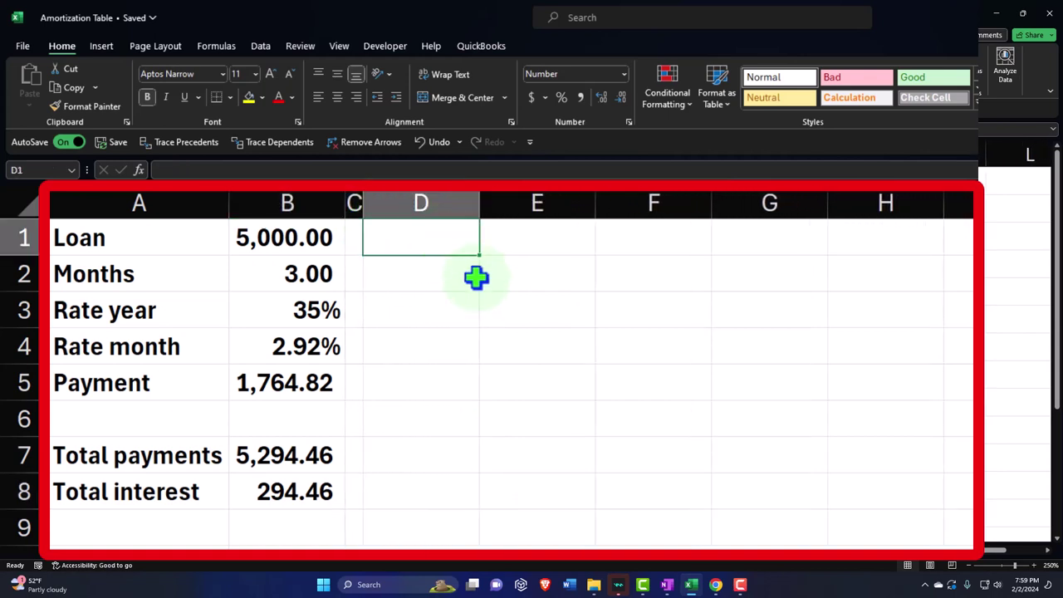
left_click(449, 274)
type("Per")
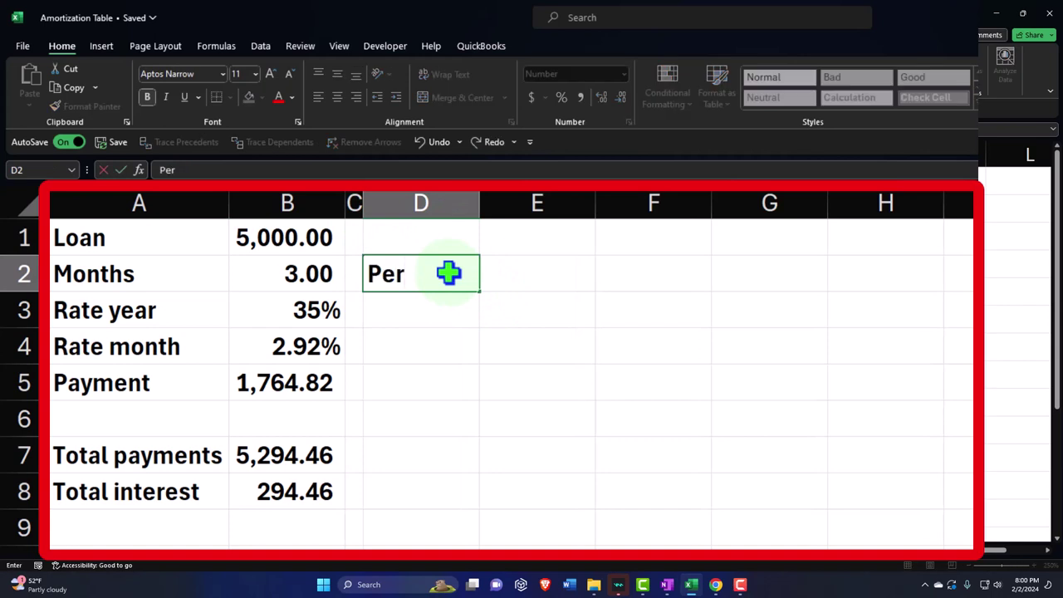
type("iods")
key("Tab")
type("Payments")
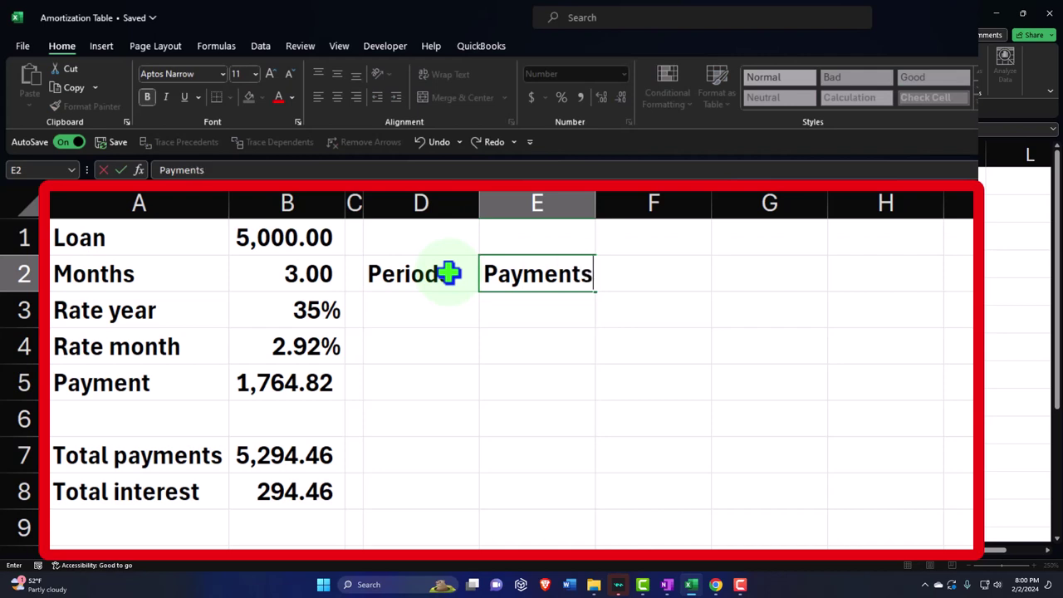
key("Tab")
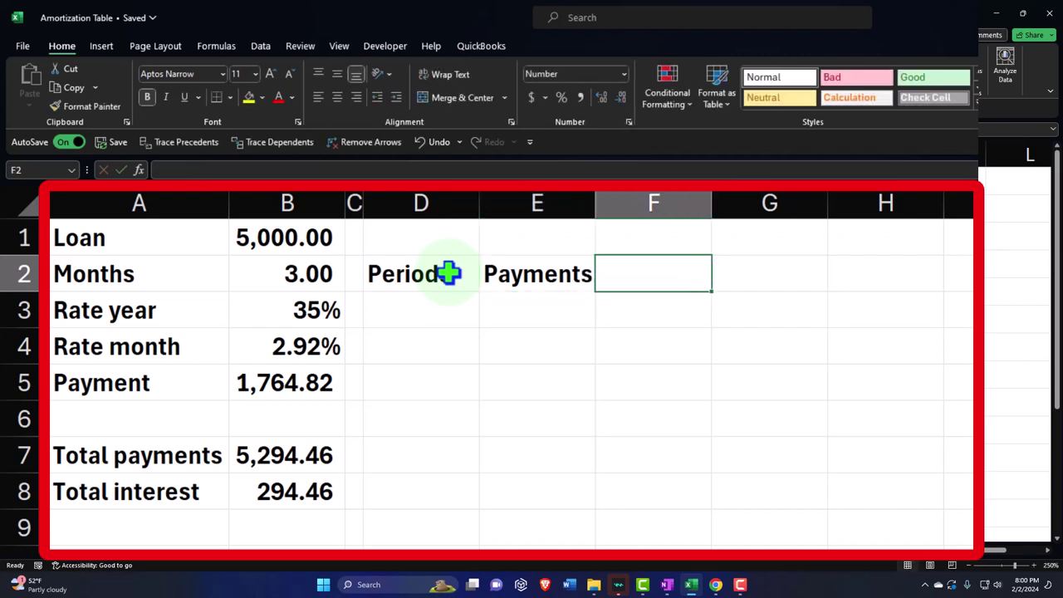
type("Interest")
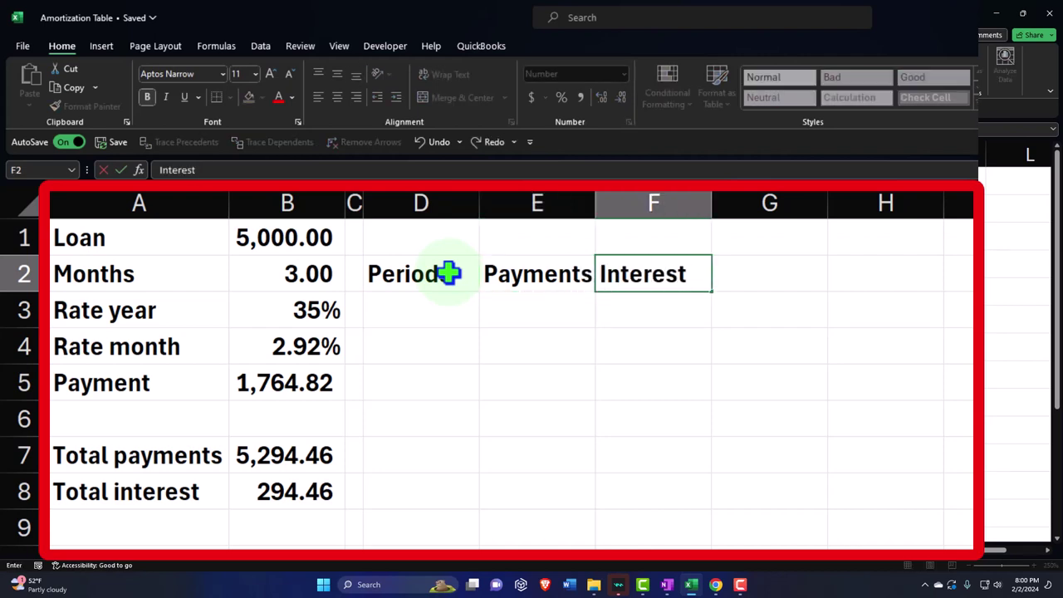
key("Tab")
Enter the two-line heading "Loan" and "Reduction" in cells G1 and G2
key("Up")
type("Loan")
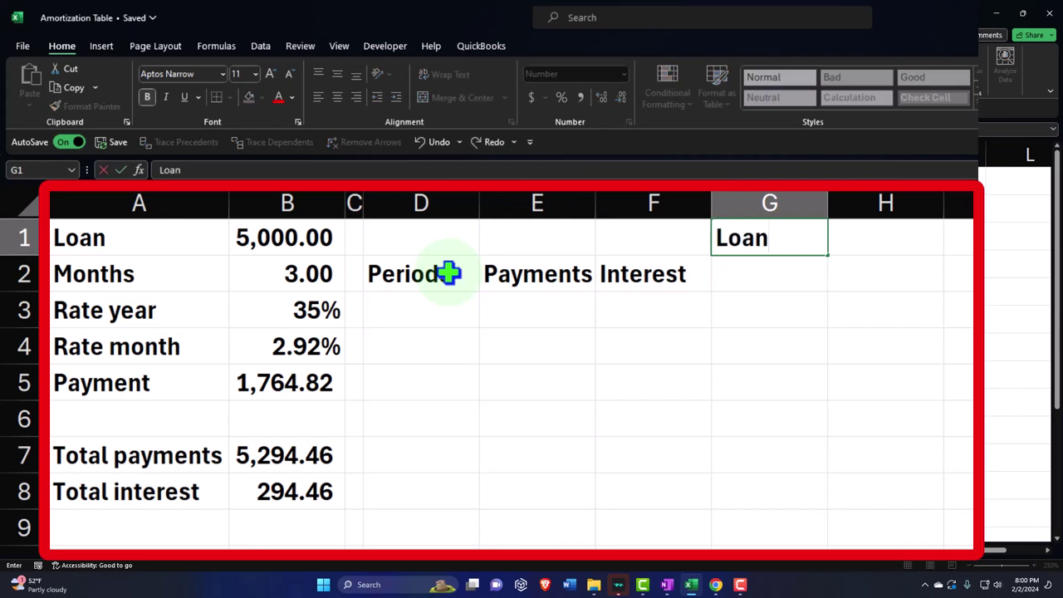
key("Return")
type("Reduction")
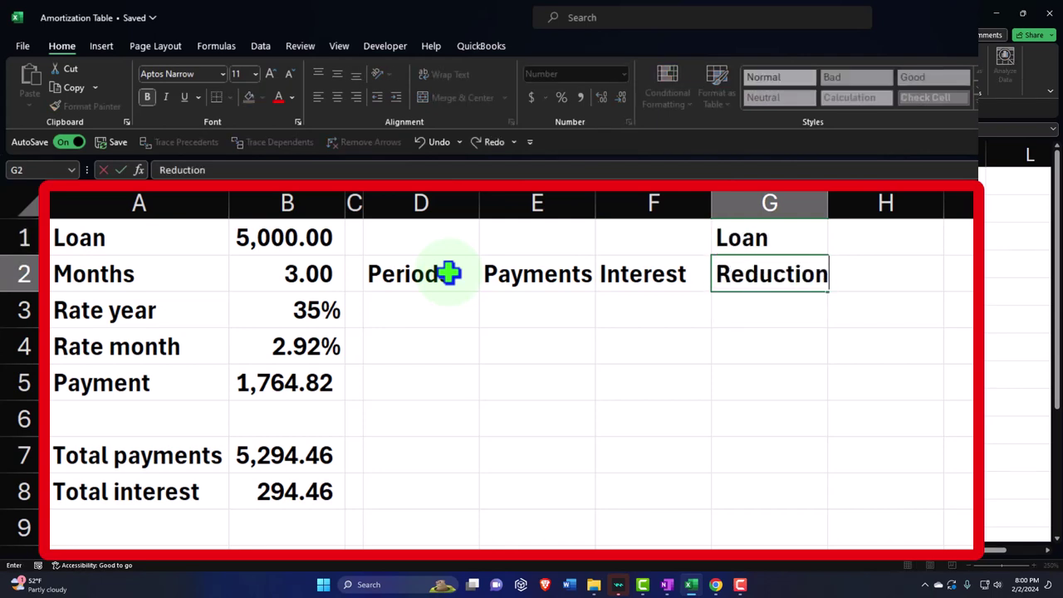
key("Return")
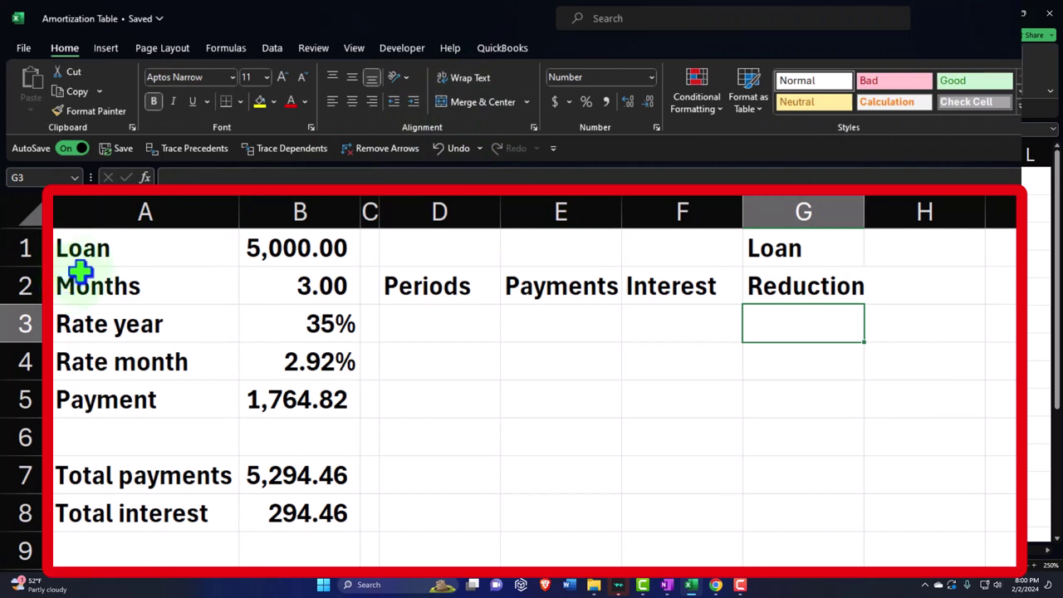
Enter the two-line heading "Loan" and "Balance" in cells H1 and H2
left_click(939, 256)
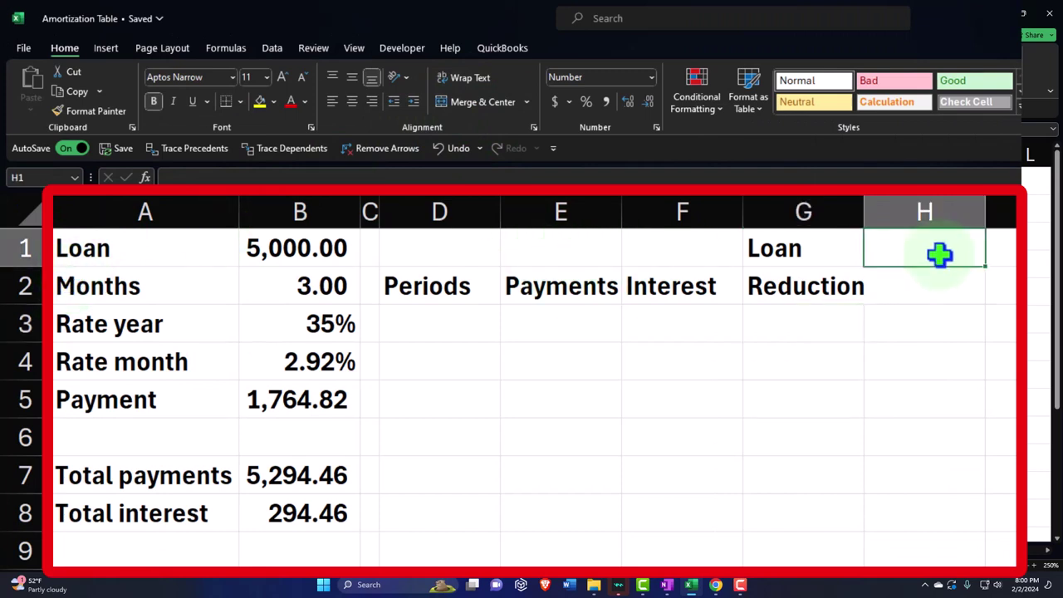
type("Loan")
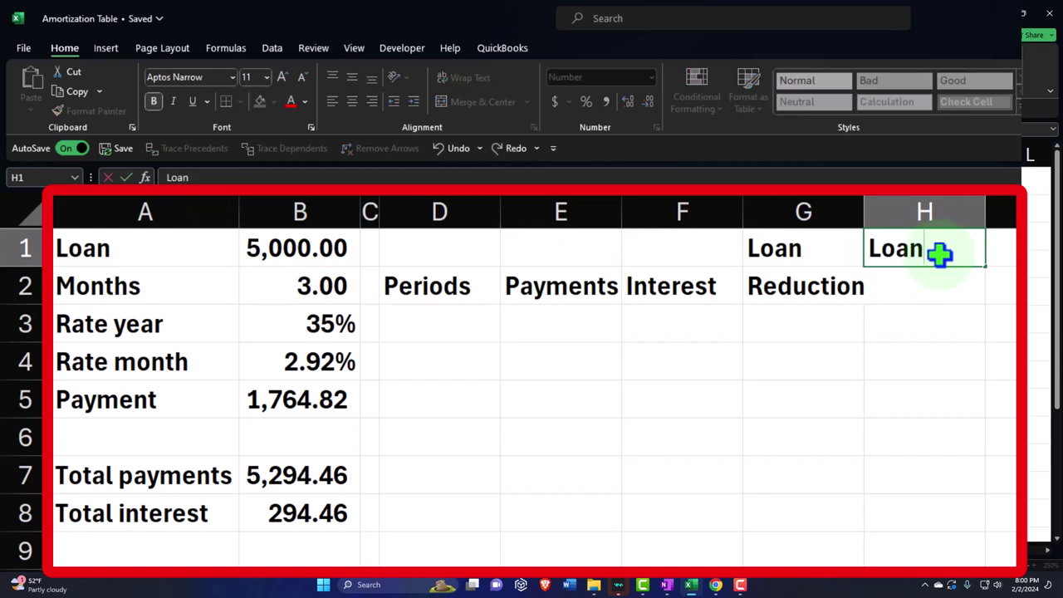
key("Return")
type("Balan")
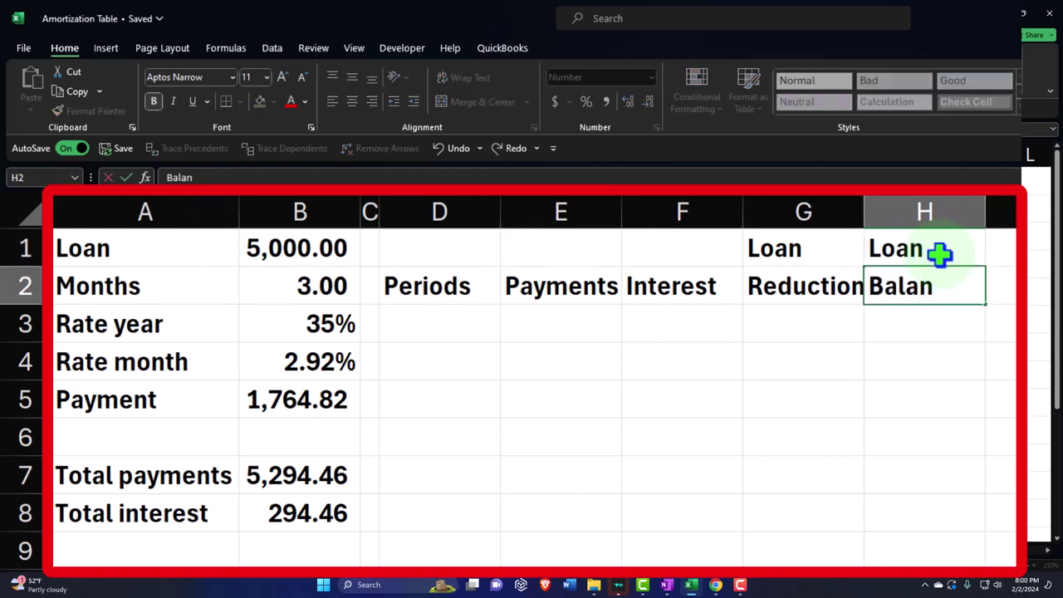
type("ce")
key("Return")
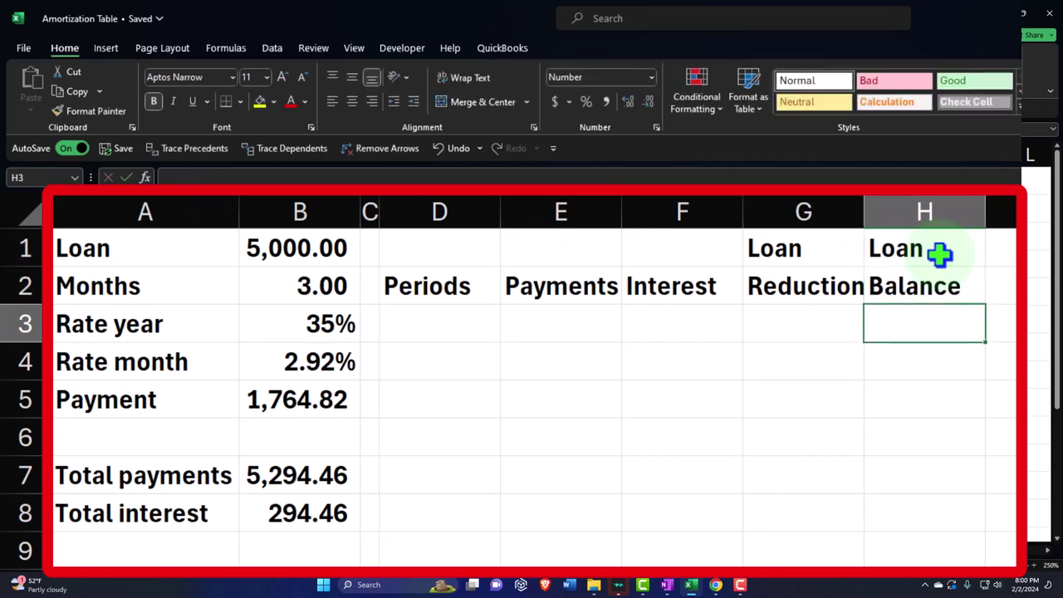
Format the table header D1:H2 with centered text, a black fill and a white font
left_click(754, 353)
mouse_move(449, 255)
left_mouse_down()
mouse_move(637, 273)
mouse_move(904, 278)
left_mouse_up()
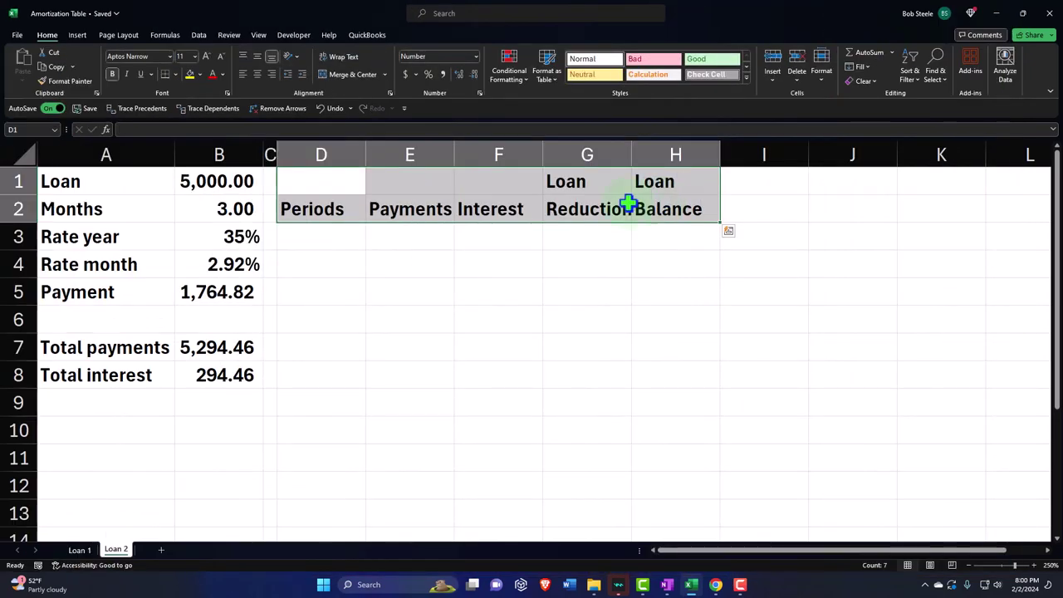
left_click(257, 74)
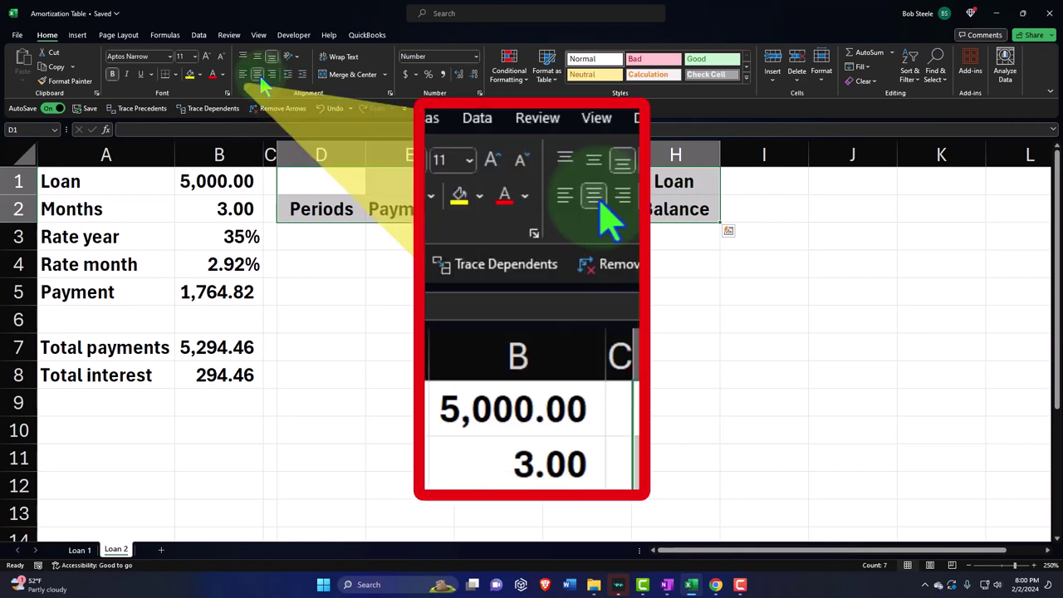
left_click(199, 74)
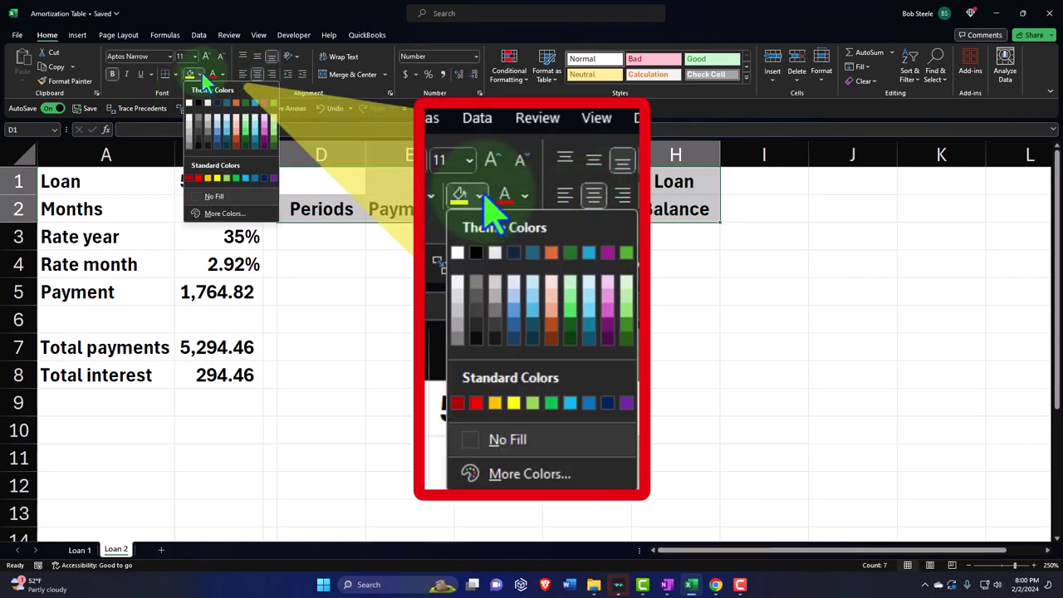
left_click(200, 102)
left_click(222, 75)
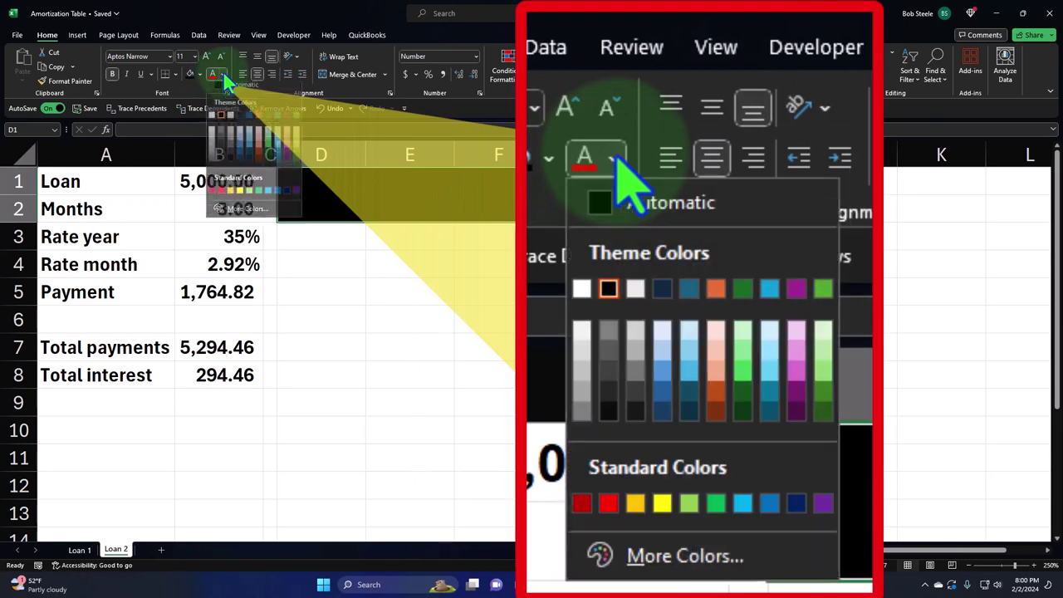
left_click(211, 119)
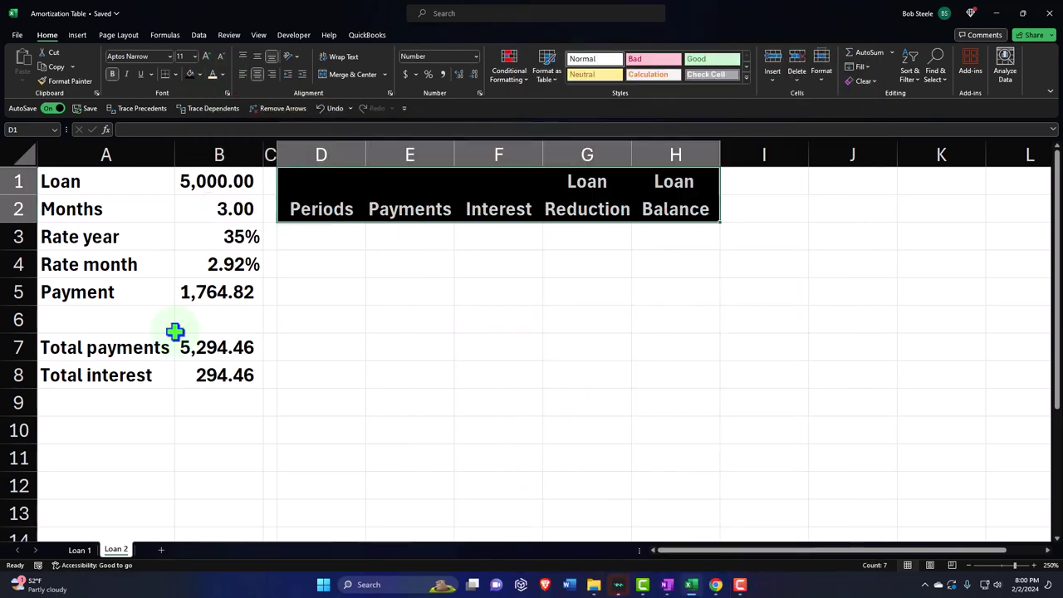
Apply all borders to the loan data and totals in A1:B8
left_click(178, 324)
left_click_drag(124, 183, 231, 384)
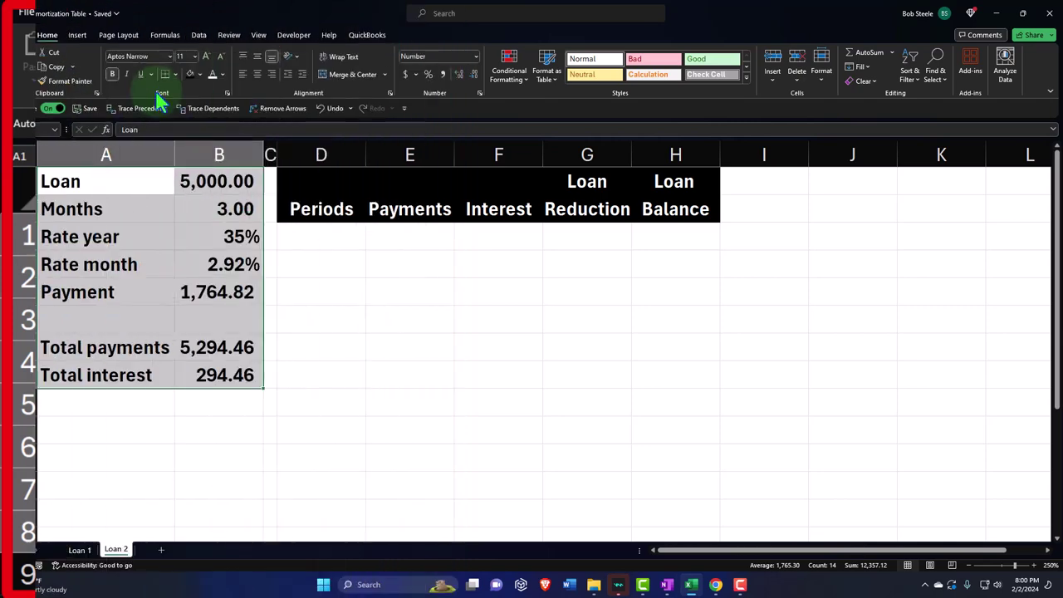
left_click(176, 74)
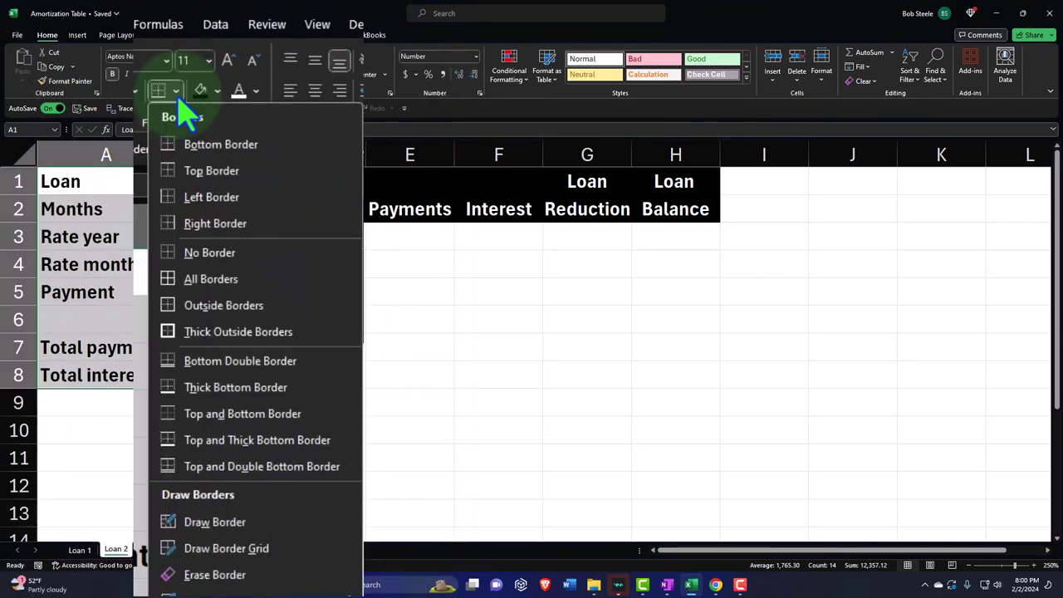
left_click(211, 279)
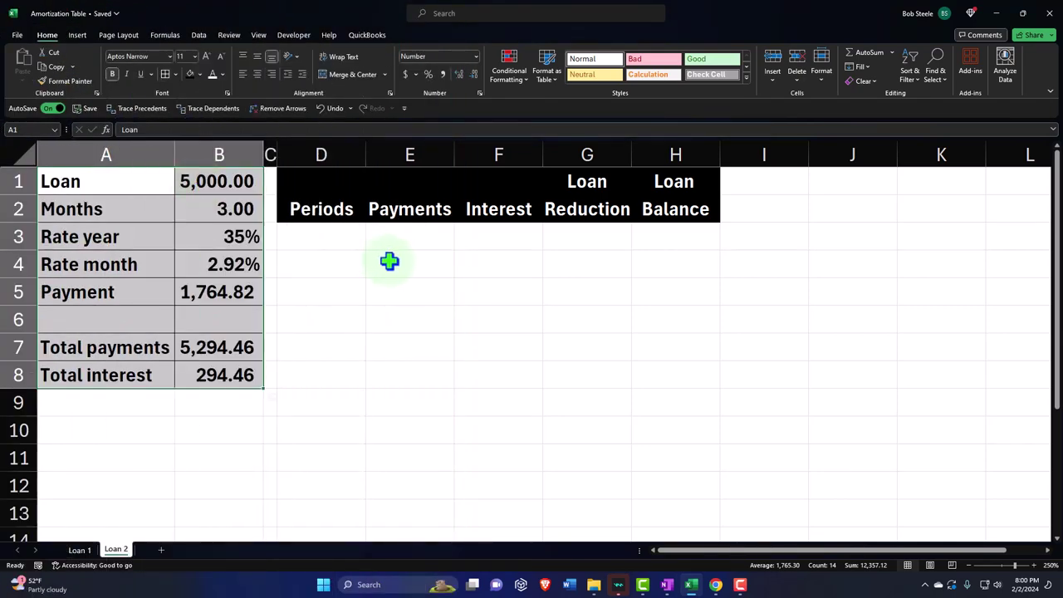
Set the number format of the whole Periods column D to Short Date
left_click(333, 240)
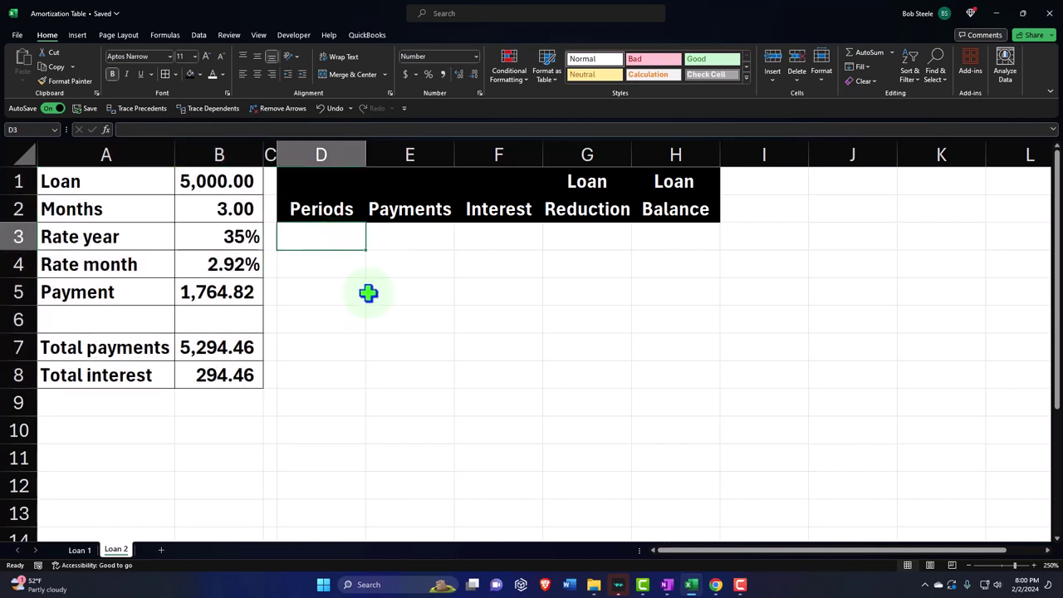
left_click(321, 152)
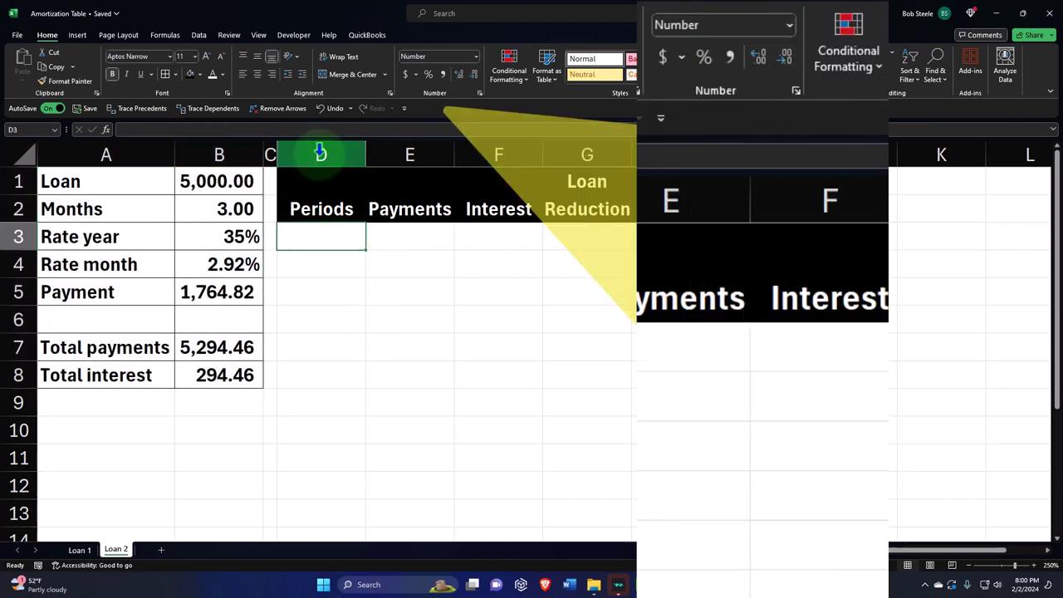
left_click(477, 58)
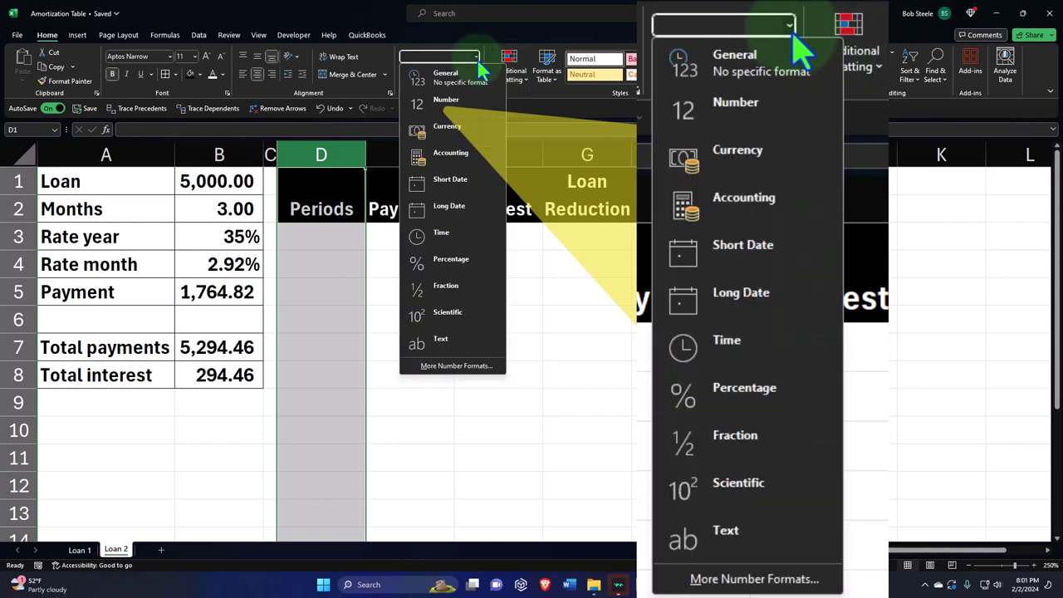
left_click(459, 177)
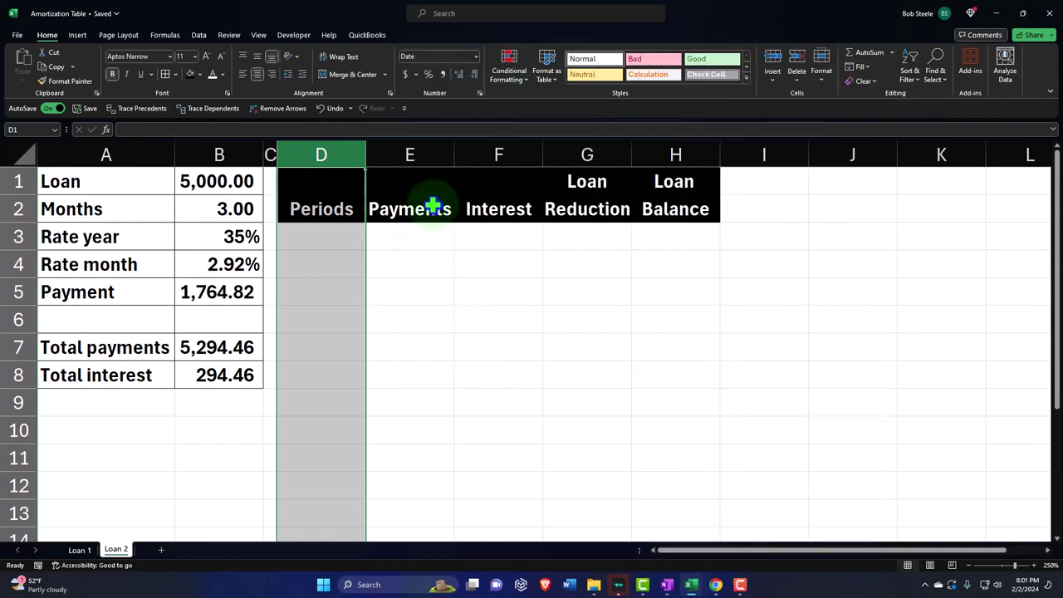
Enter the loan start date 02/15/2024 in cell D3 of the Periods column
left_click(344, 237)
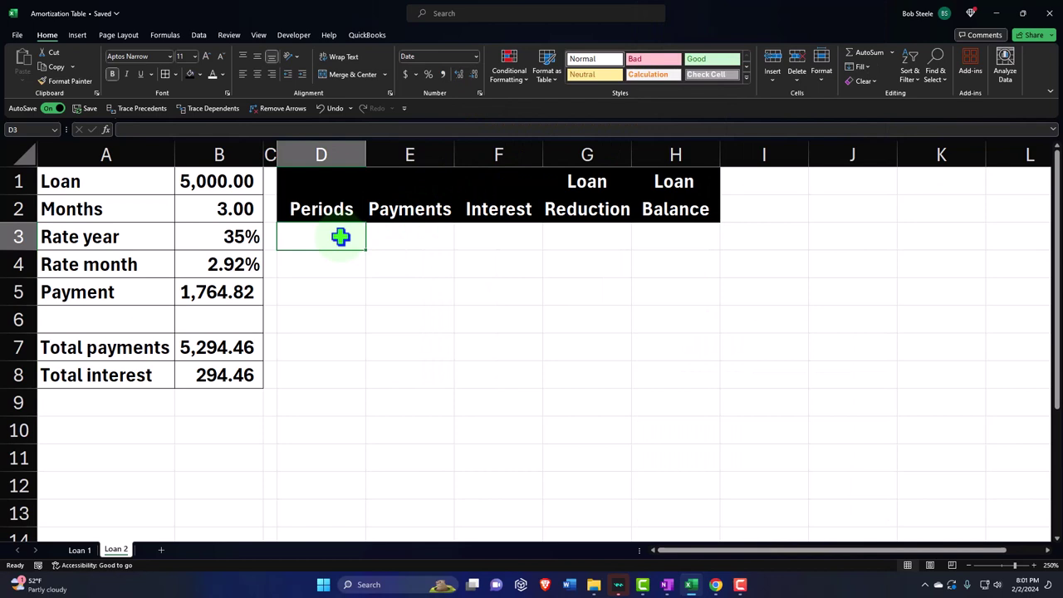
type("02/15")
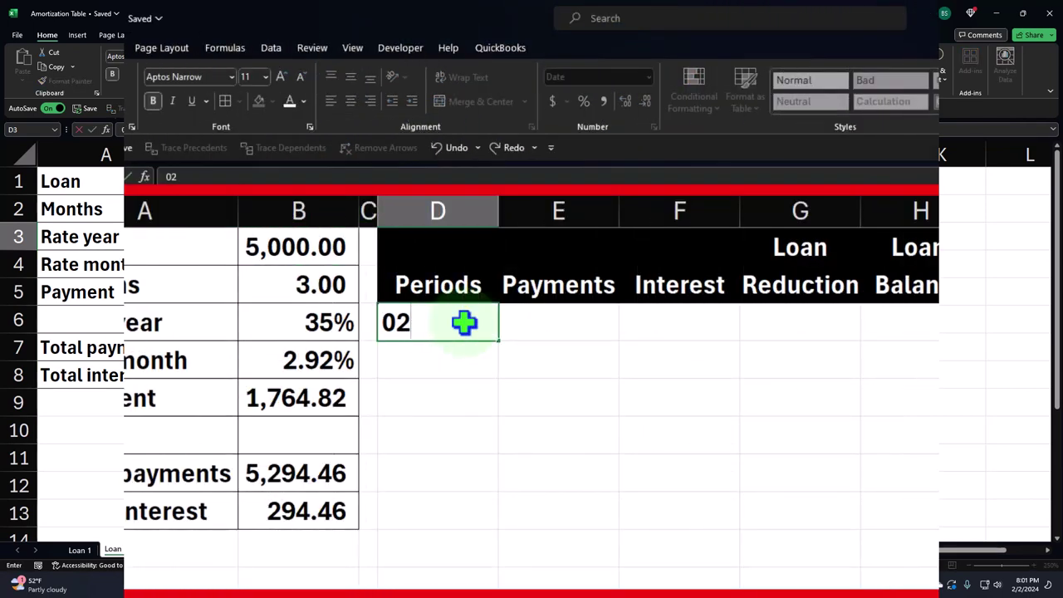
type("/2")
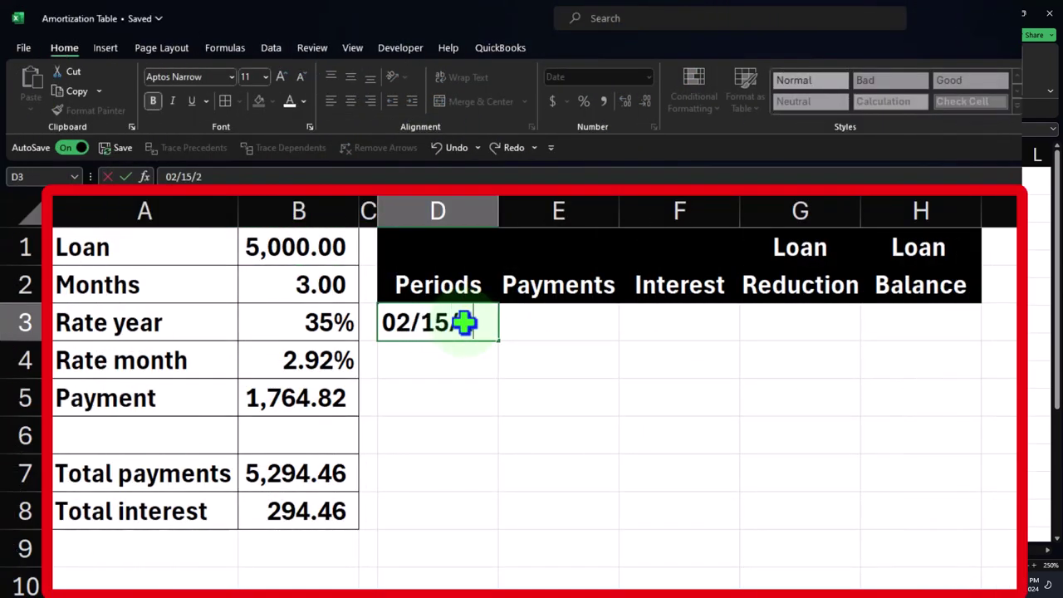
type("024")
key("Return")
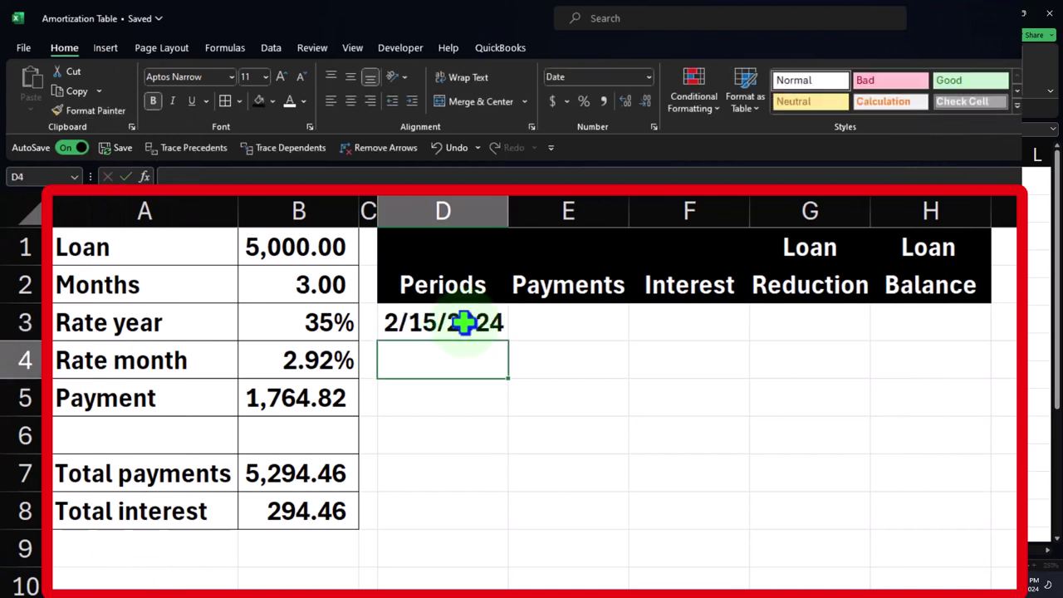
Enter the first payment date 03/15/24 in cell D4 of the Periods column
type("02/")
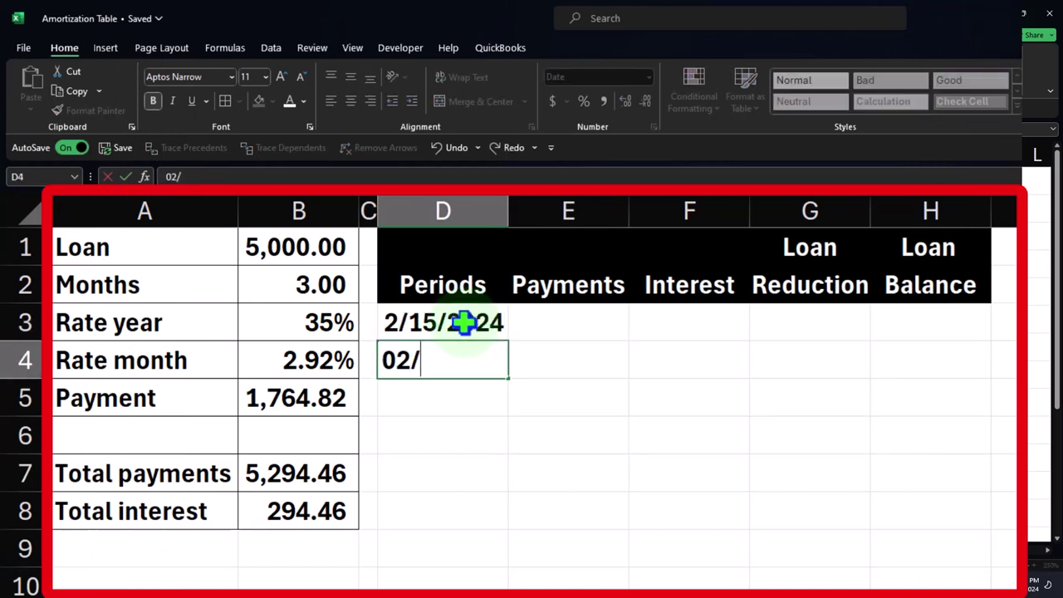
type("15/2")
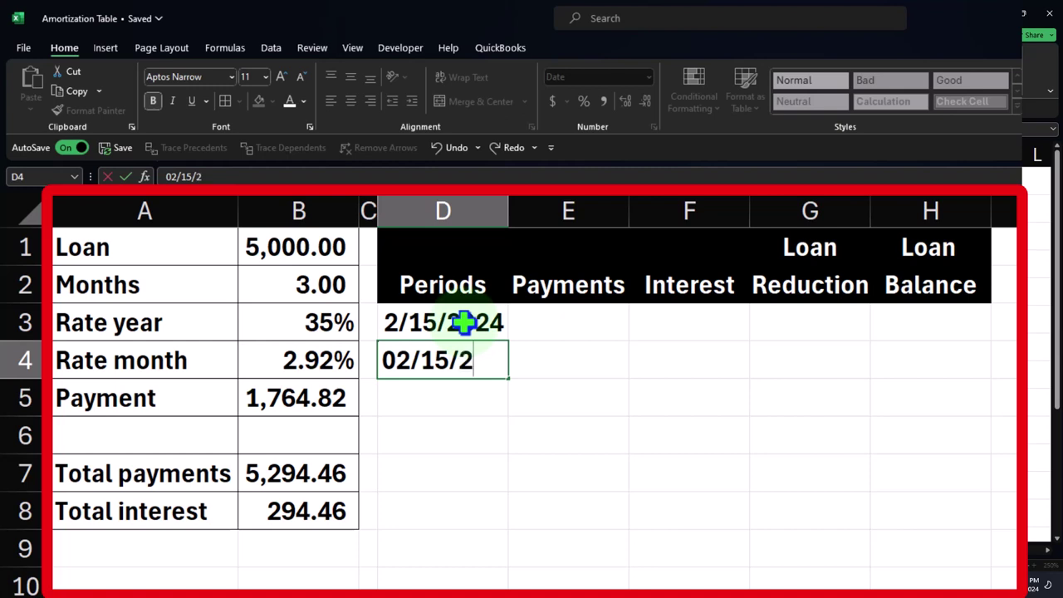
key("BackSpace")
key("BackSpace")
key("BackSpace")
key("BackSpace")
key("BackSpace")
key("BackSpace")
type("3/")
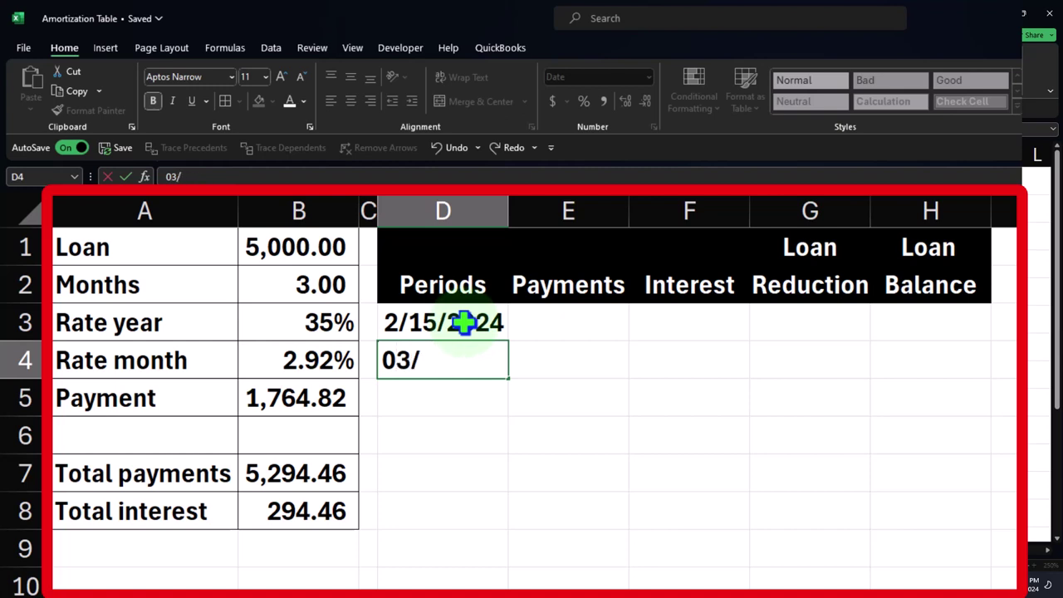
type("15/2024")
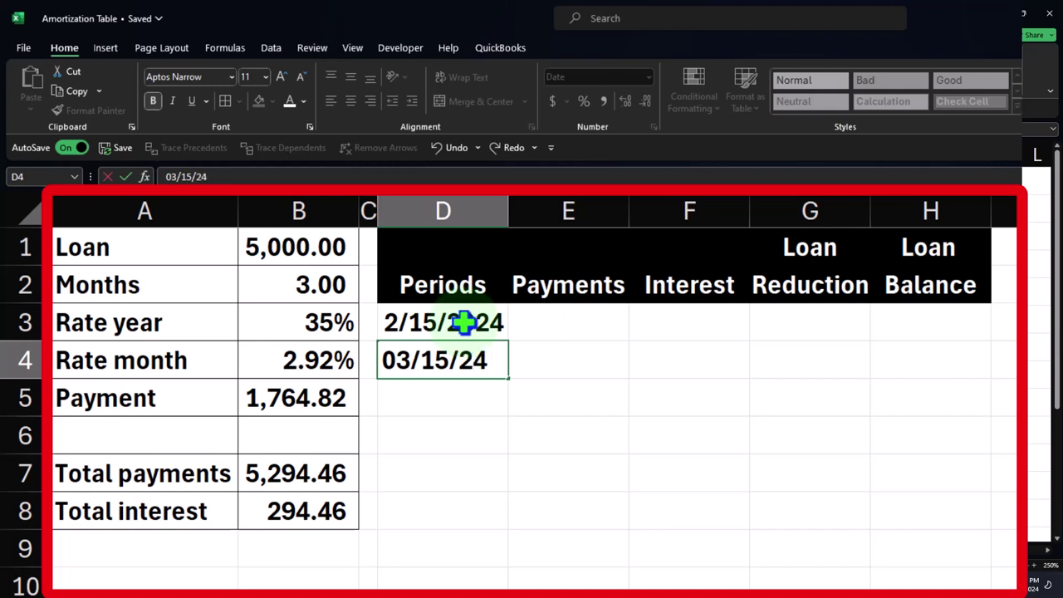
key("Return")
Enter 04/15/24 in D5 and extend the monthly date series from D3:D5 down to D6
type("04")
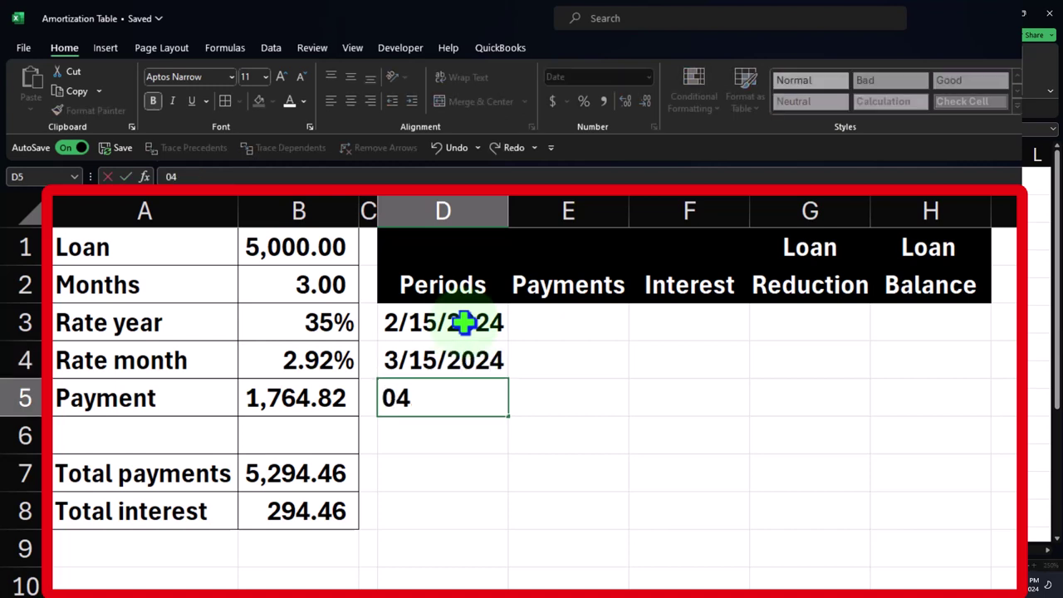
type("/15/24")
key("Return")
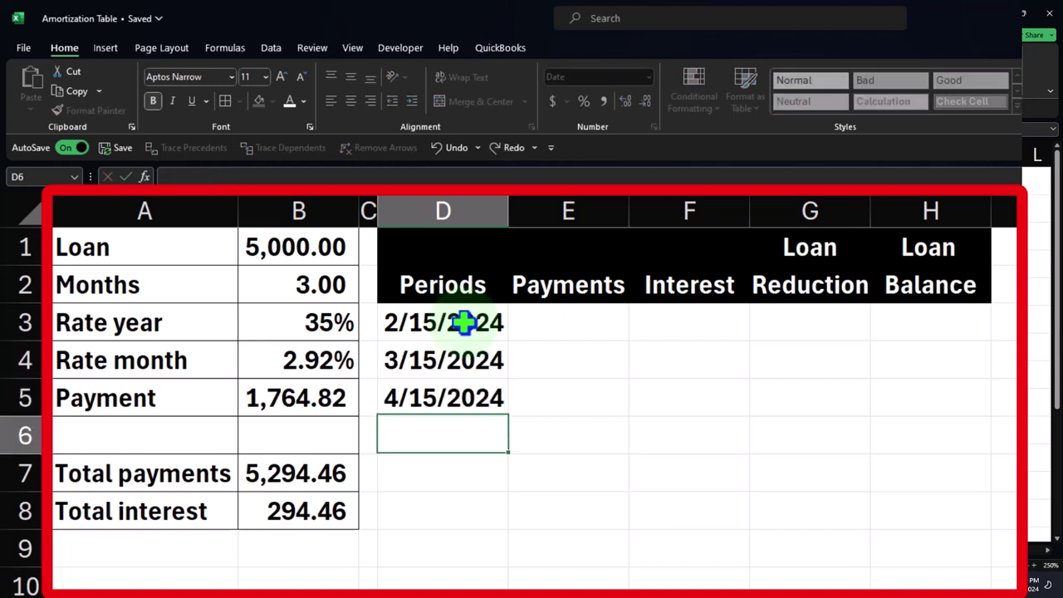
left_click_drag(463, 322, 487, 399)
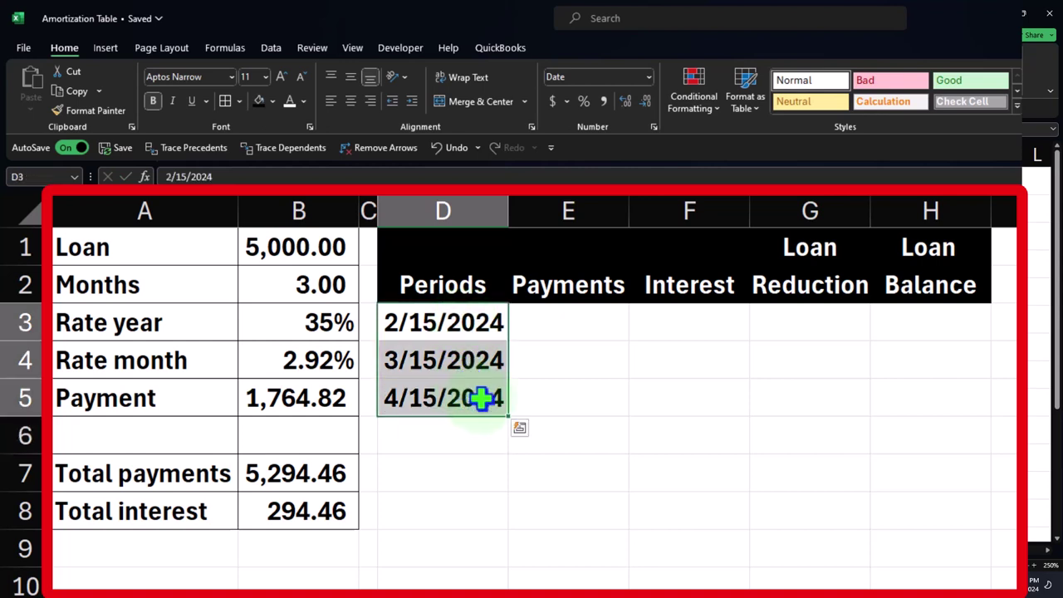
left_click_drag(507, 434, 505, 437)
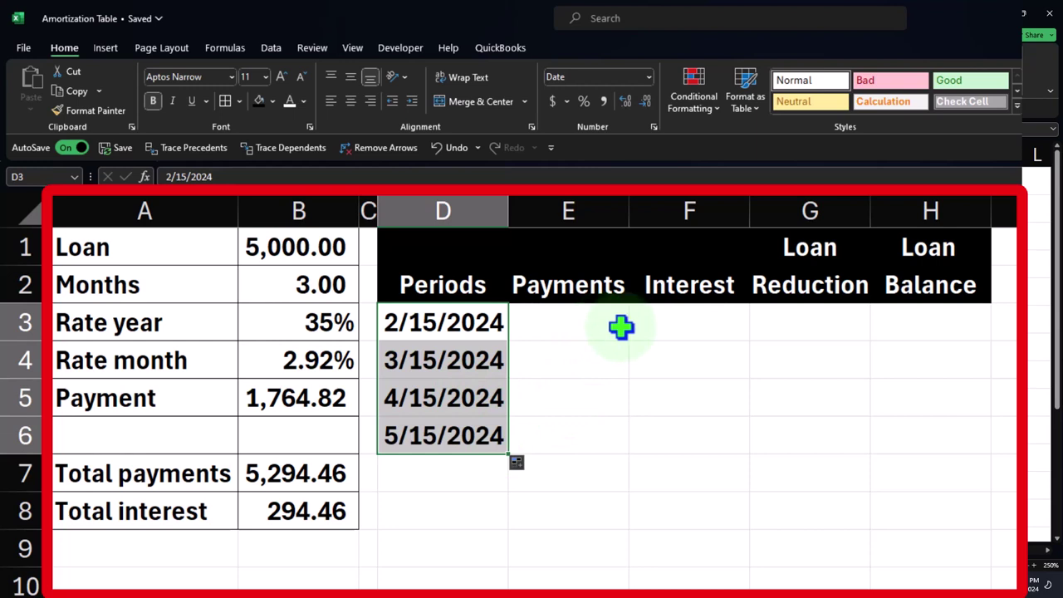
Link the opening Loan Balance in H3 to the loan amount with the formula =B1
left_click(952, 327)
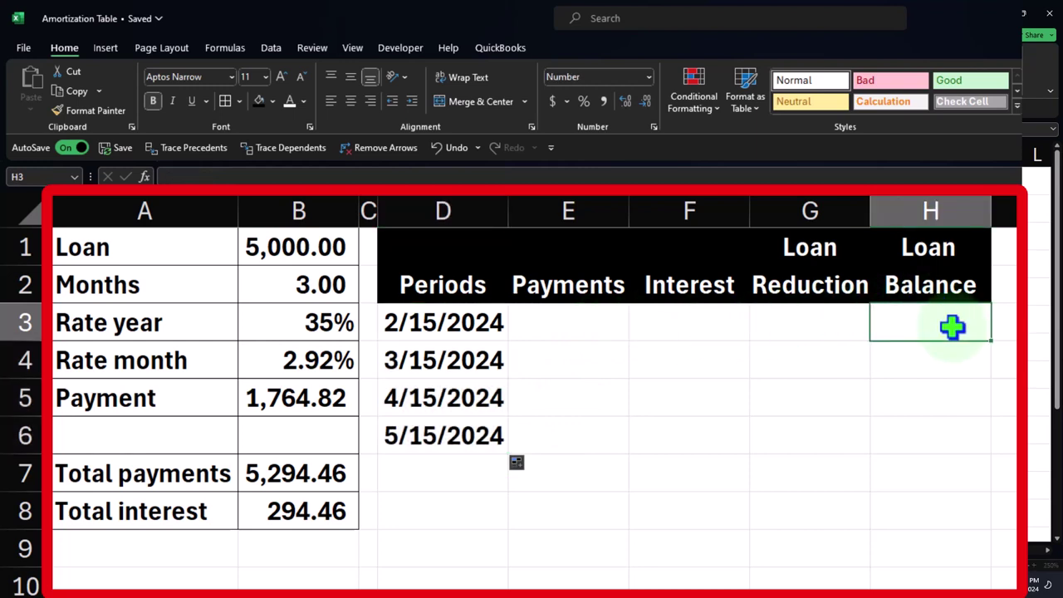
type("=")
key("Left")
key("Left")
key("Left")
key("Left")
key("Left")
key("Left")
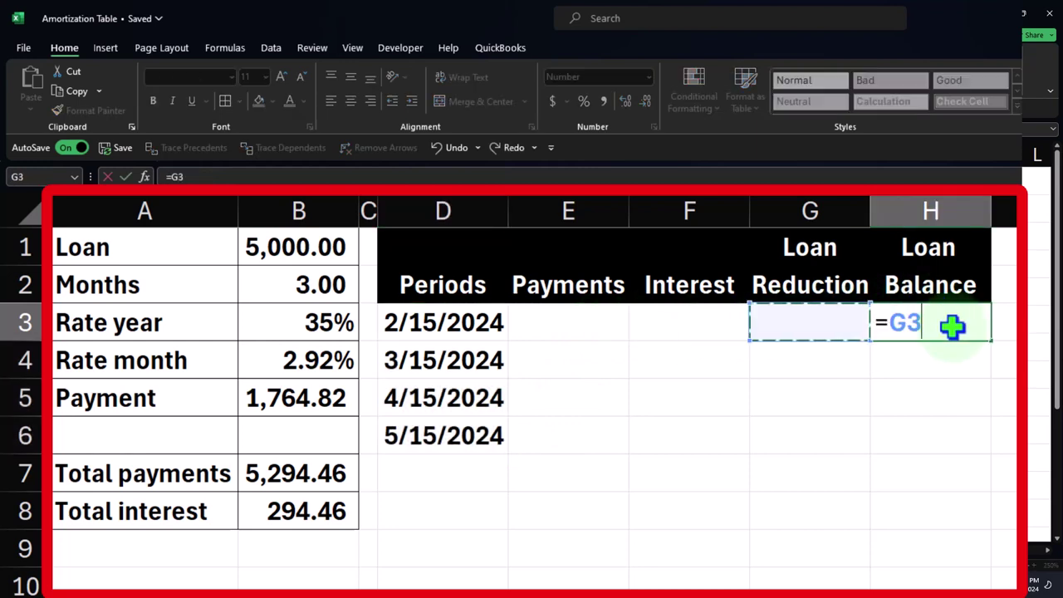
key("Up")
key("Up")
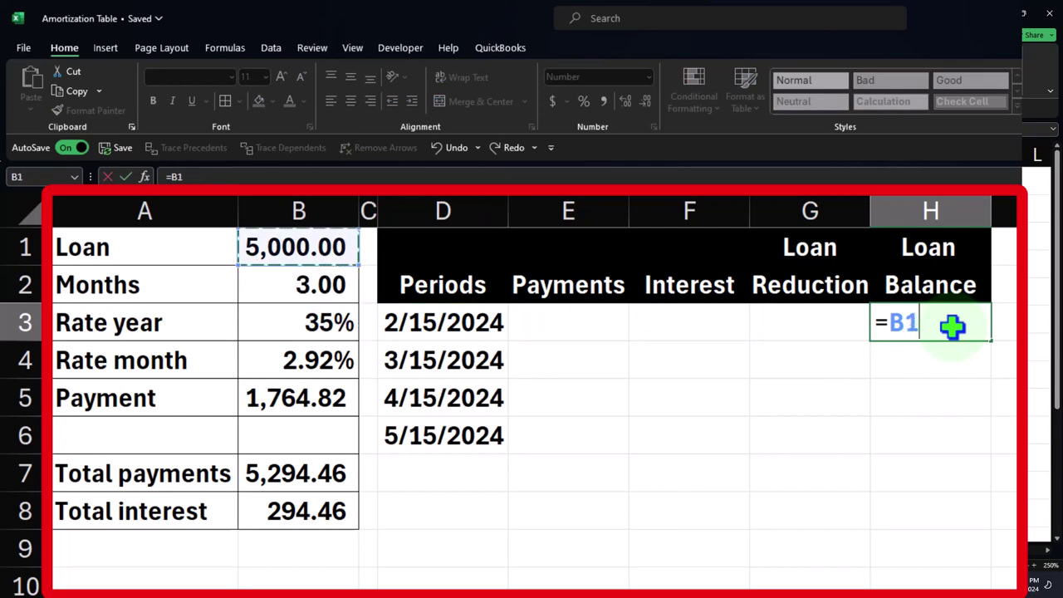
key("Return")
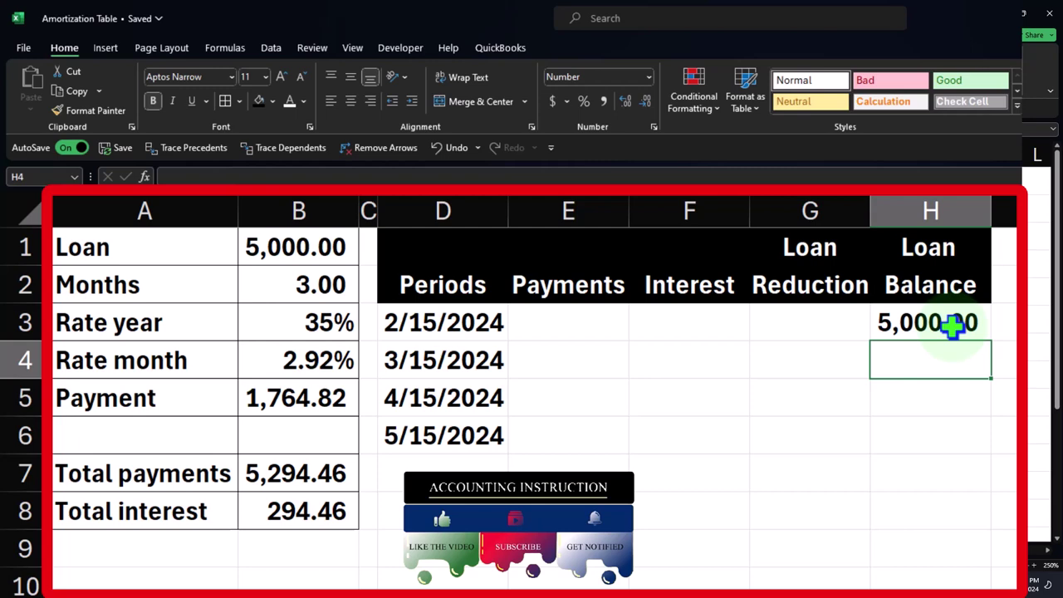
Enter the payment formula =$B$5 in cell E4, with an absolute reference to the calculated payment
key("Left")
key("Left")
key("Left")
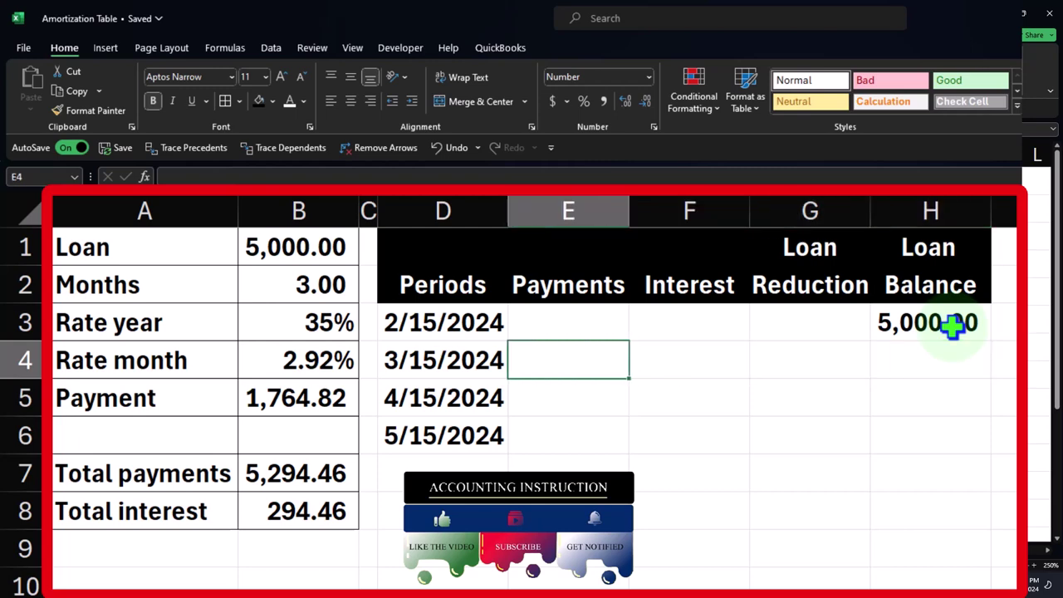
type("=")
key("Left")
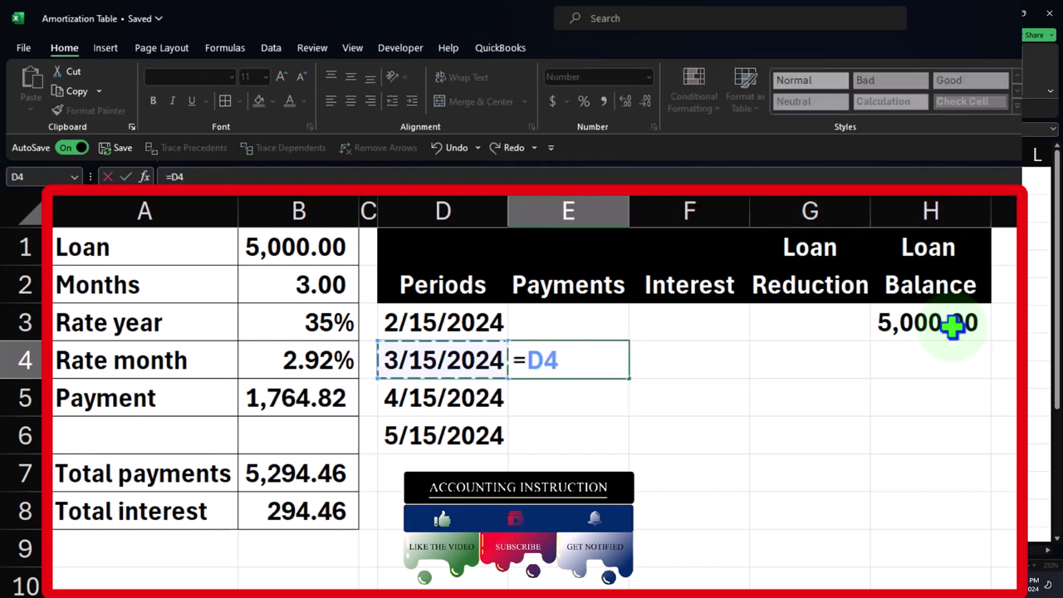
key("Left")
key("Left")
key("Down")
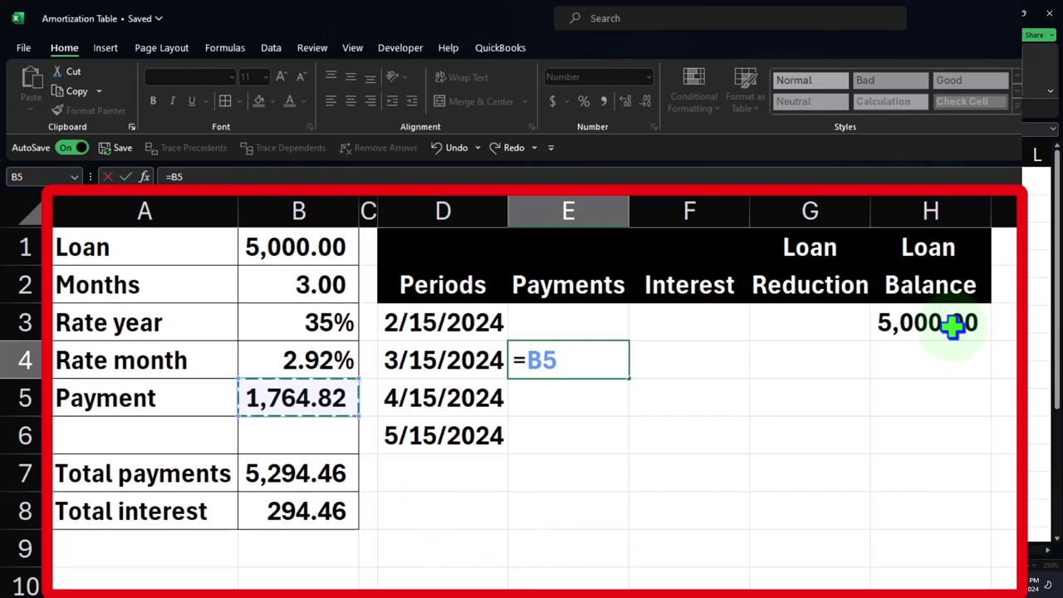
key("F4")
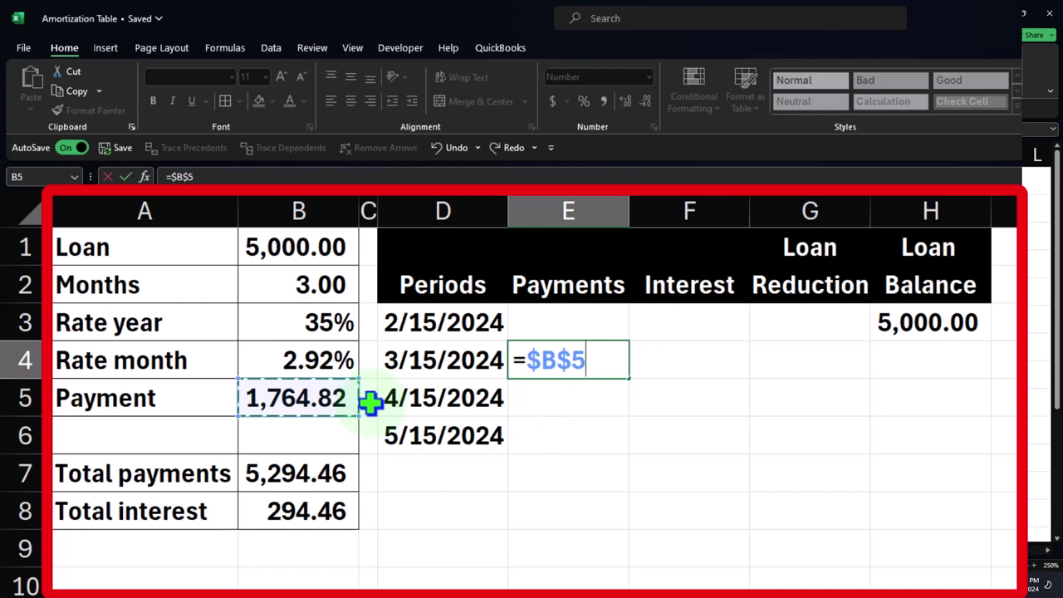
key("Return")
Fill the payment formula from E4 down through E6 and check the copied formula in E5
left_click(612, 361)
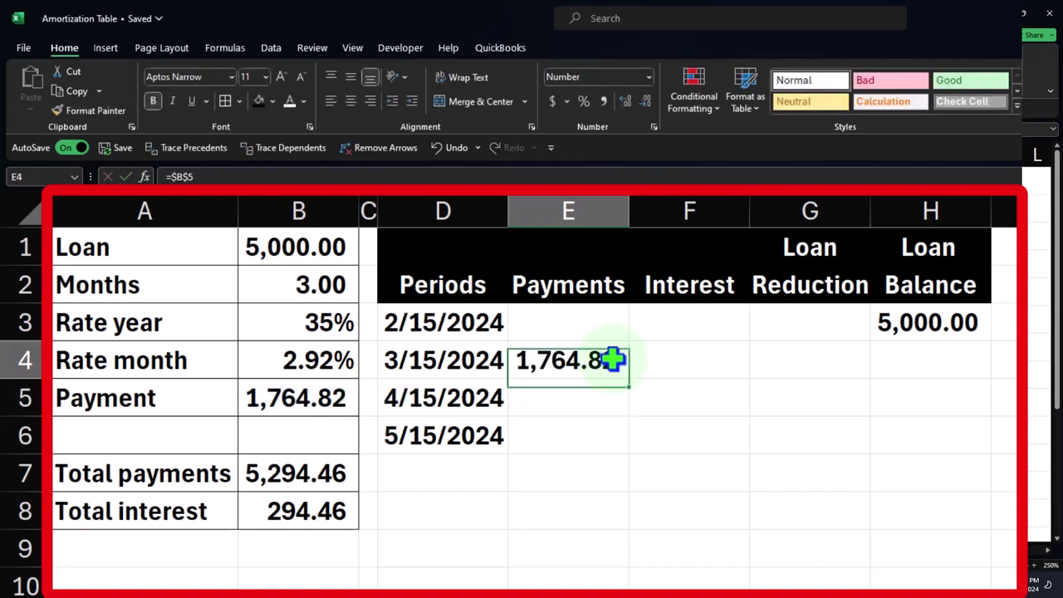
left_click_drag(633, 405, 623, 439)
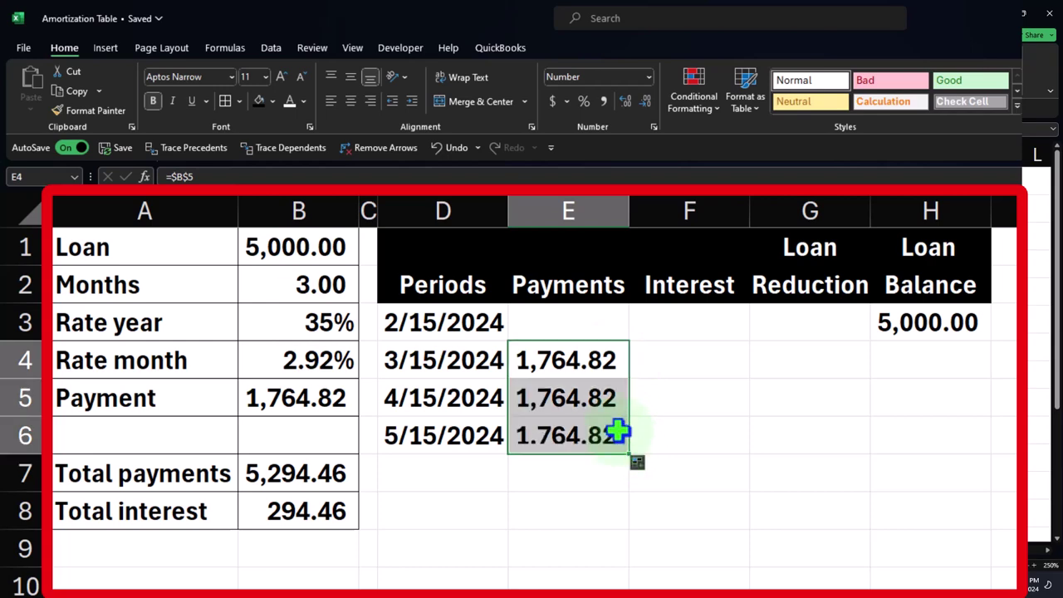
double_click(598, 397)
key("Return")
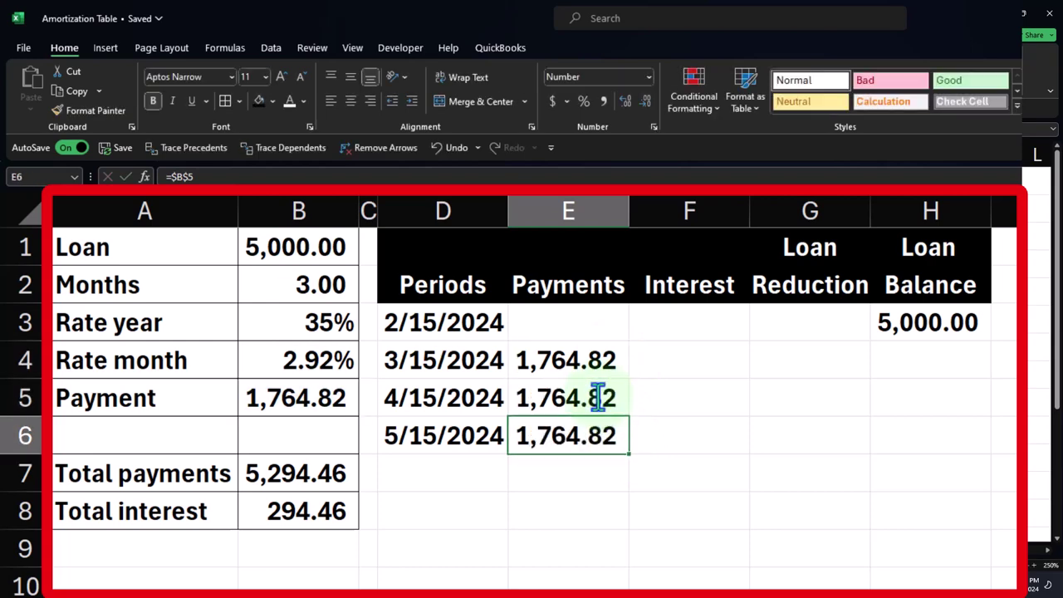
Calculate the first month's interest in F4 with the formula =H3*B4, loan balance times monthly rate
left_click(672, 363)
type("=")
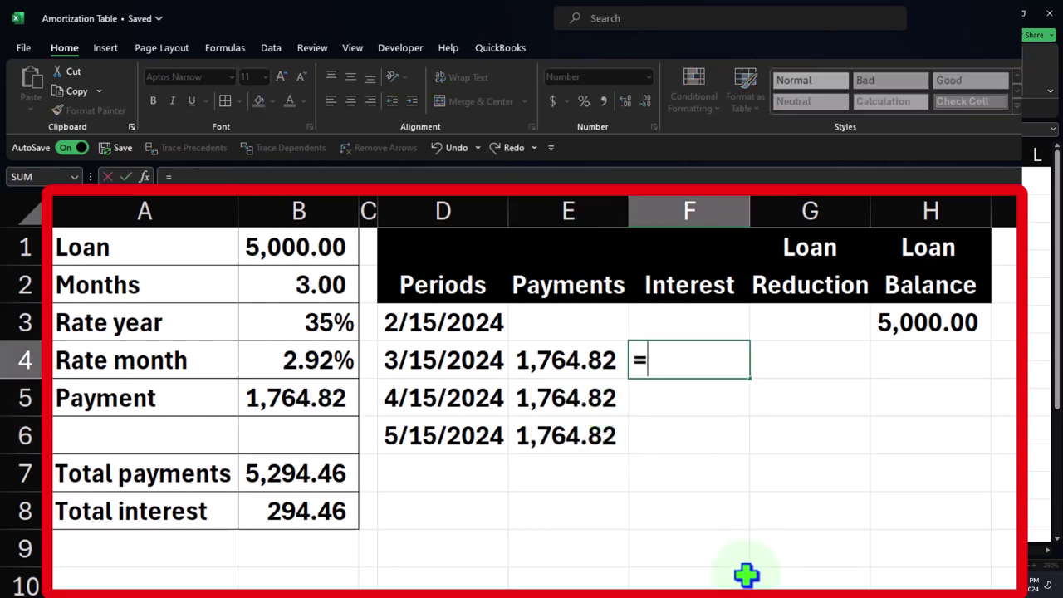
key("Right")
key("Right")
key("Up")
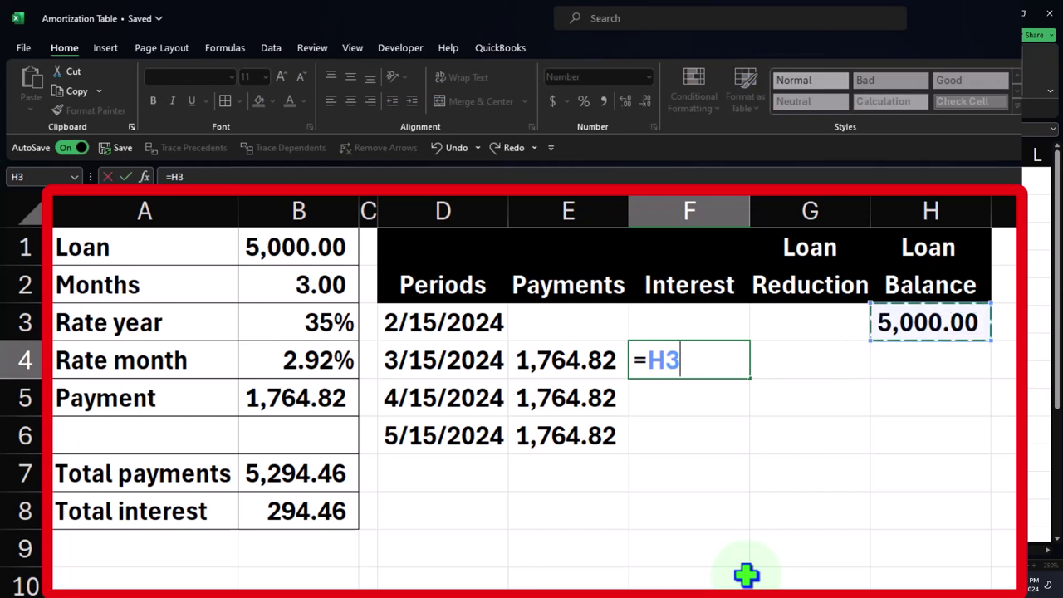
type("*")
key("Left")
key("Left")
key("Left")
key("Left")
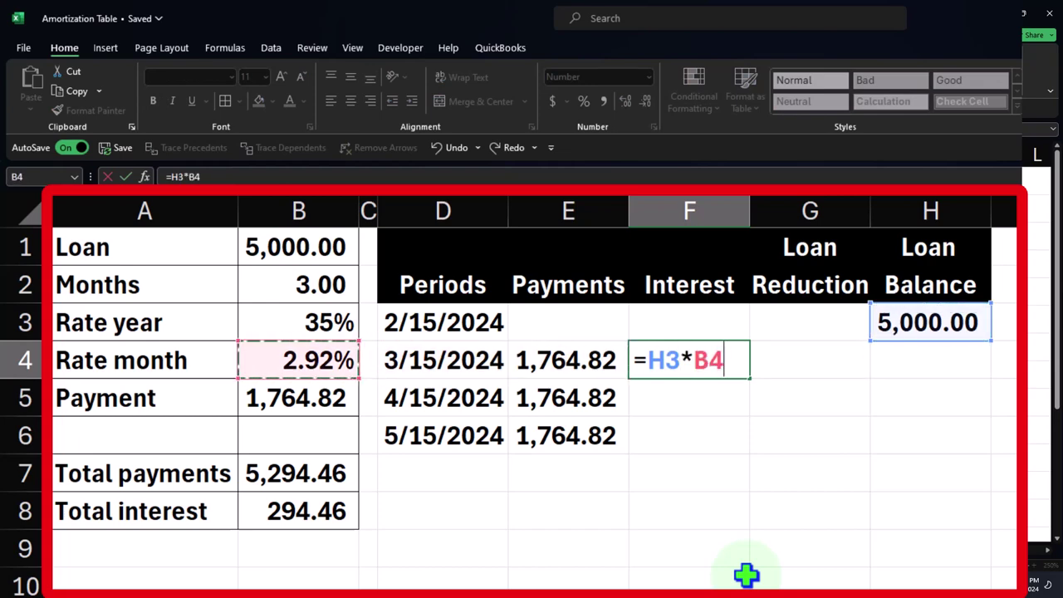
key("Up")
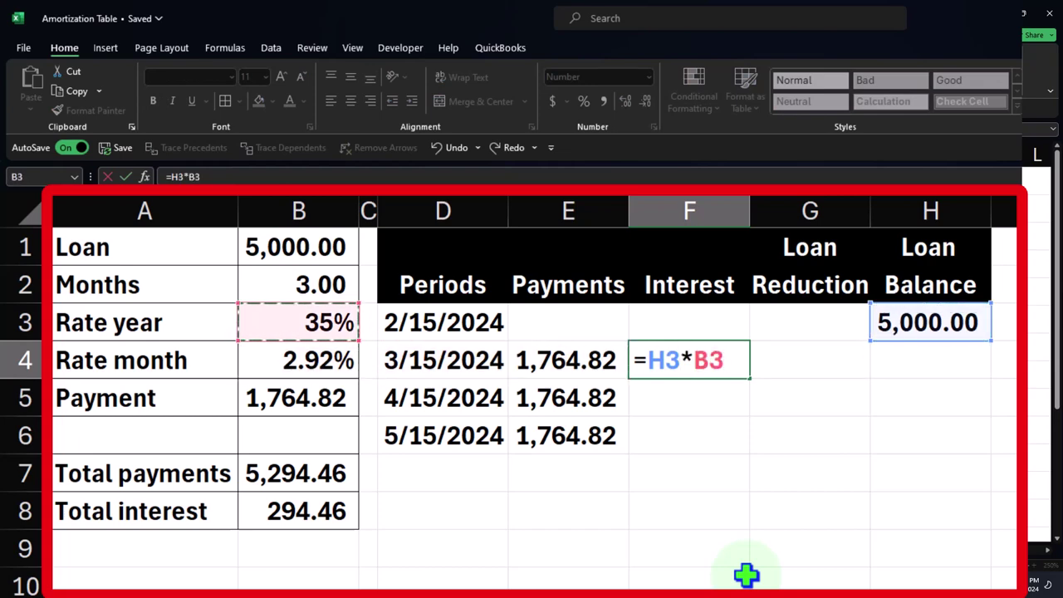
key("Down")
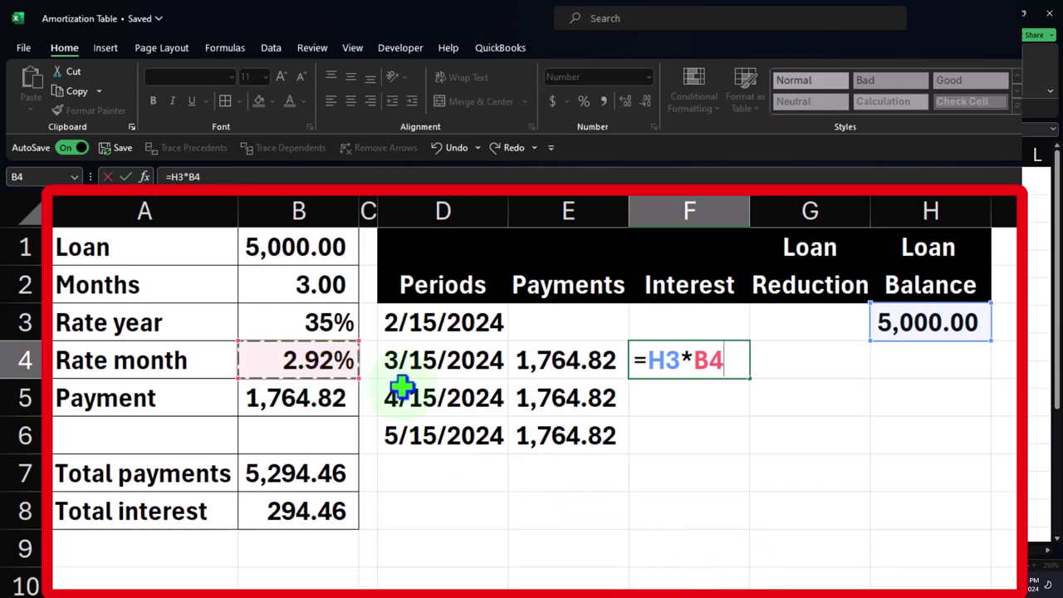
key("Return")
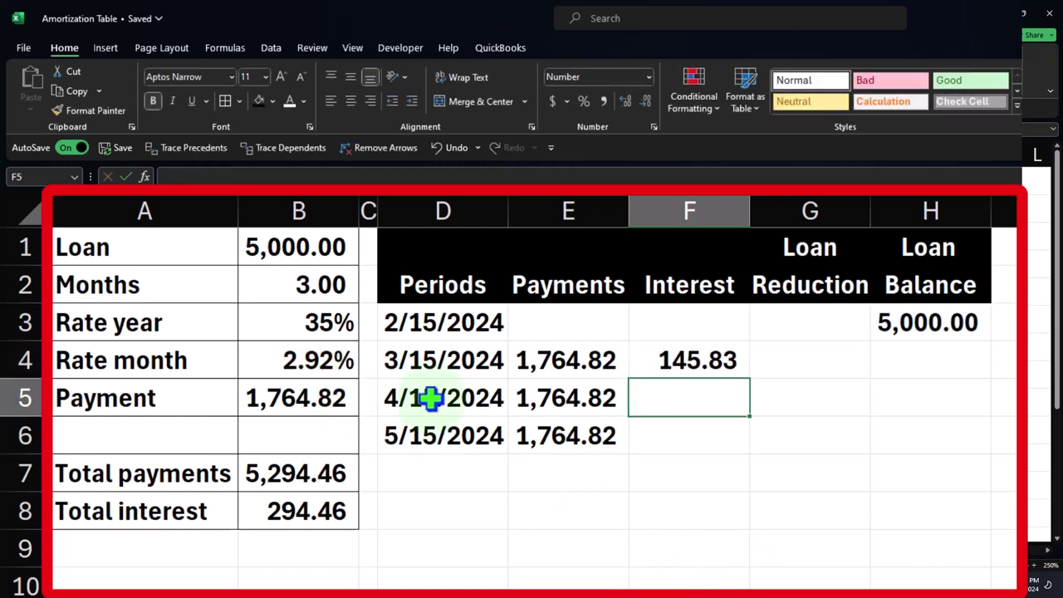
Calculate the first Loan Reduction in G4 as payment minus interest with the formula =E4-F4
left_click(819, 367)
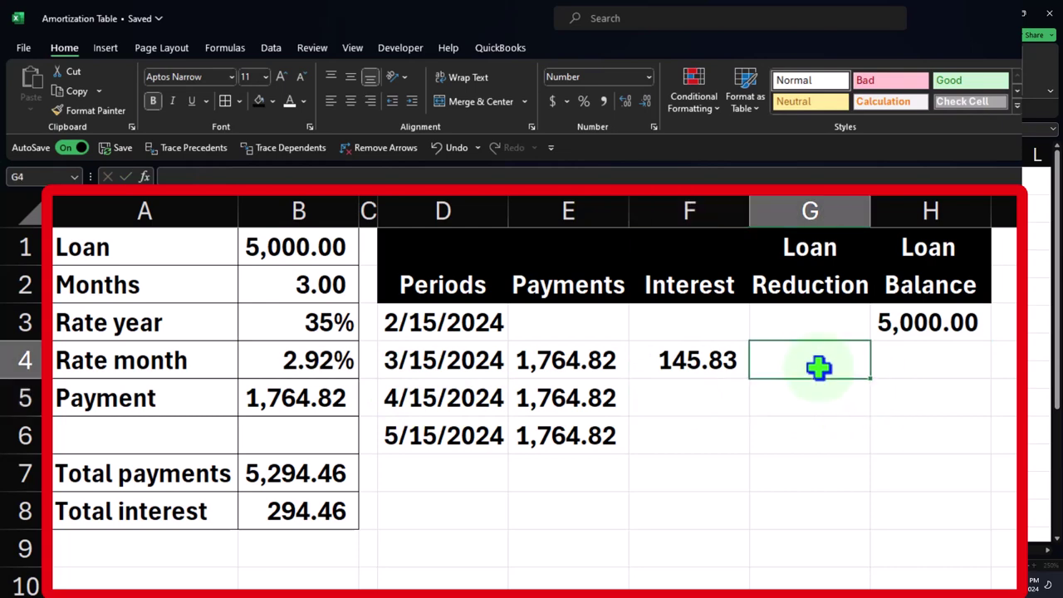
type("=")
key("Left")
key("Left")
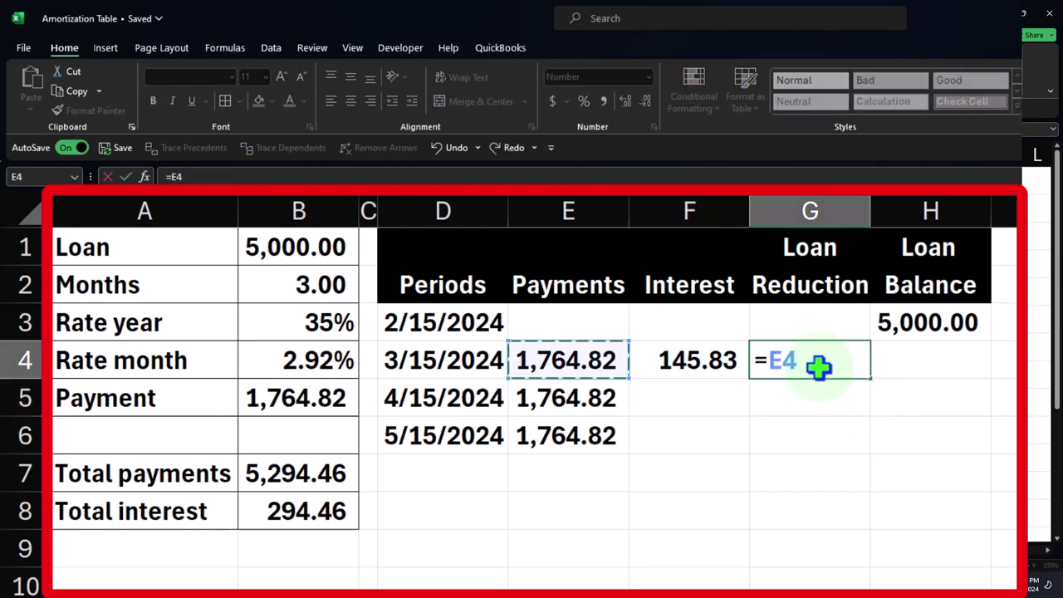
type("-")
key("Left")
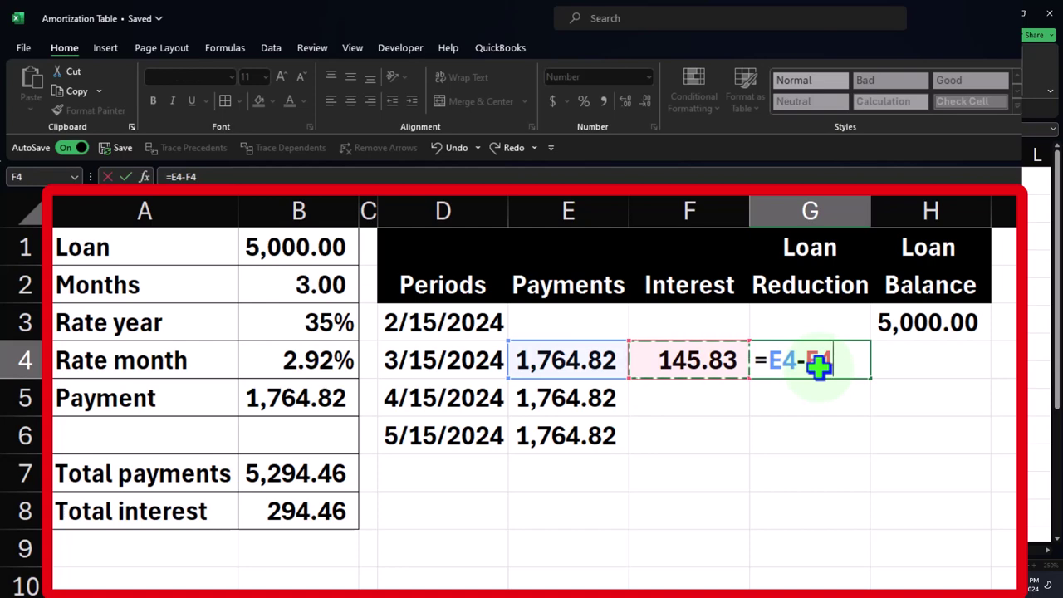
key("Return")
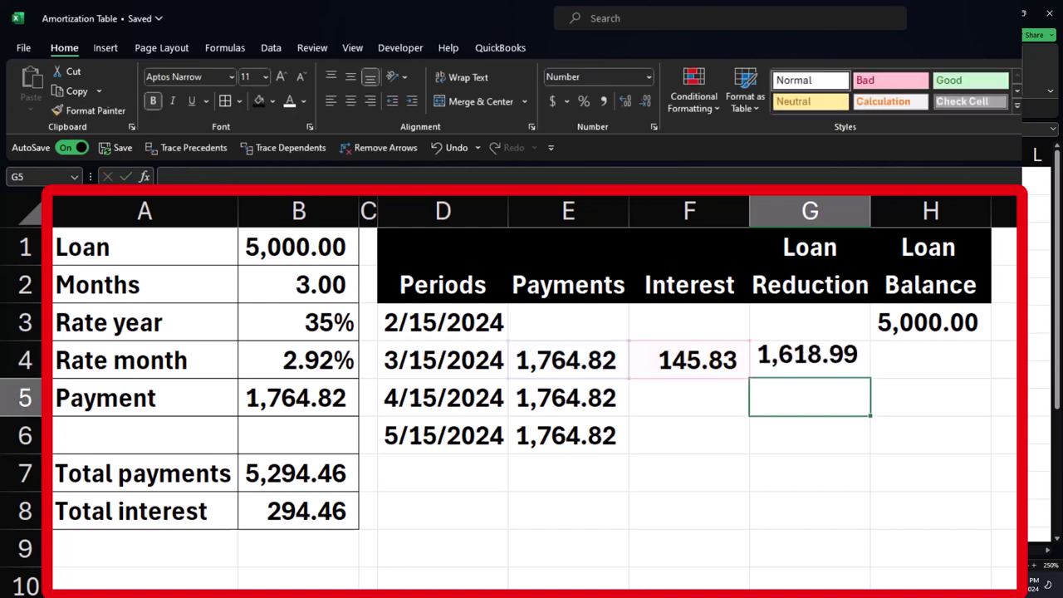
Calculate the first remaining Loan Balance in H4 as prior balance minus loan reduction with the formula =H3-G4
left_click(931, 360)
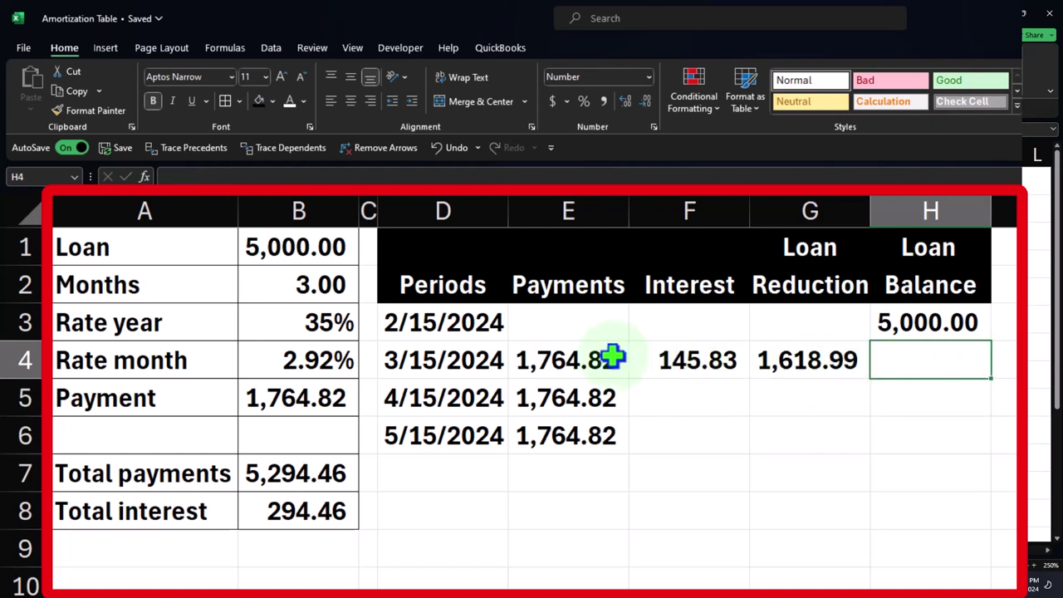
type("=")
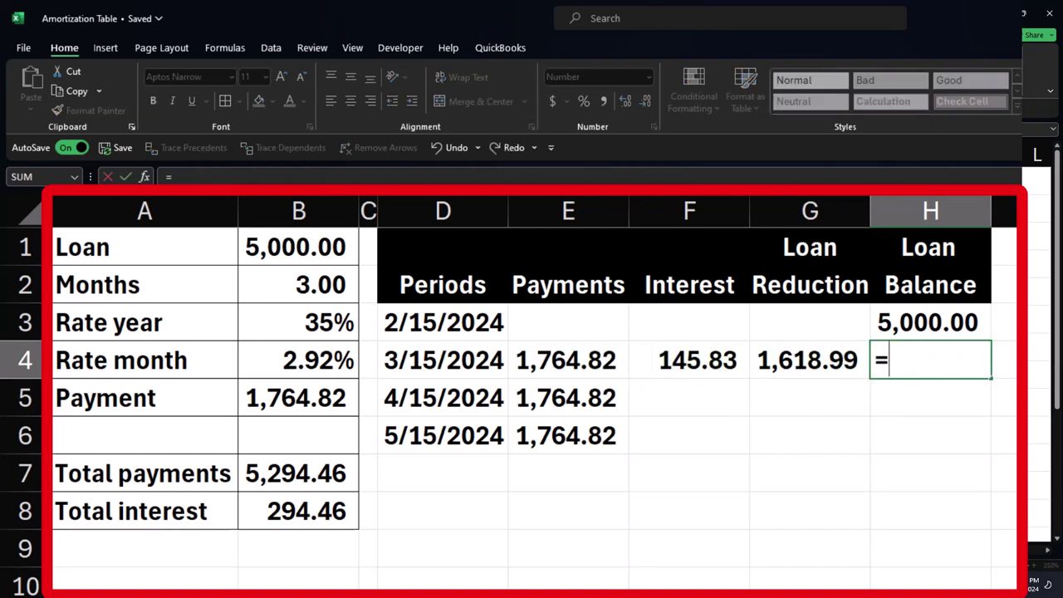
key("Up")
type("-")
key("Left")
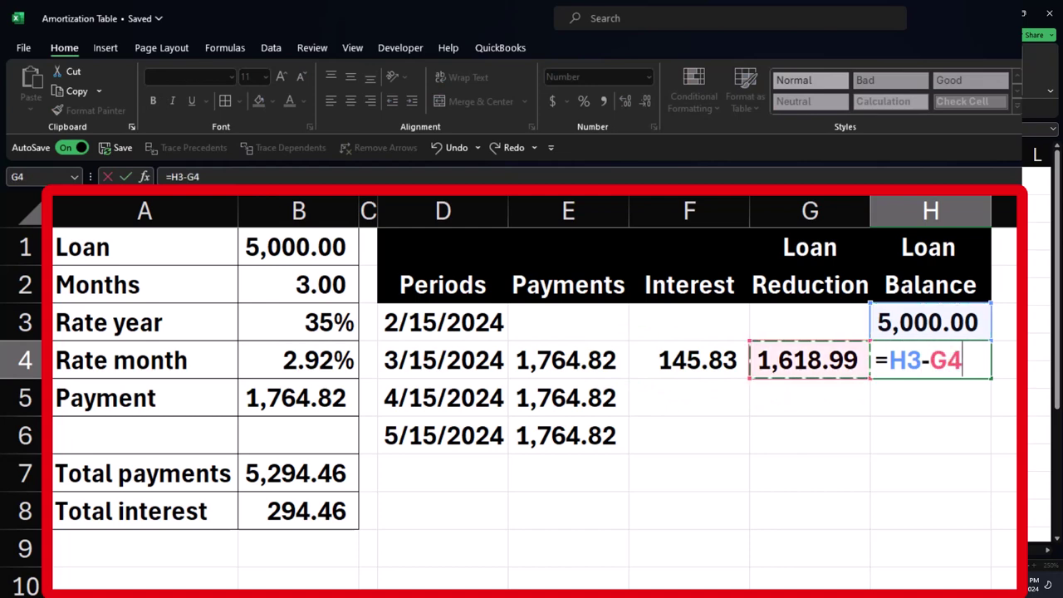
key("Return")
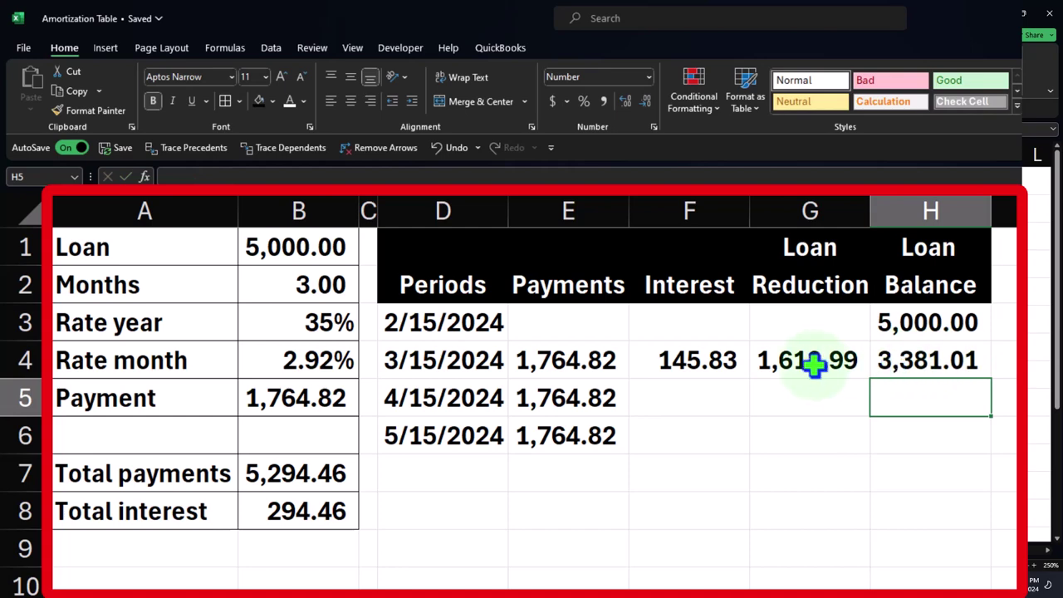
Make the monthly rate reference in F4's interest formula absolute, giving =H3*$B$4
left_click(710, 363)
key("F2")
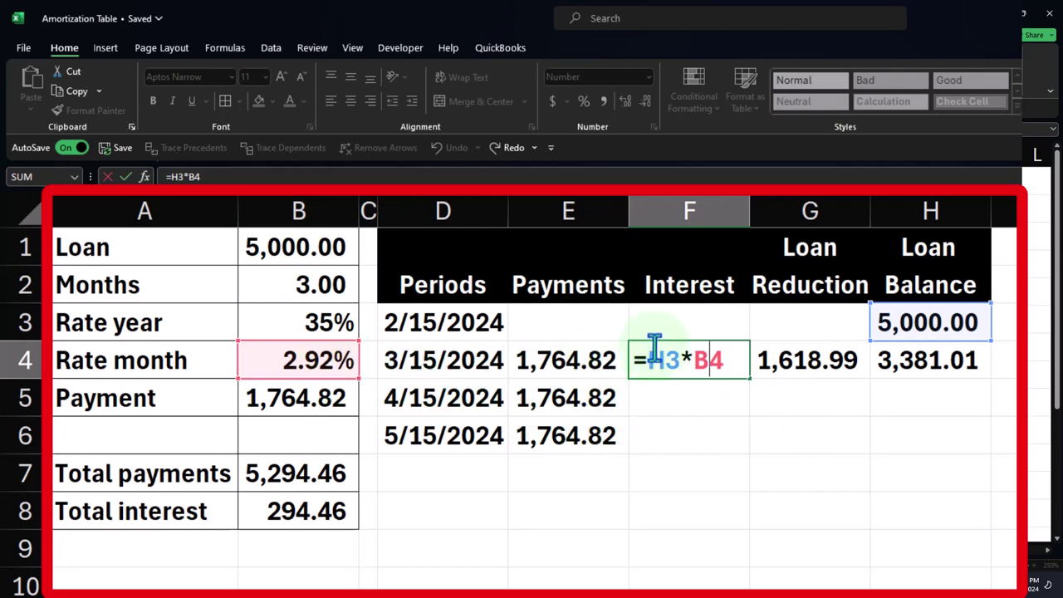
left_click(748, 362)
key("F4")
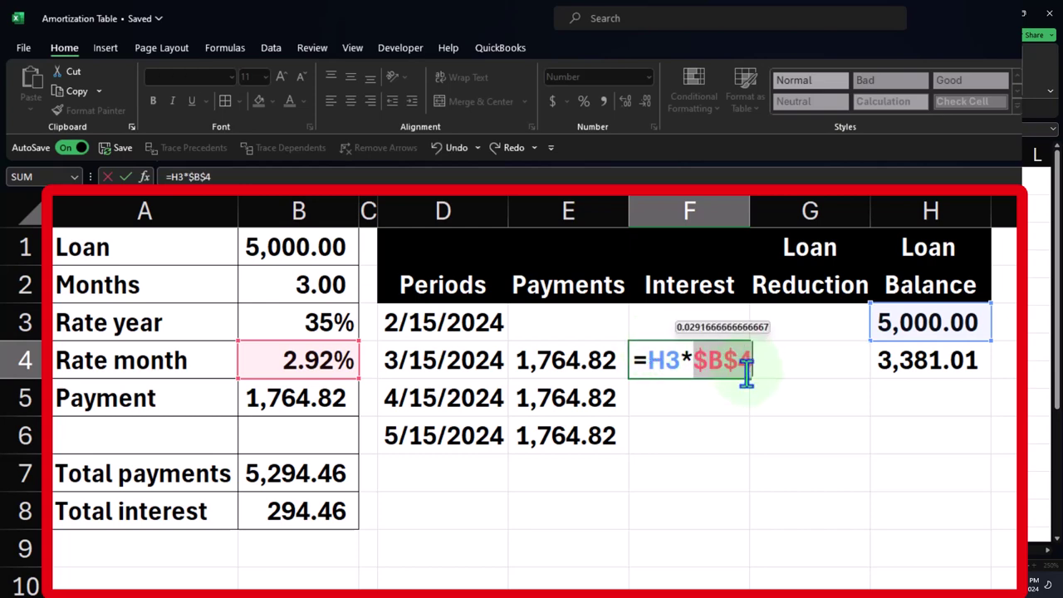
key("Return")
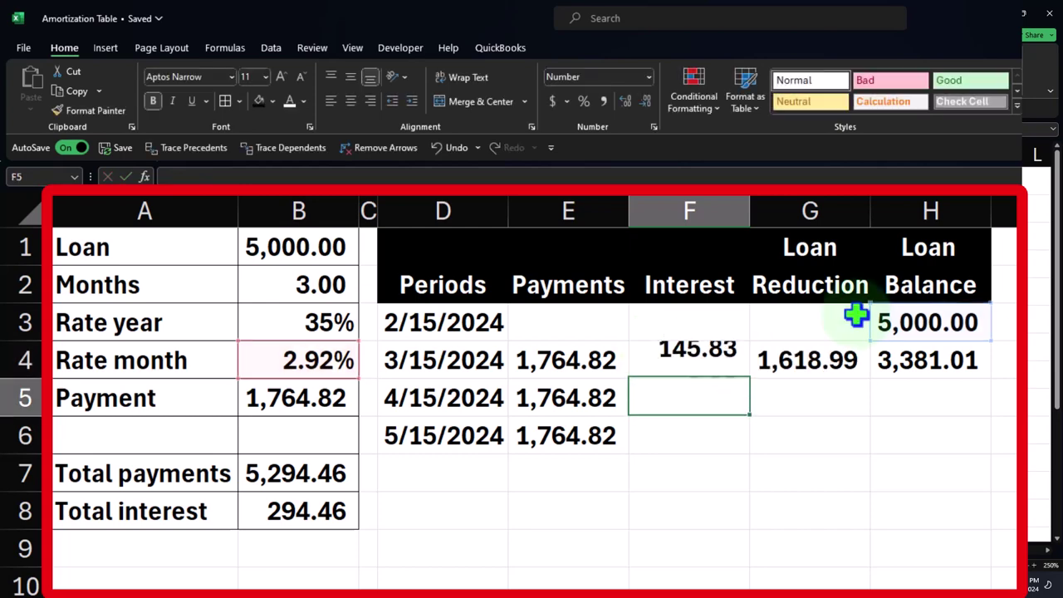
Fill the F4:H4 formulas down through row 6 and apply borders to the amortization table range D3:H6
left_click_drag(712, 361, 995, 383)
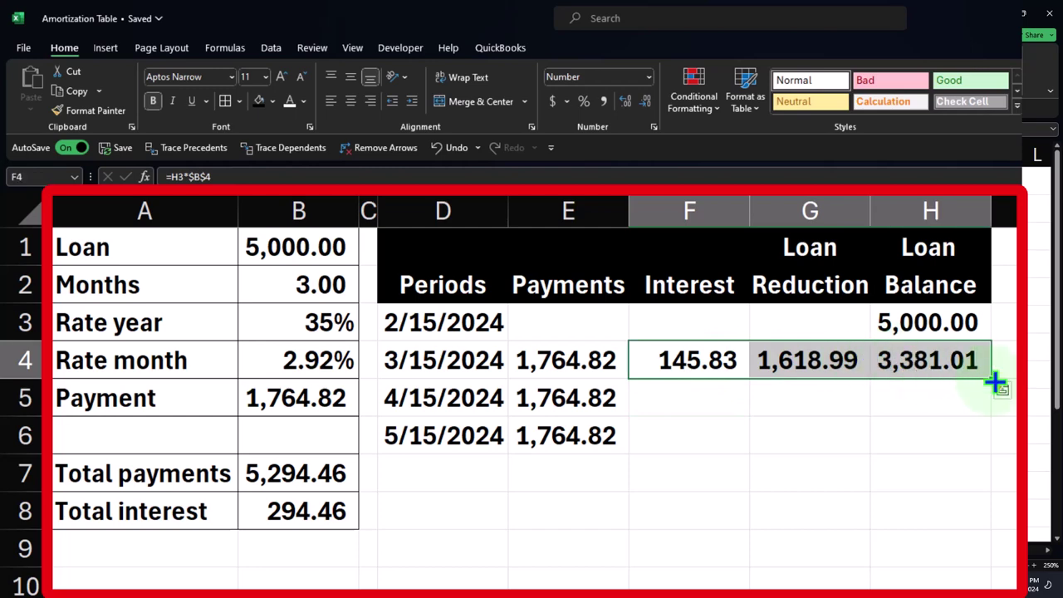
double_click(995, 382)
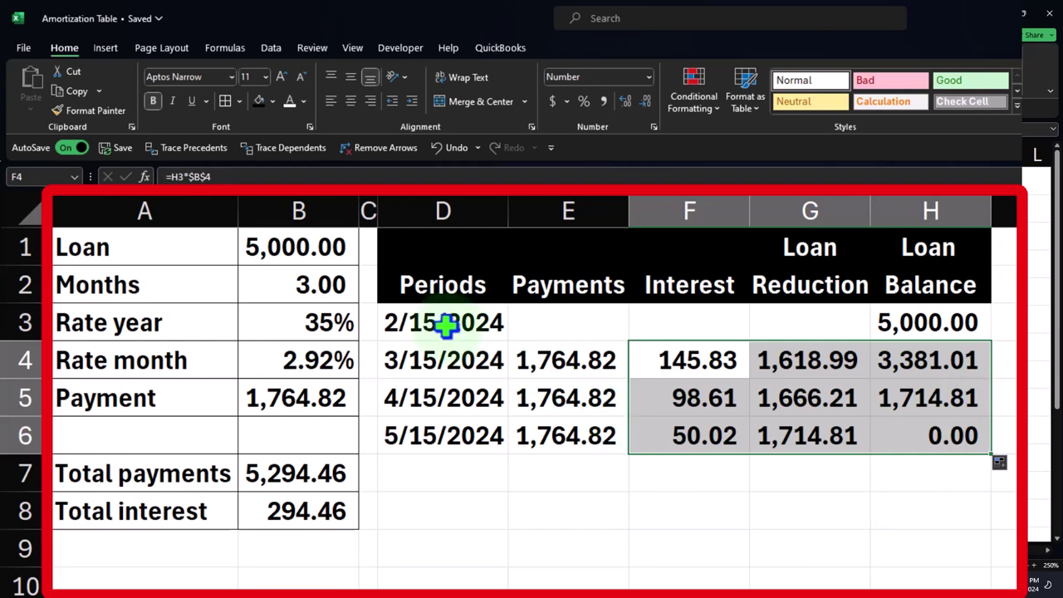
left_click_drag(427, 325, 904, 422)
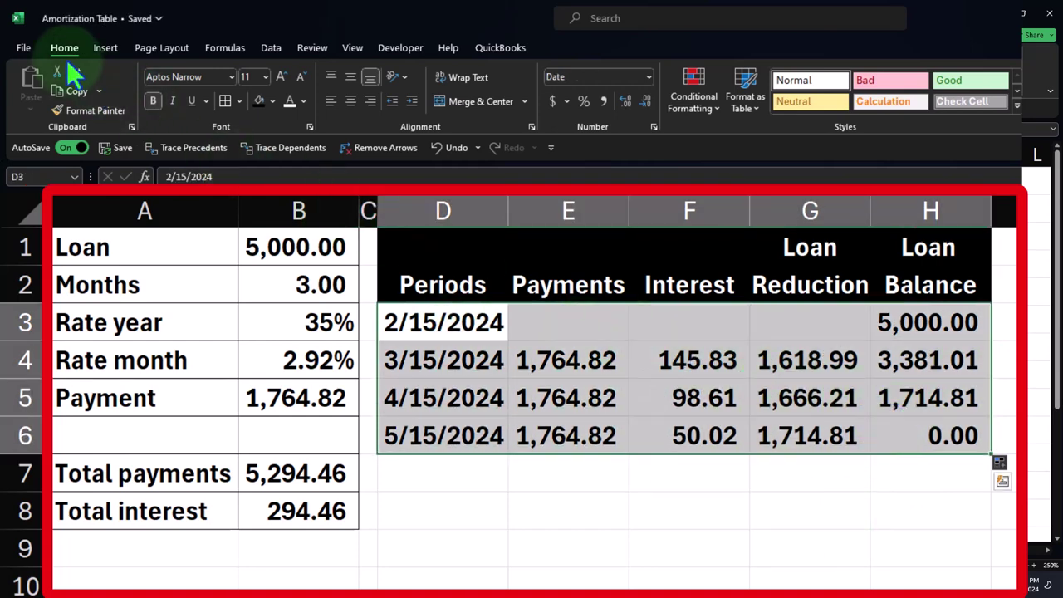
left_click(223, 101)
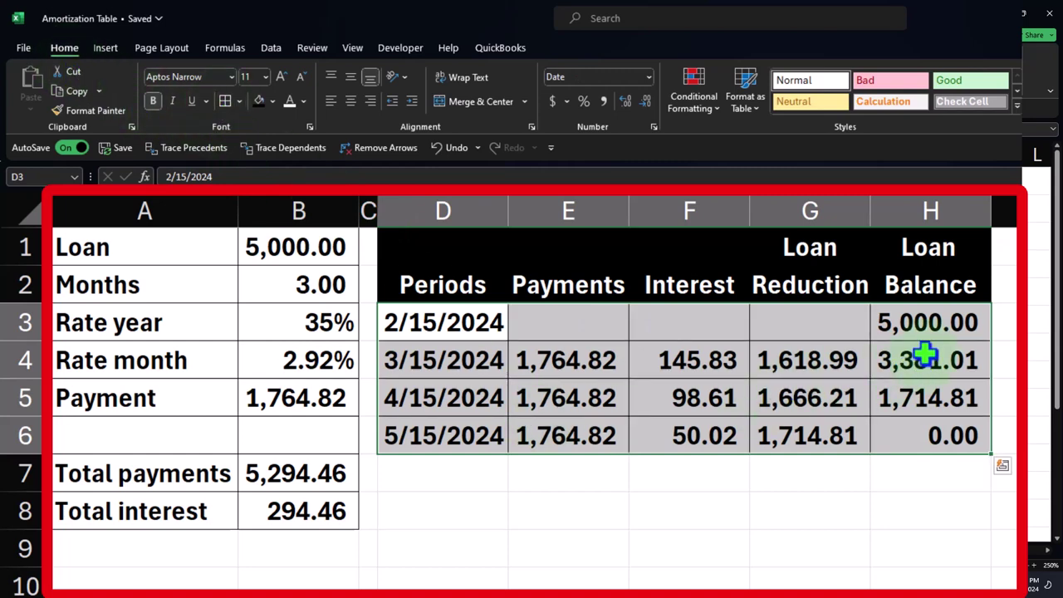
Review the amortization table's opening loan balance in H3 and the first month's payment, interest and reduction formulas in row 4
left_click(924, 323)
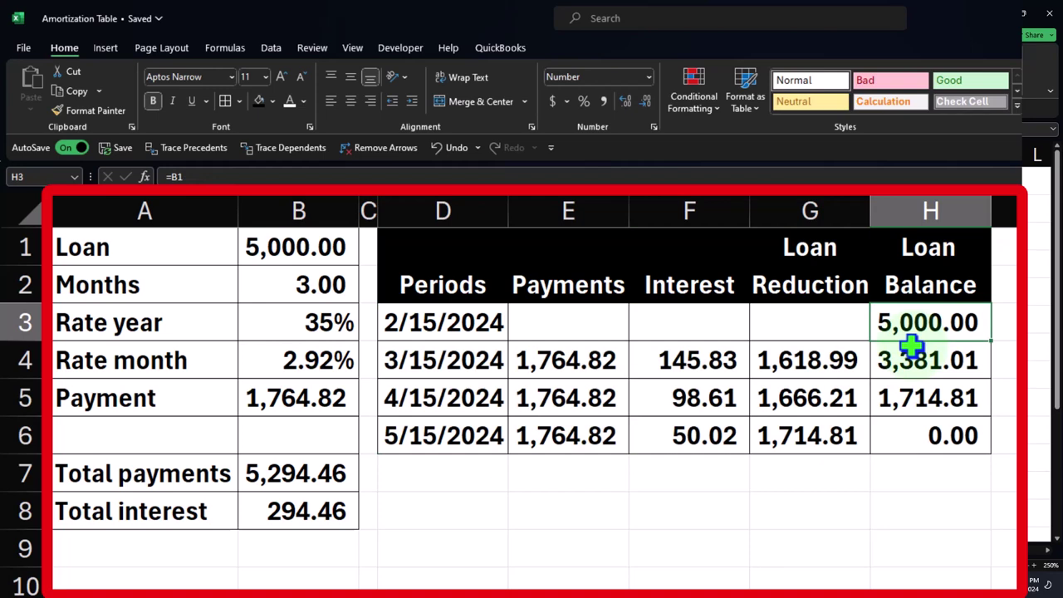
key("Down")
key("Down")
key("Left")
key("Left")
key("Left")
key("Up")
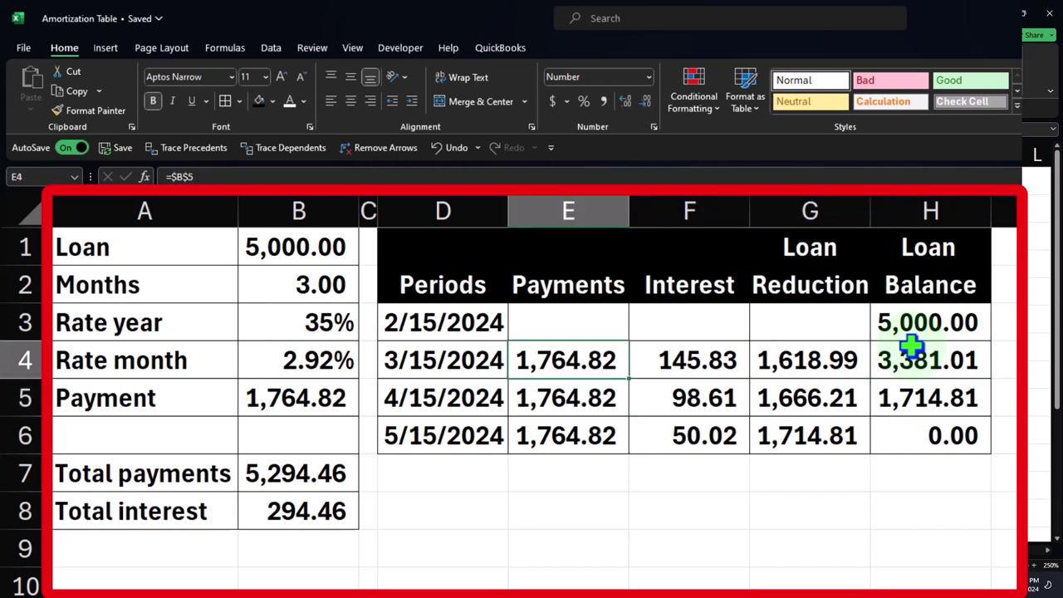
key("Right")
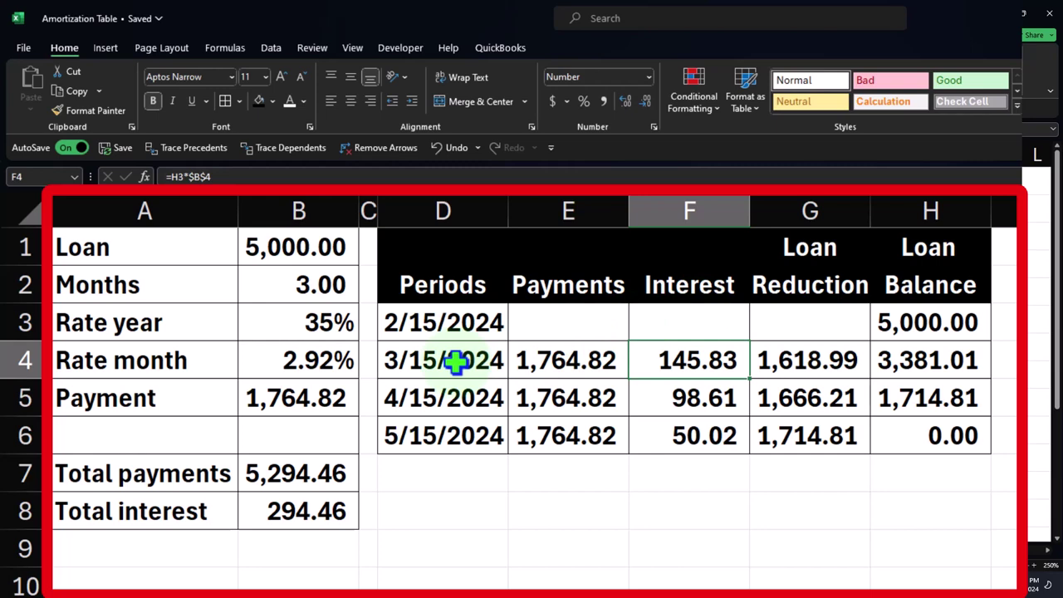
key("Right")
key("Left")
Calculate half of the first month's interest in F8, below the table, with the formula =F4/2
key("Down")
key("Down")
key("Down")
key("Down")
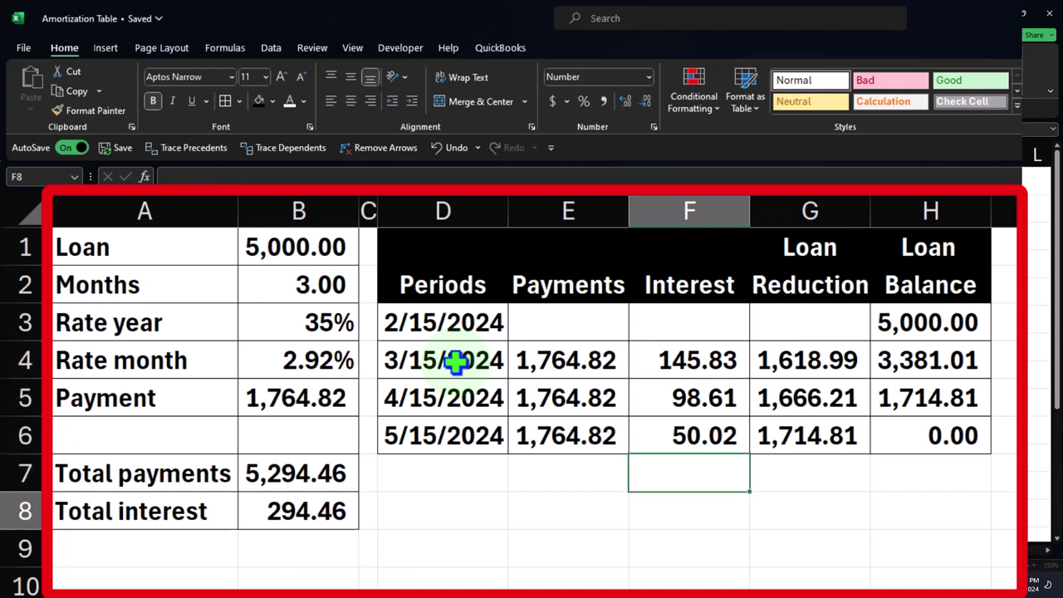
type("=")
key("Up")
key("Up")
key("Up")
key("Up")
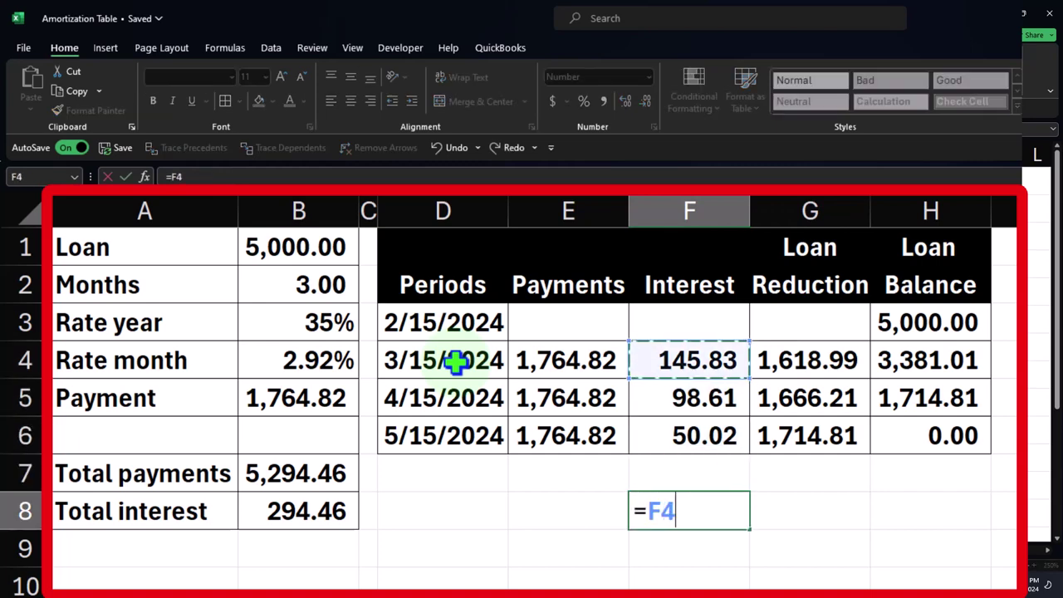
type("/2")
key("Return")
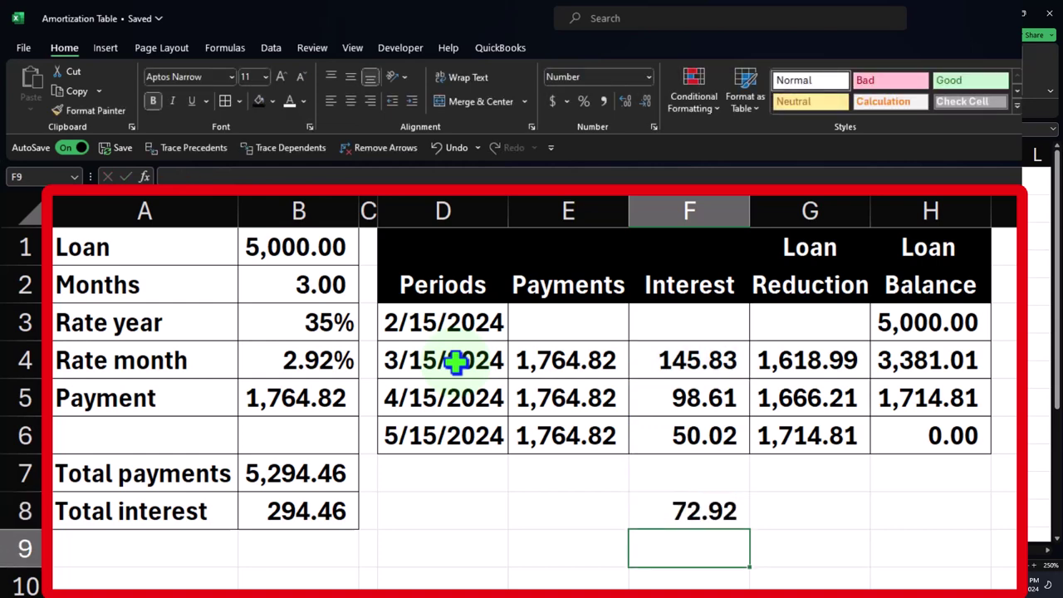
key("Up")
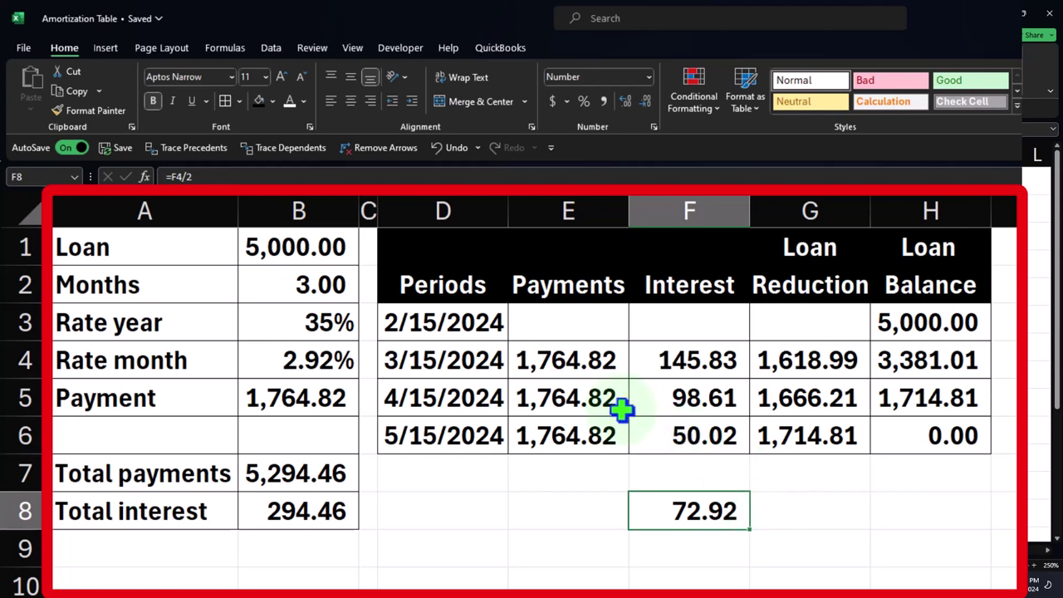
Examine the payment, interest, loan reduction and balance figures in the amortization table alongside the half-month interest in F8
left_click(555, 359)
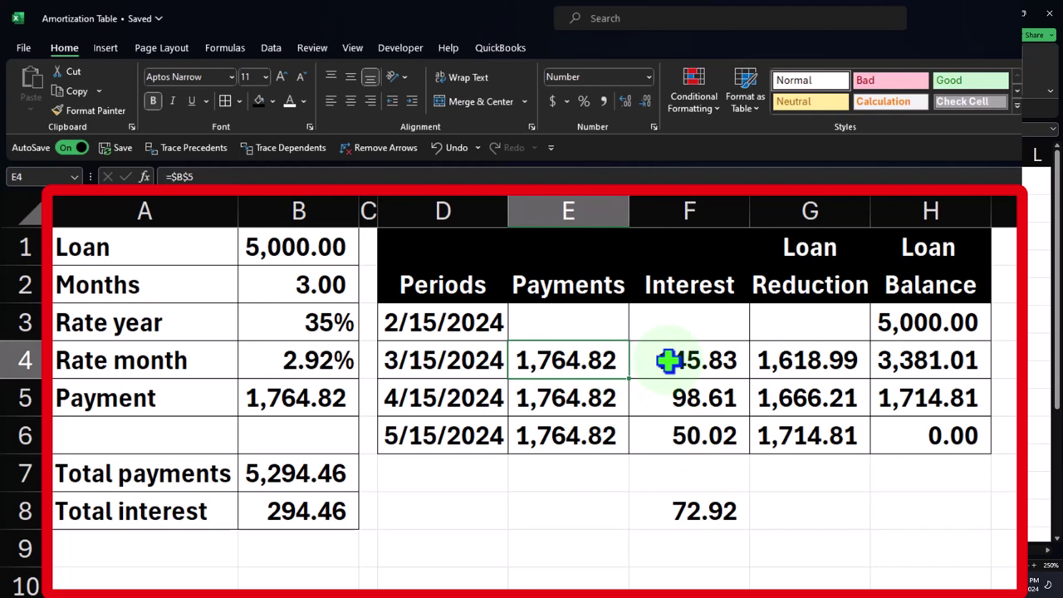
left_click(693, 505)
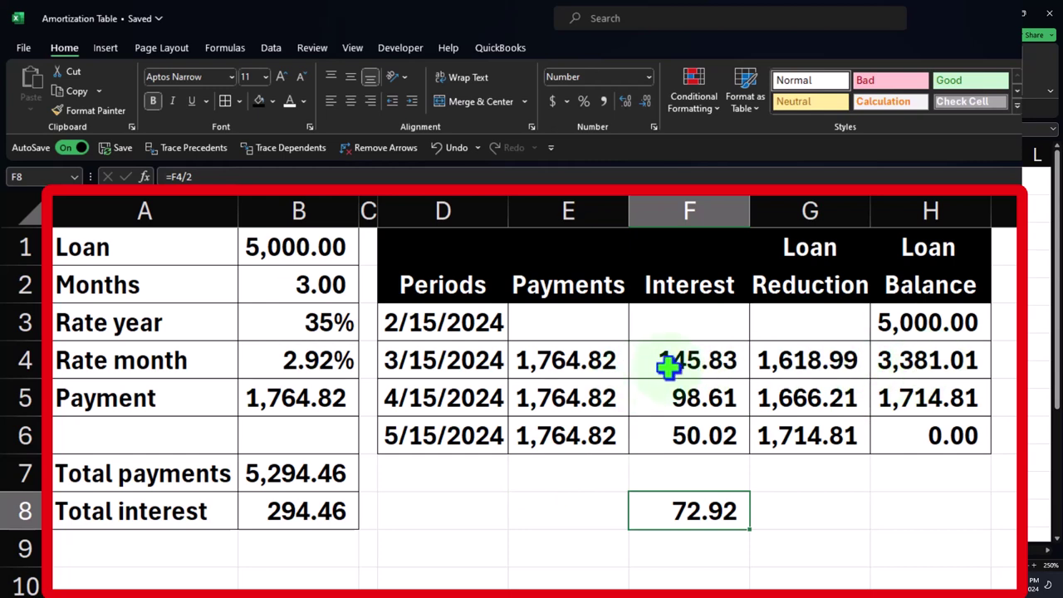
left_click(592, 366)
left_click_drag(593, 365, 781, 361)
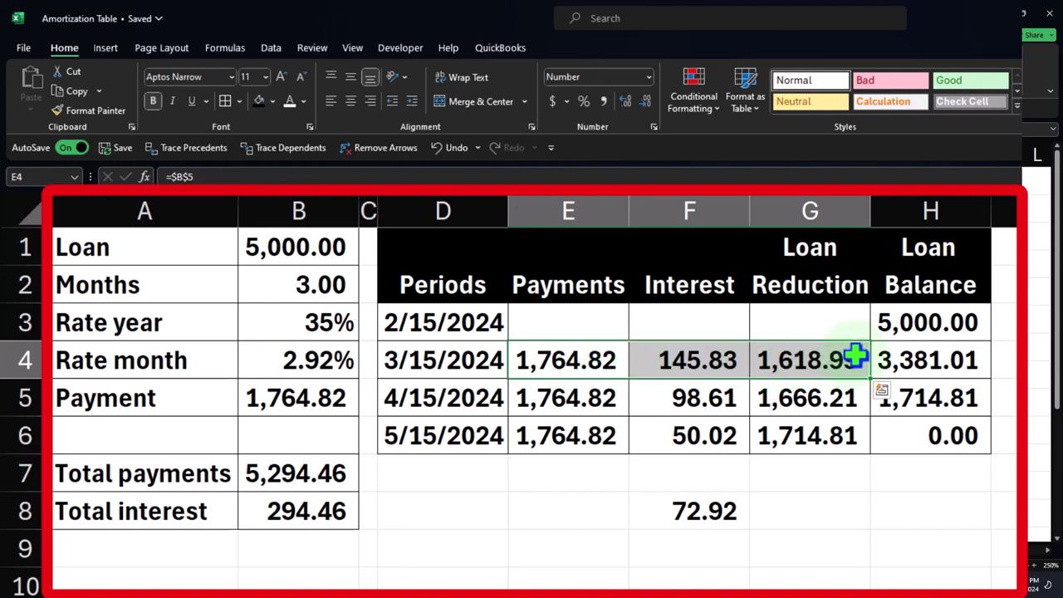
left_click(904, 360)
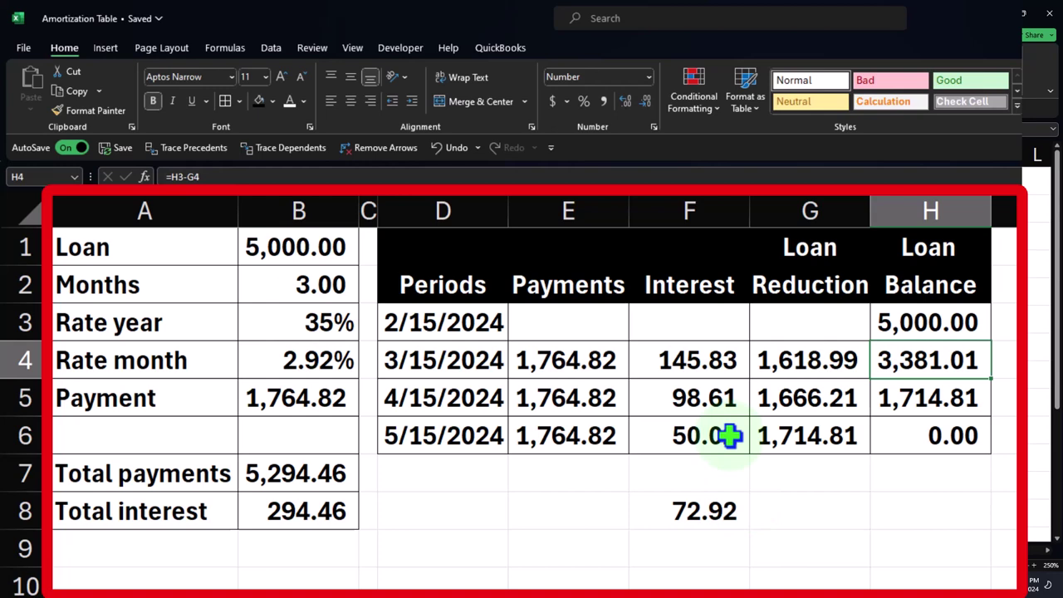
left_click(589, 353)
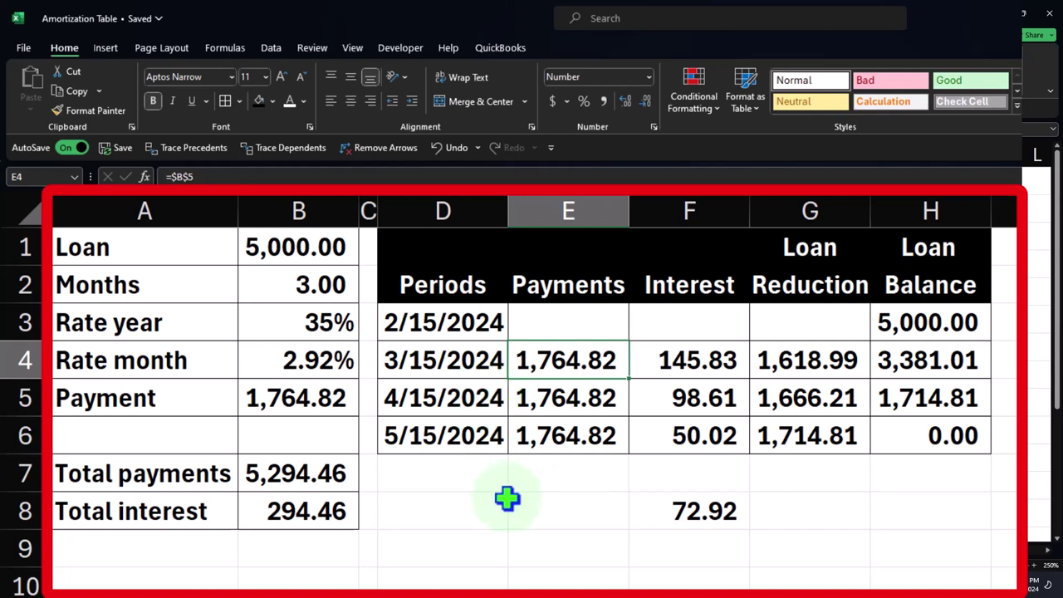
left_click_drag(498, 246, 914, 432)
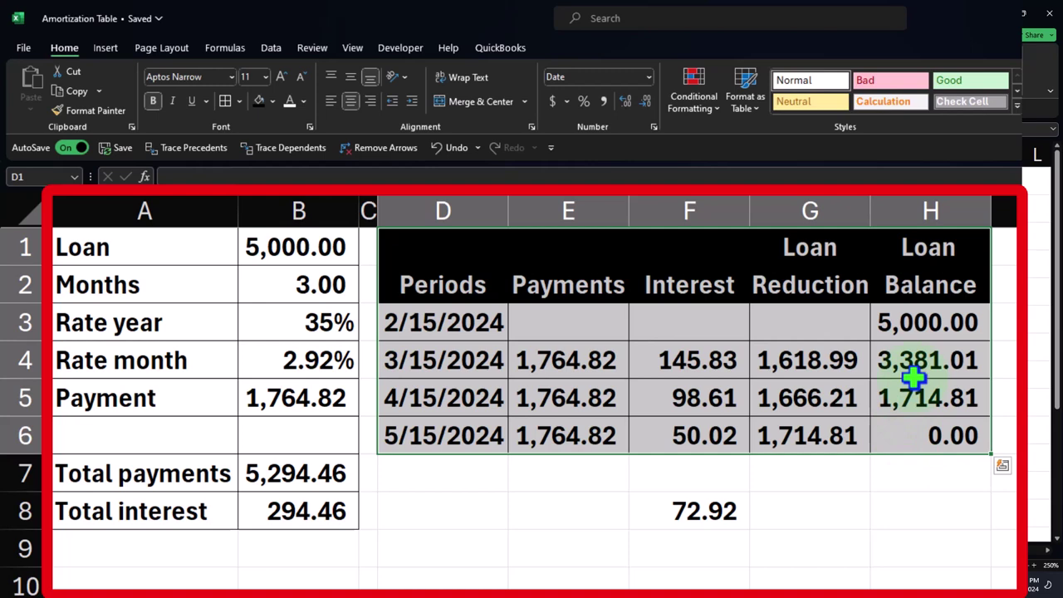
left_click(692, 513)
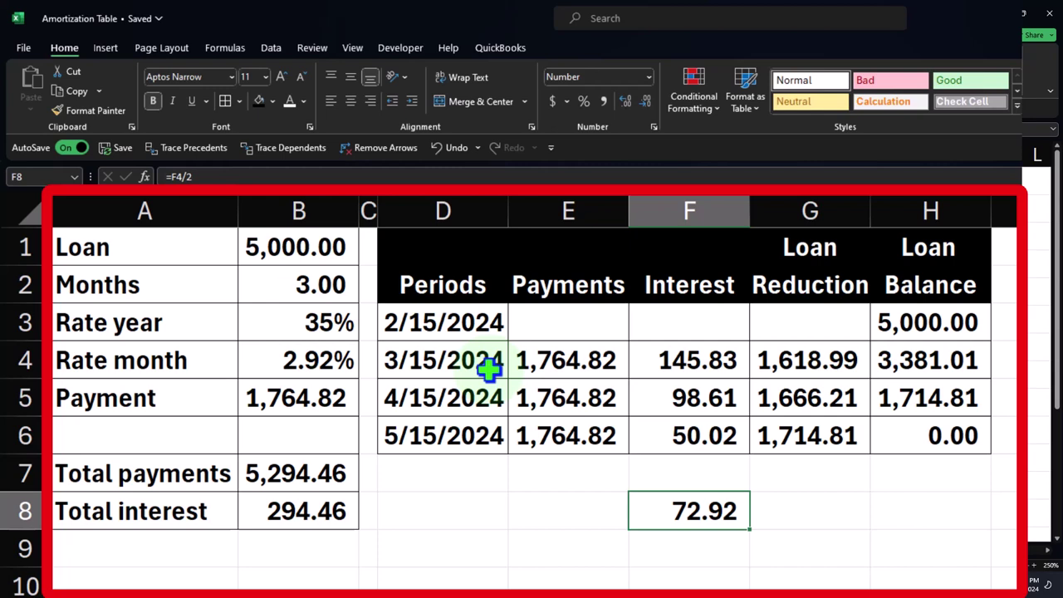
left_click_drag(600, 363, 599, 423)
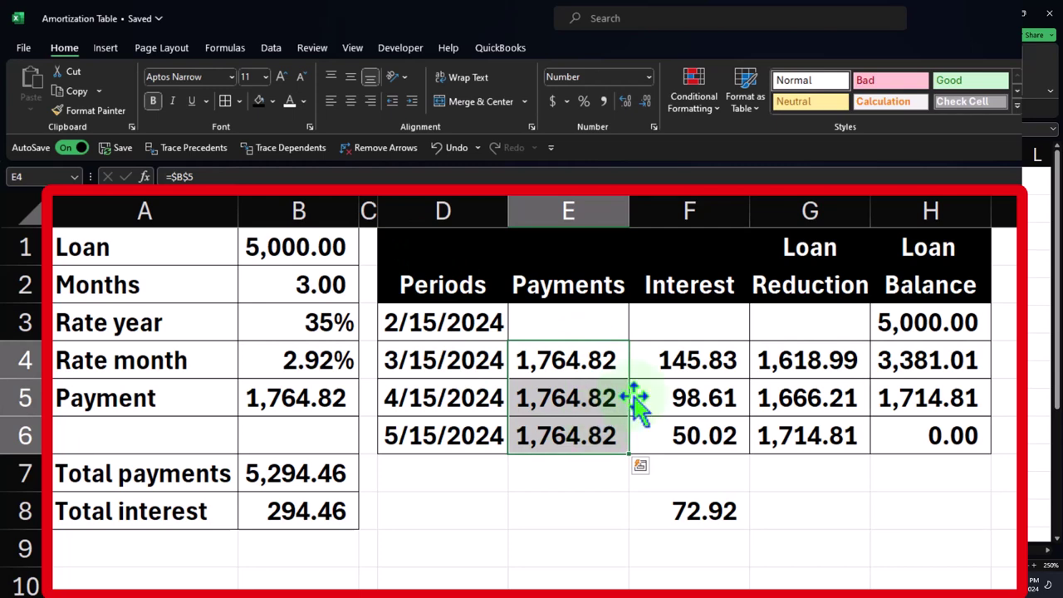
left_click_drag(672, 358, 777, 398)
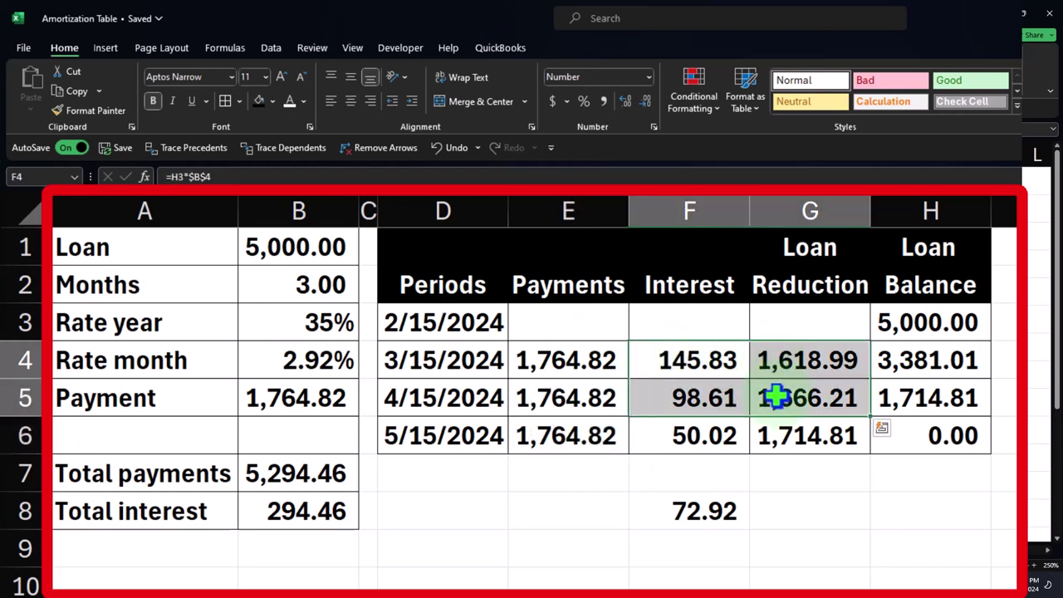
left_click(719, 505)
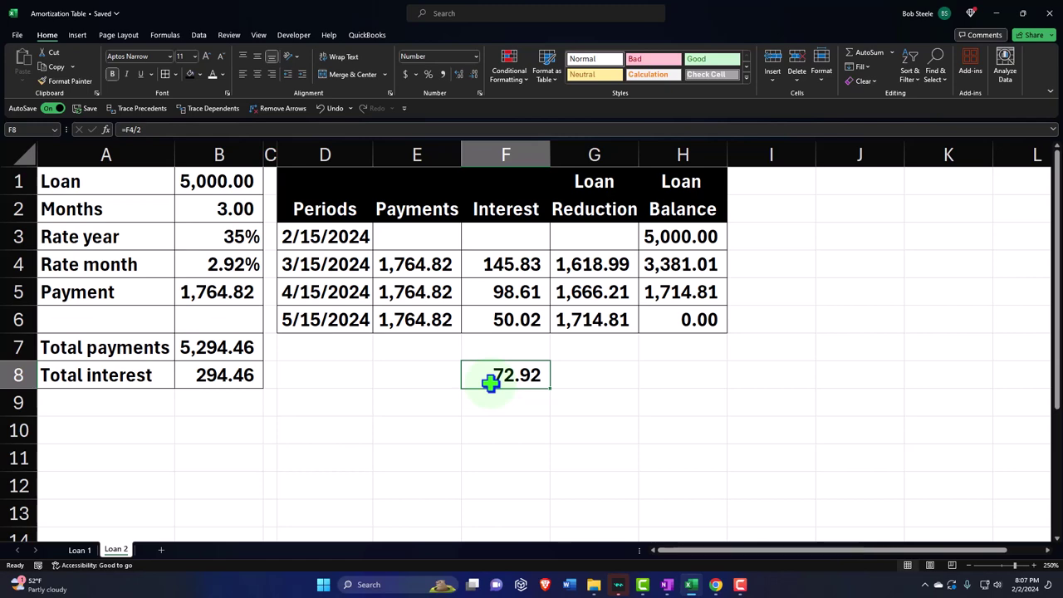
Switch to the Reports page in QuickBooks Online and look over the available new transaction types
left_click(908, 49)
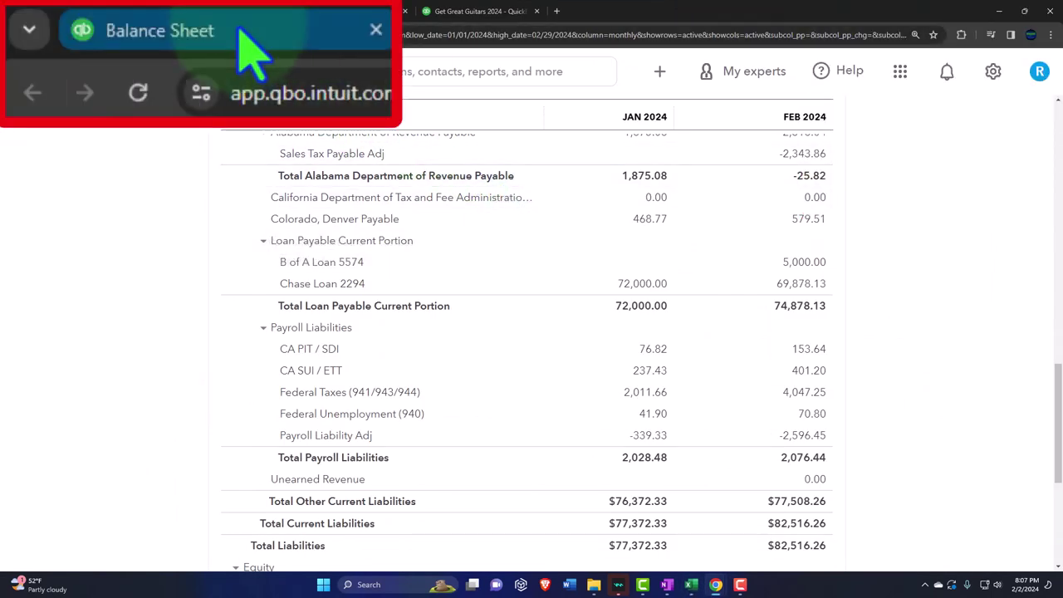
left_click(75, 11)
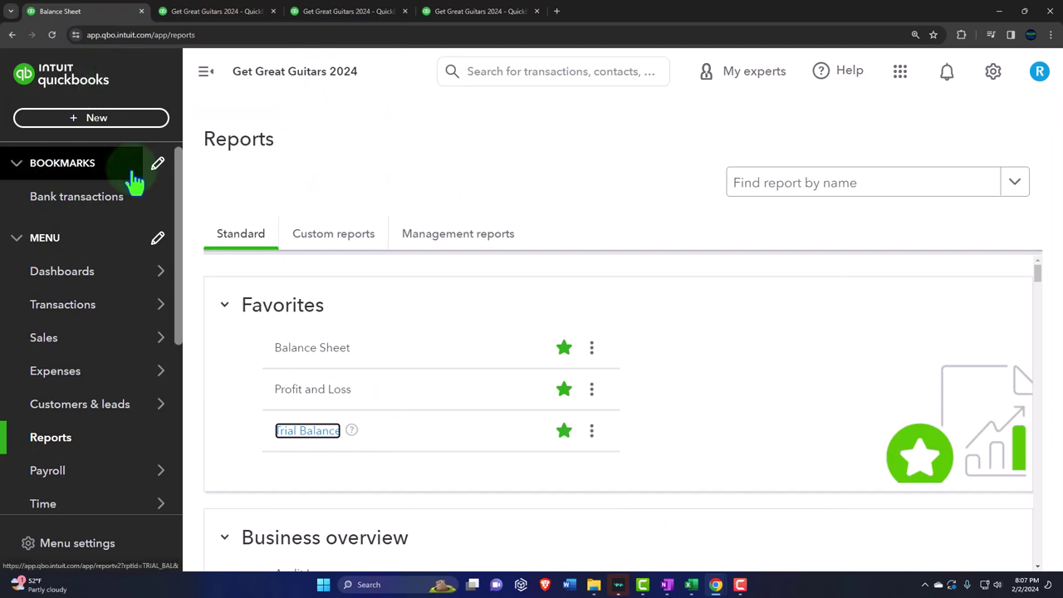
left_click(109, 124)
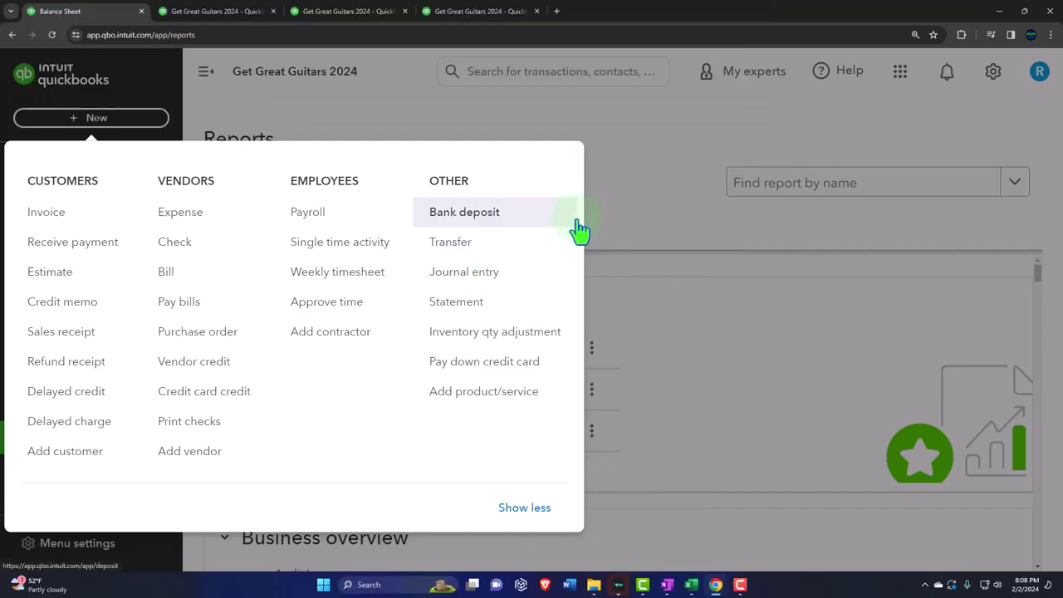
left_click(629, 178)
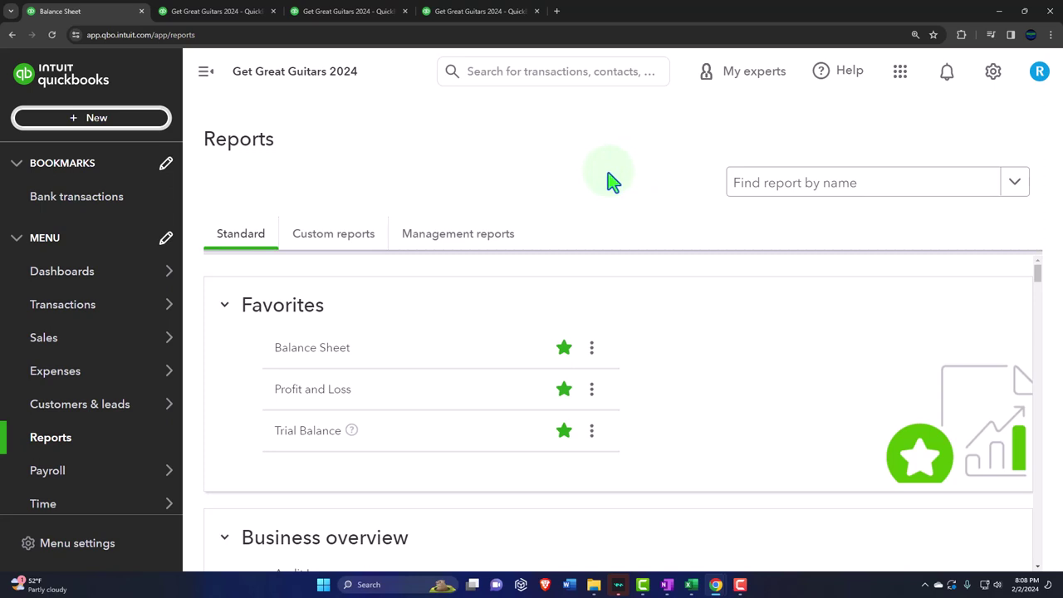
Open the Chart of accounts under Transactions, collapse the navigation pane and bring the account list into view
left_click(80, 318)
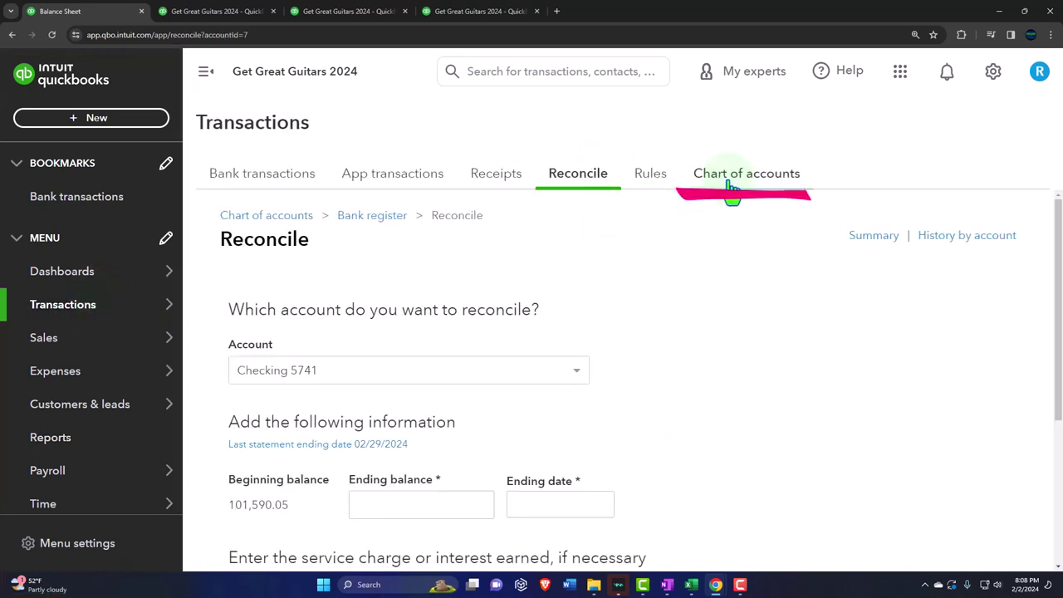
left_click(731, 184)
left_click(207, 73)
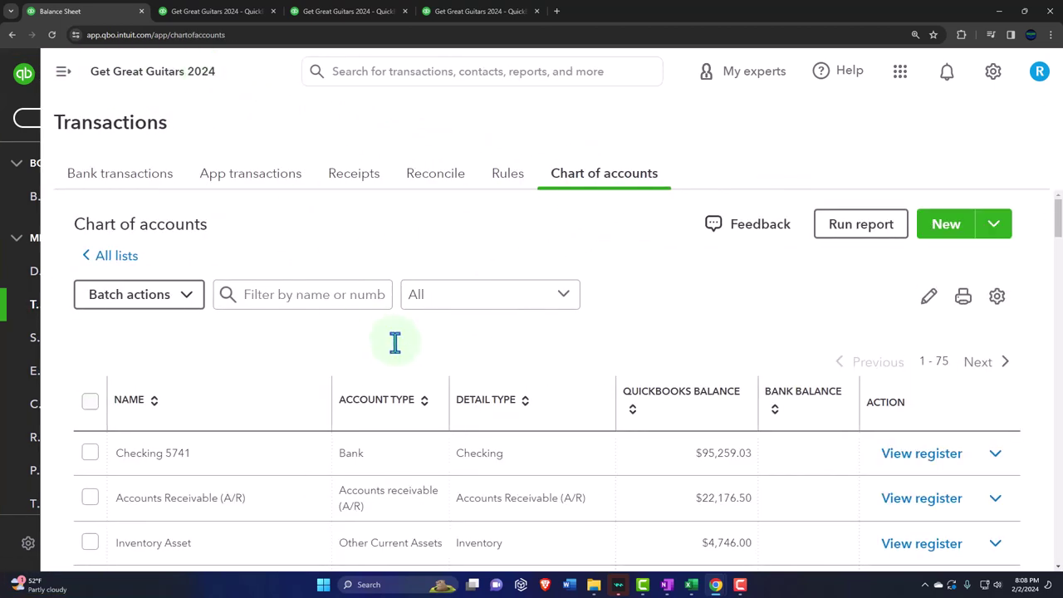
scroll(427, 397, "down", 1)
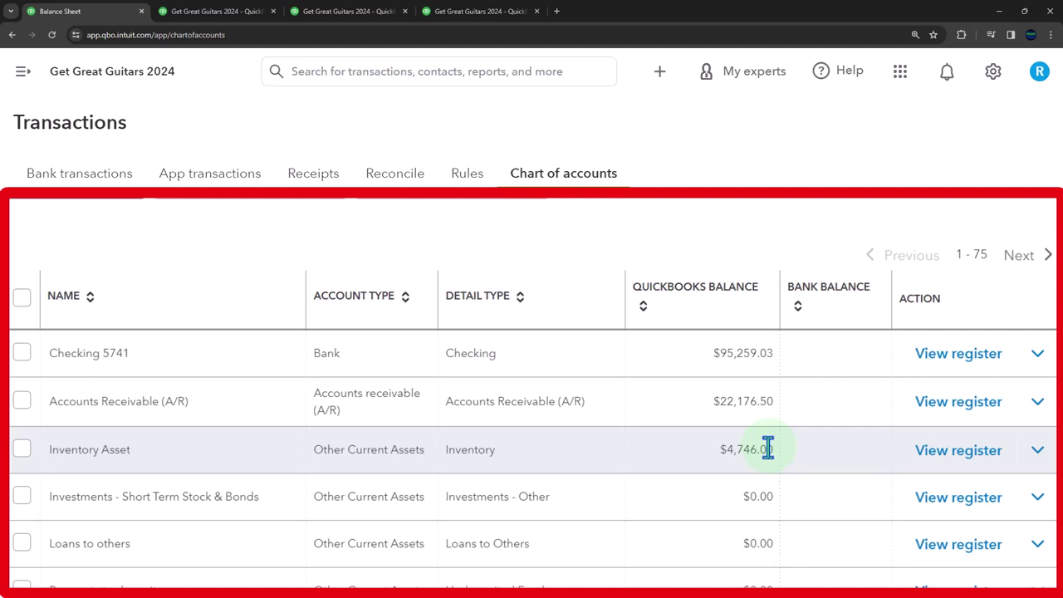
Review the loan liabilities on the Balance Sheet report, then return to the Chart of accounts
left_click(202, 10)
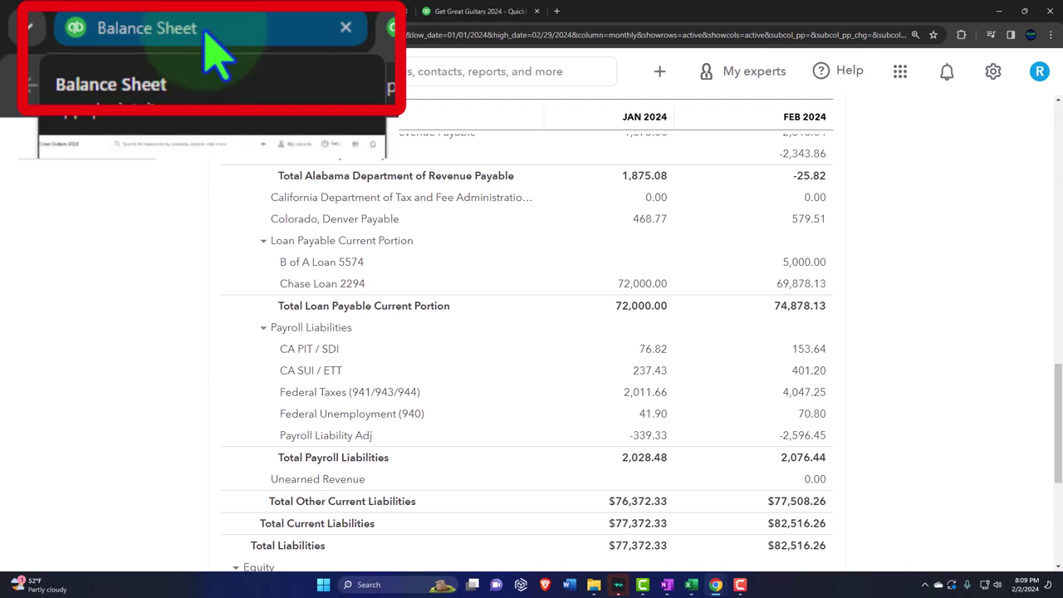
left_click(66, 10)
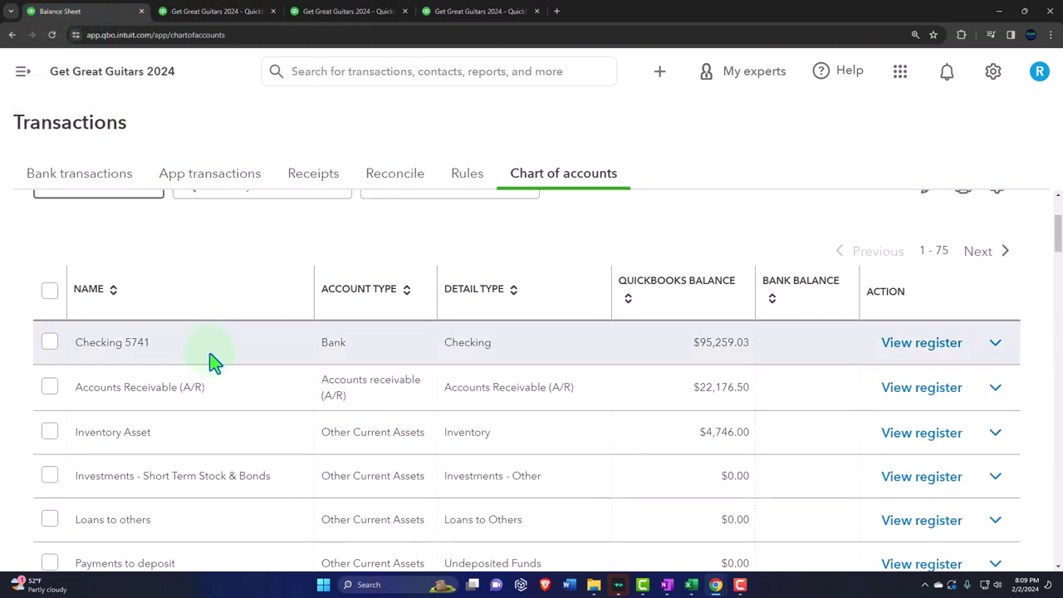
Start a new liability account saved under Other Current Liabilities, with Other Current Liabilities as its tax form section
scroll(212, 349, "up", 1)
scroll(211, 346, "up", 2)
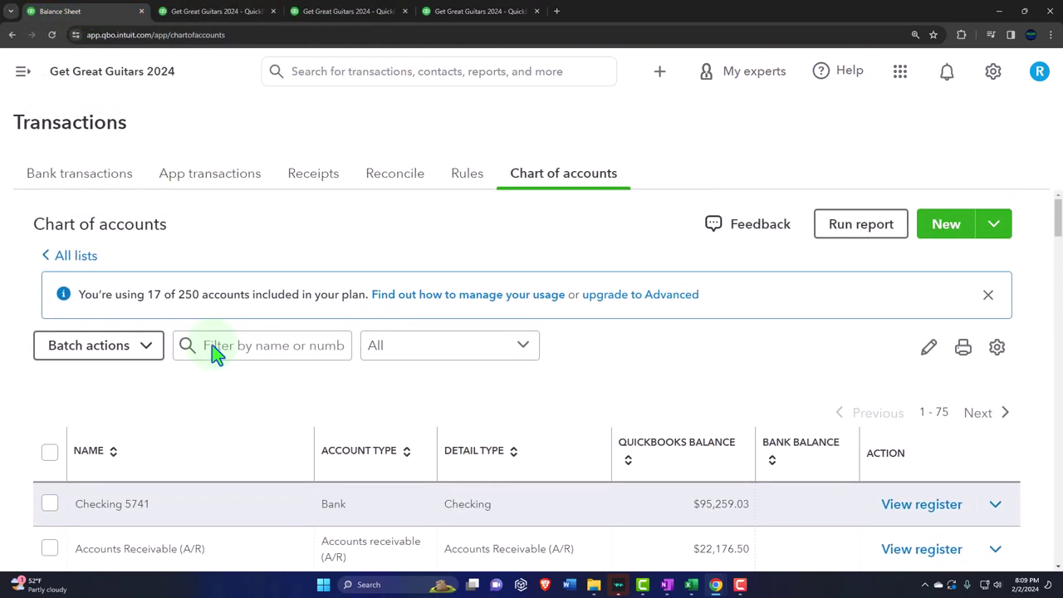
key("ctrl+minus")
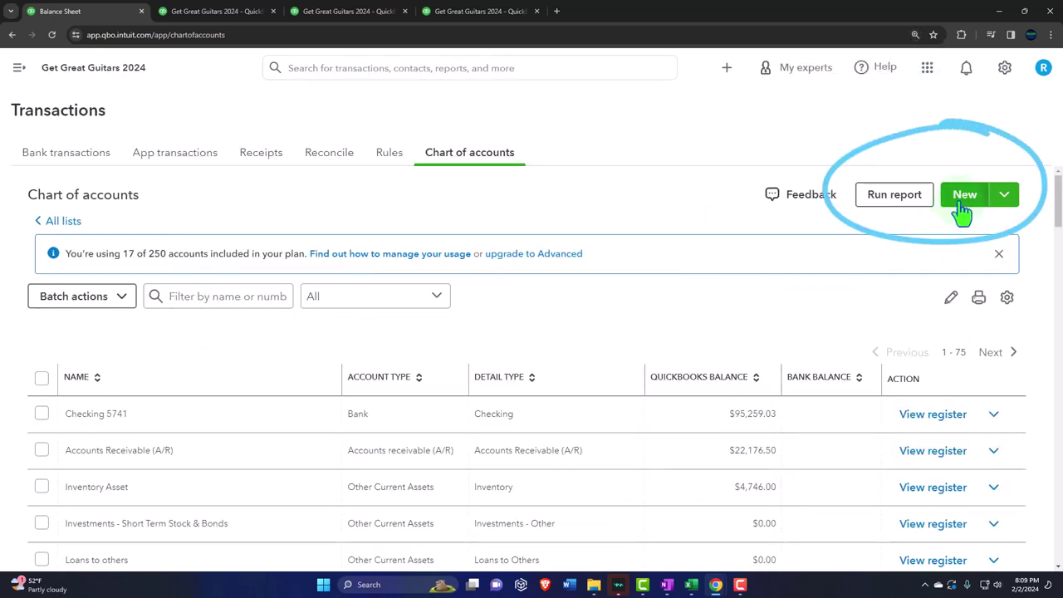
left_click(962, 199)
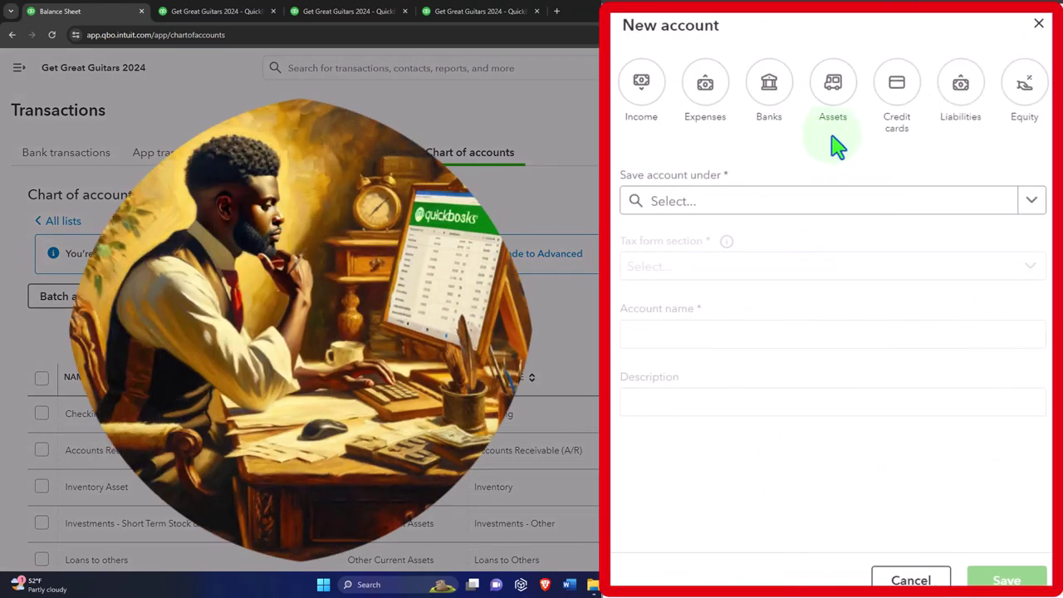
left_click(960, 100)
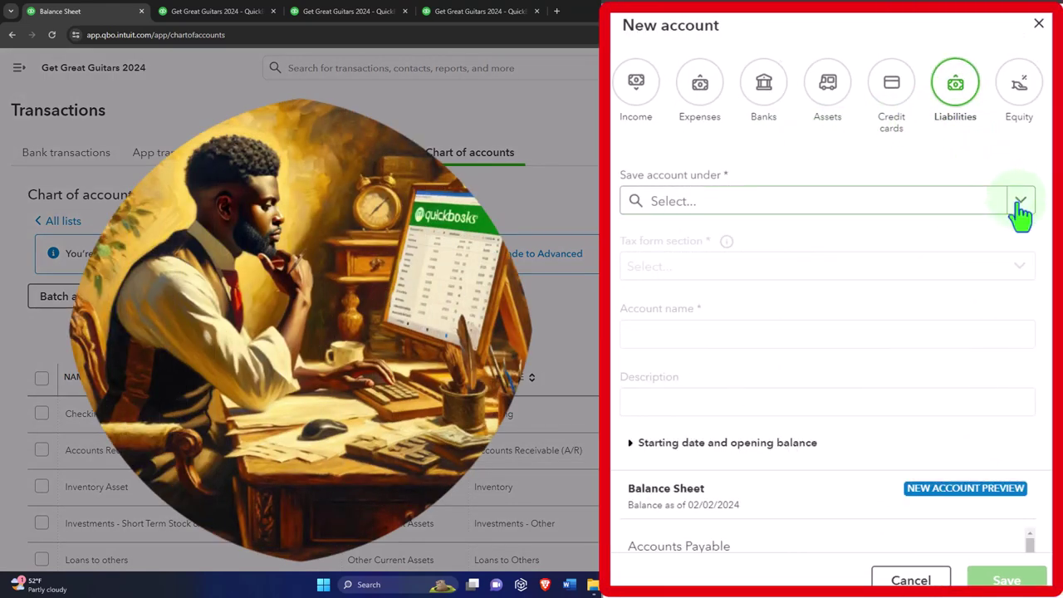
left_click(1020, 207)
scroll(901, 354, "down", 3)
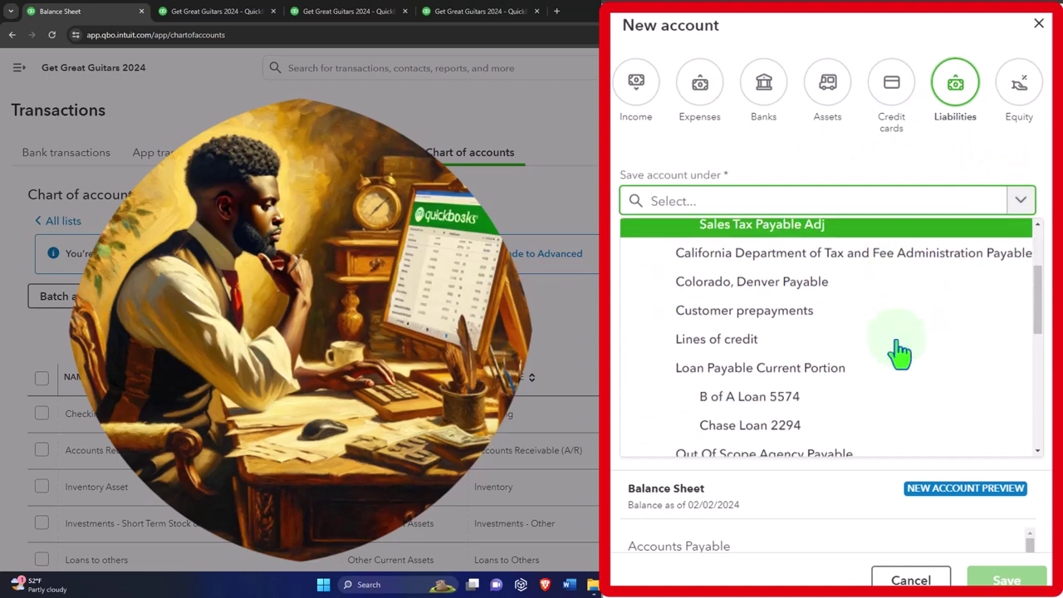
scroll(900, 354, "down", 1)
scroll(900, 354, "down", 1)
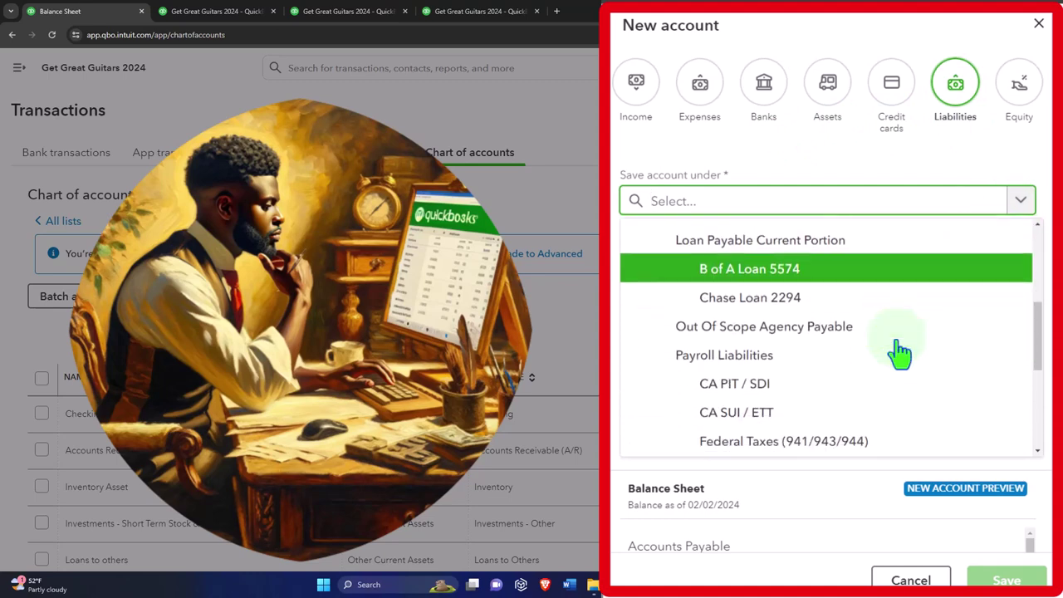
scroll(900, 354, "up", 3)
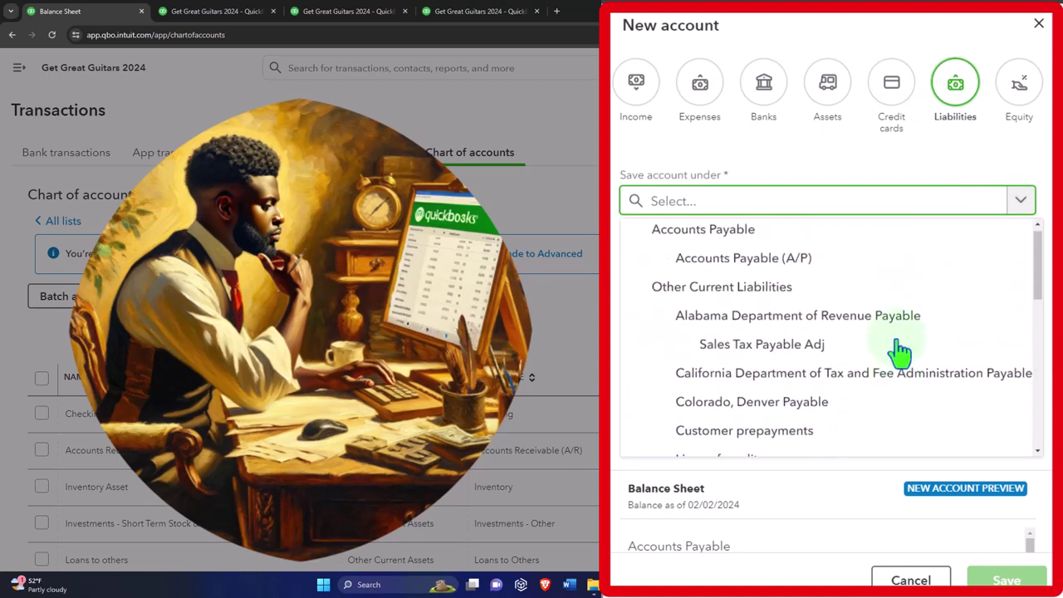
left_click(788, 299)
left_click(677, 268)
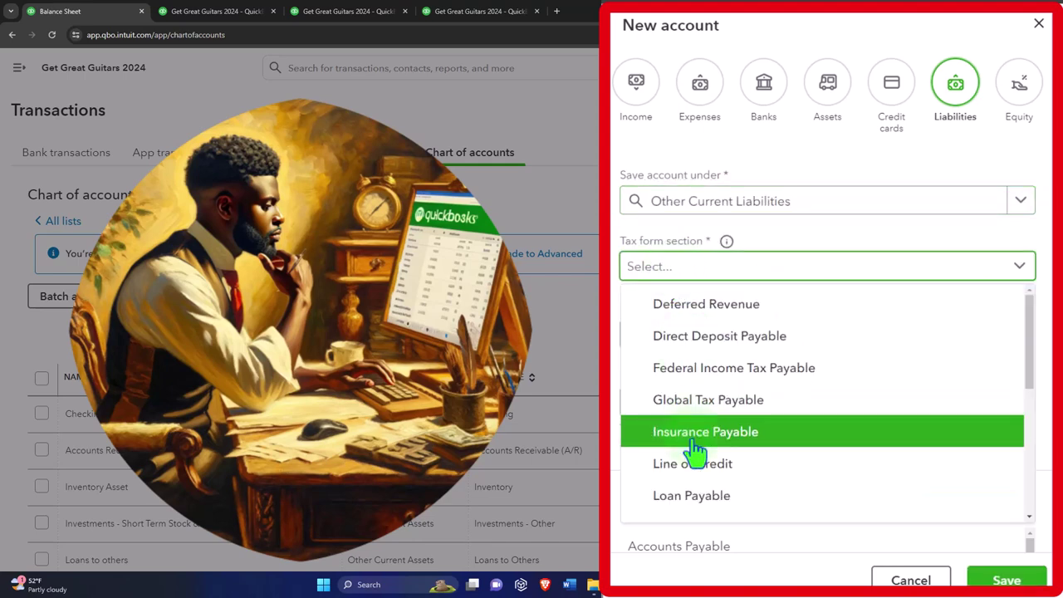
left_click(722, 489)
Name the new account Interest Payable and save it
left_click(684, 336)
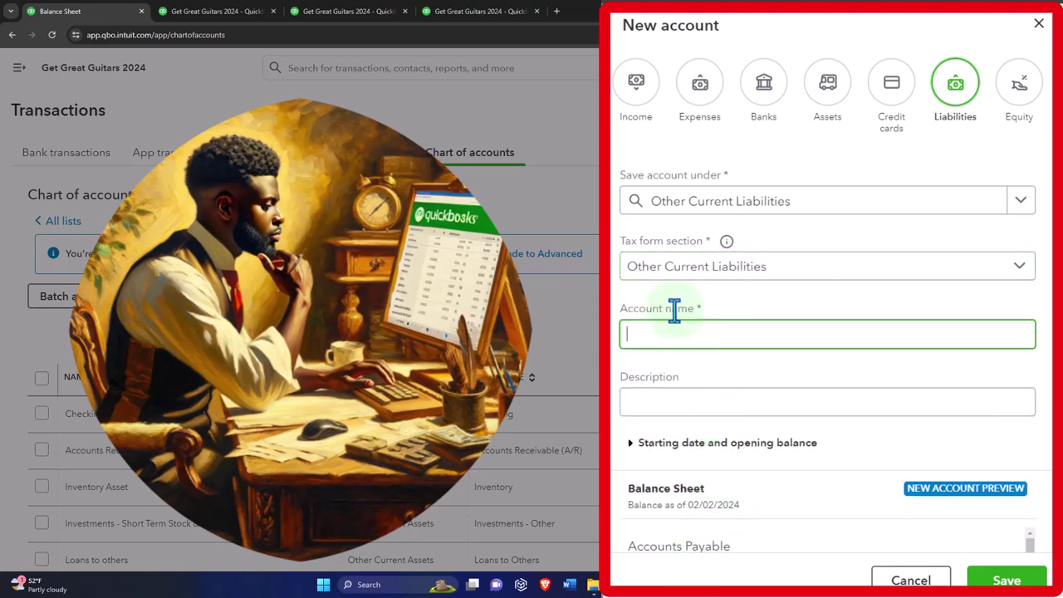
type("Inte")
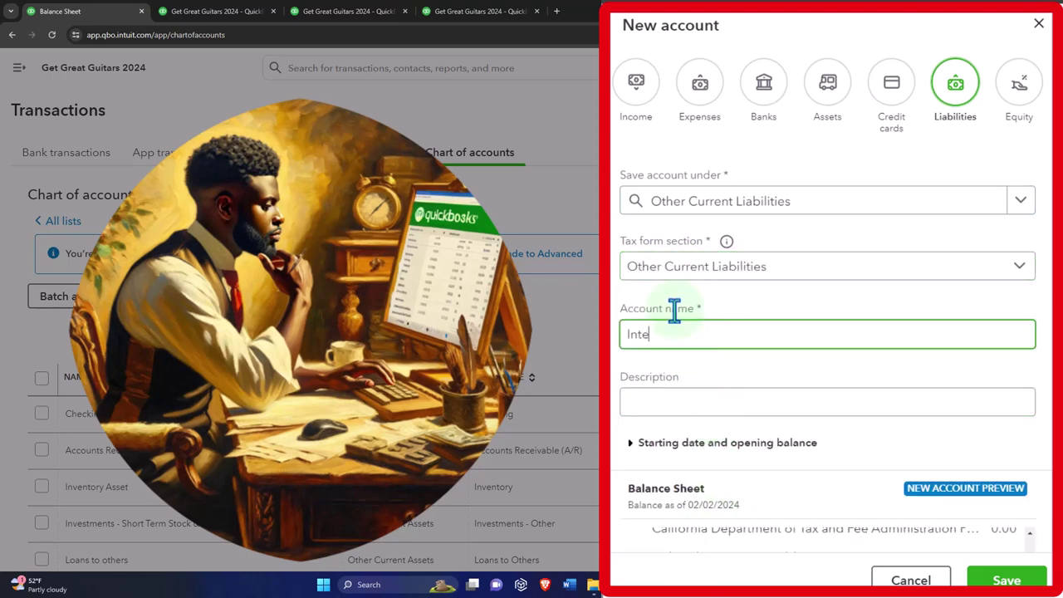
type("rest Payabl e")
left_click(714, 361)
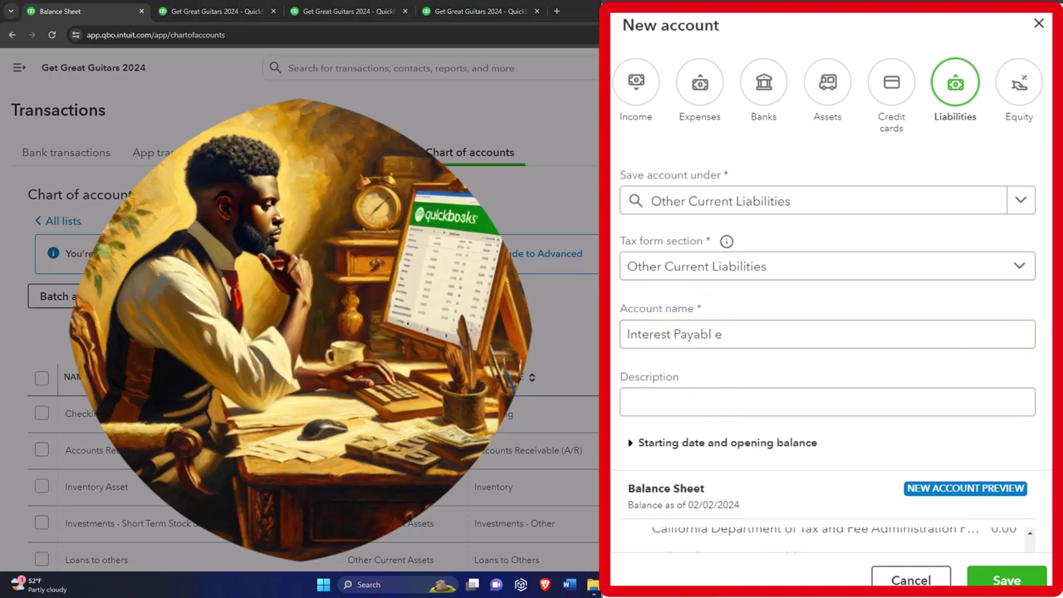
left_click(717, 336)
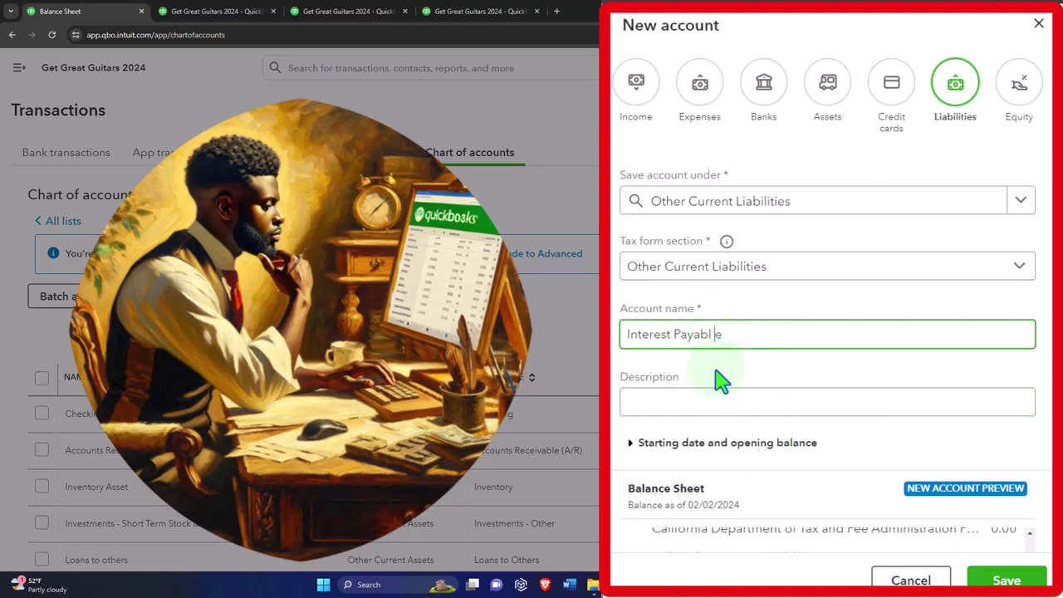
key("BackSpace")
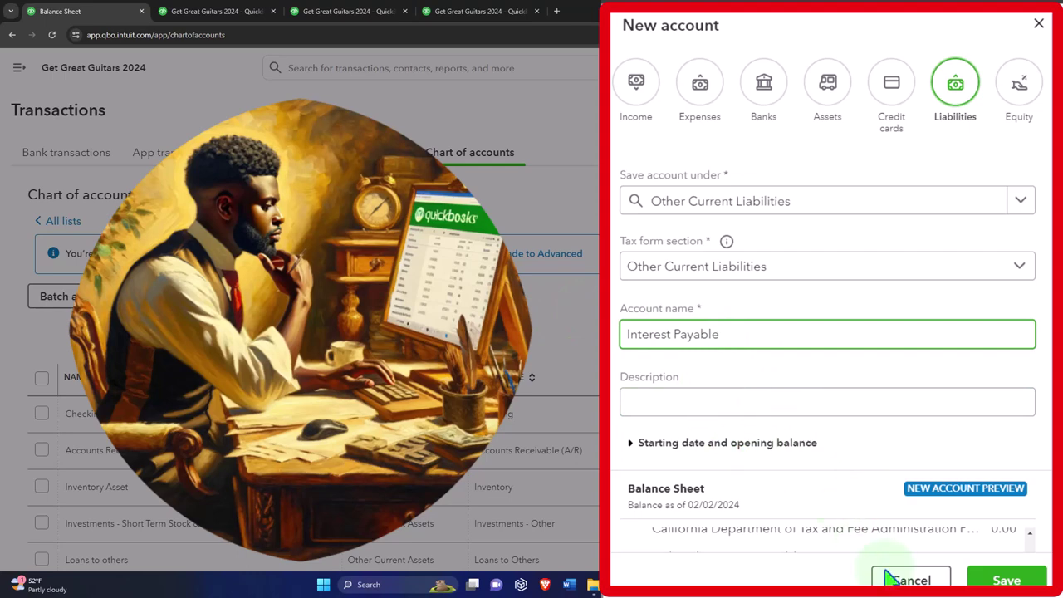
left_click(1015, 549)
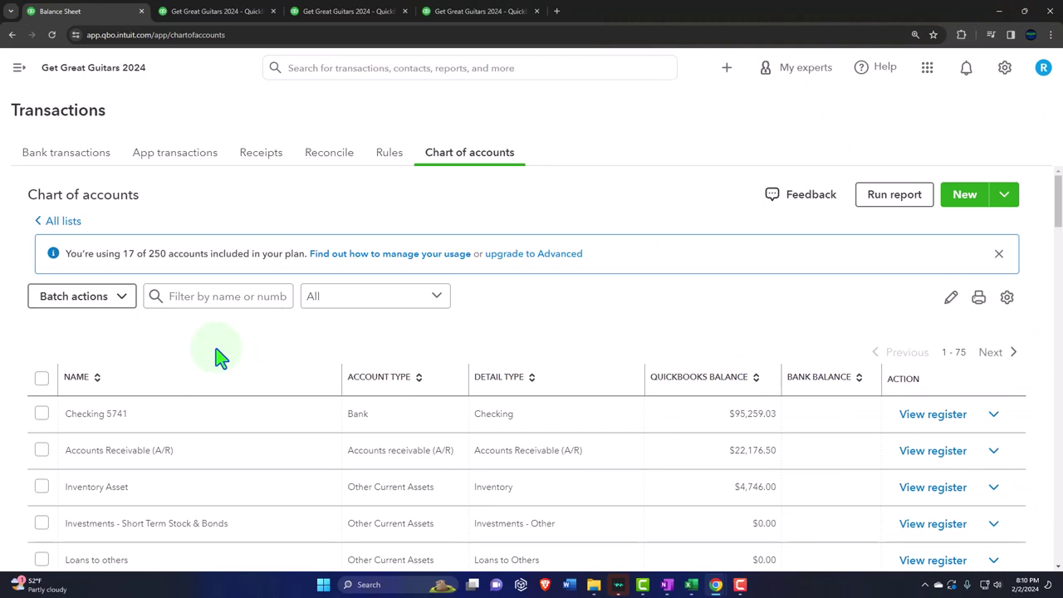
Find Interest Payable among the other current liabilities in the account list and open its register
scroll(213, 359, "down", 3)
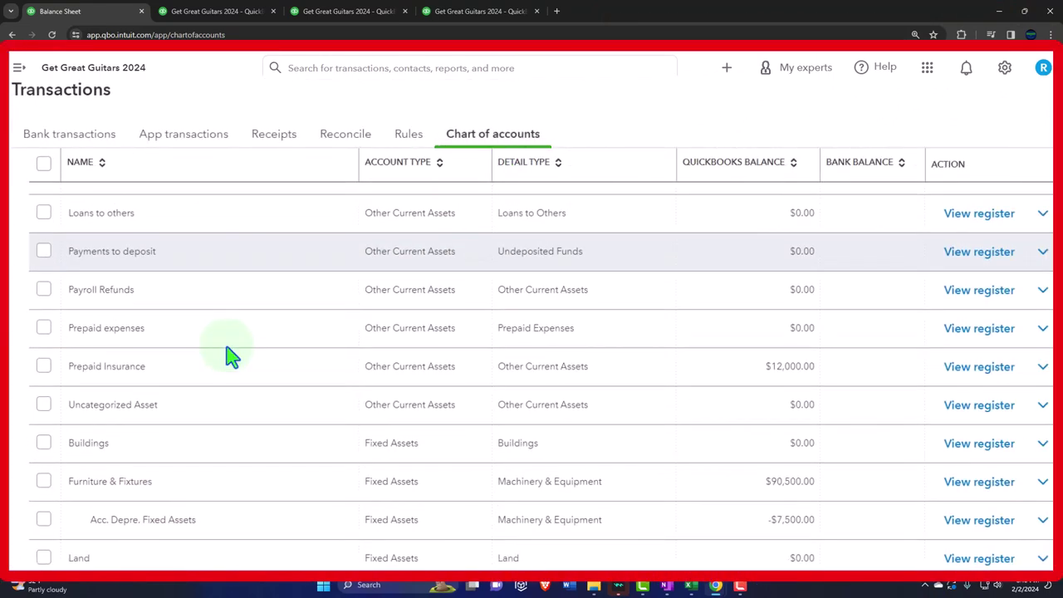
scroll(538, 328, "up", 5)
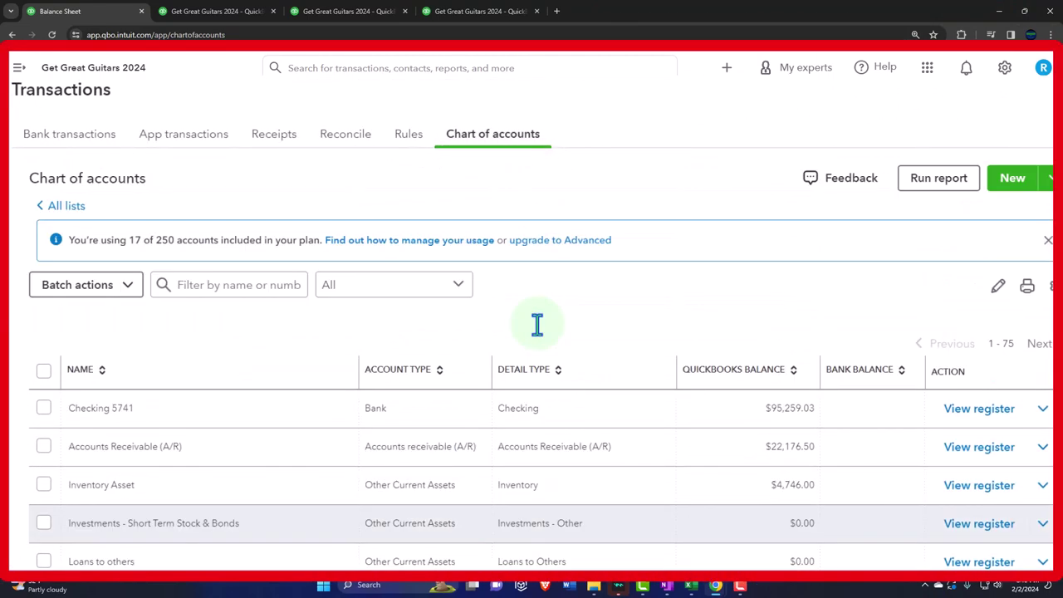
scroll(415, 392, "down", 2)
scroll(415, 422, "down", 7)
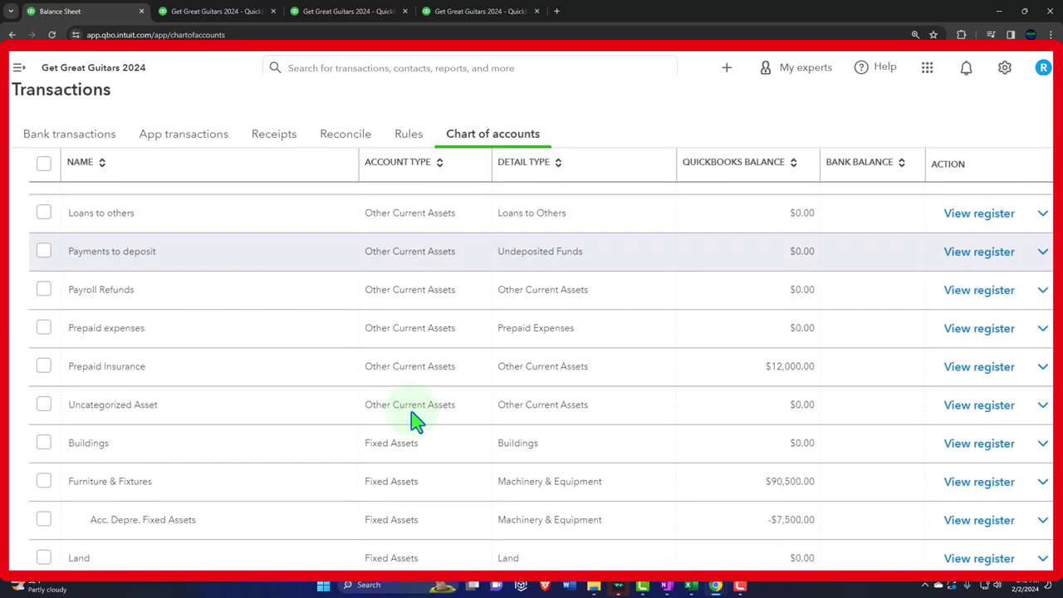
scroll(416, 422, "down", 2)
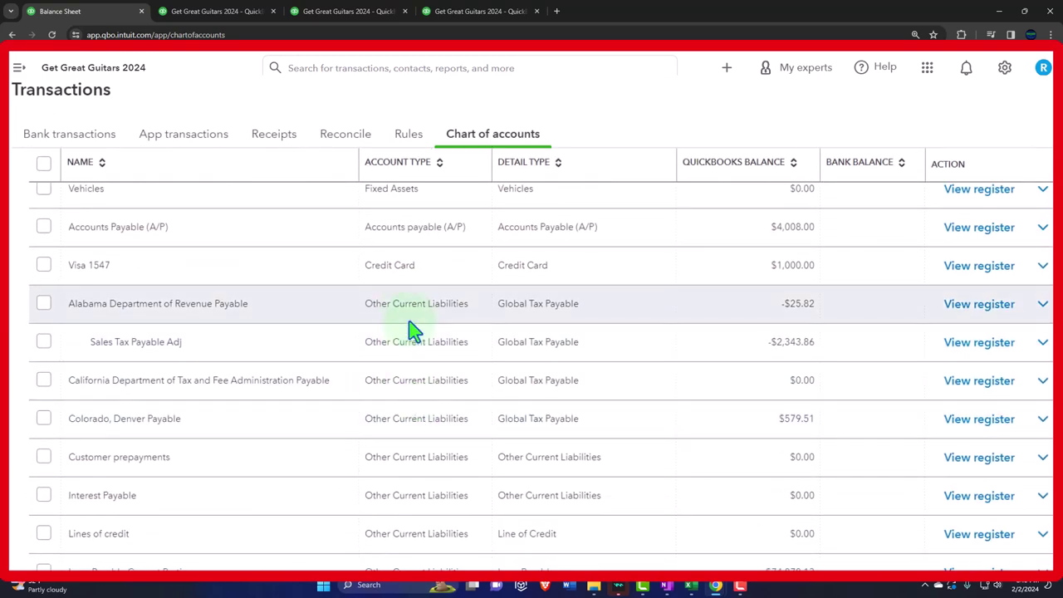
scroll(413, 329, "down", 3)
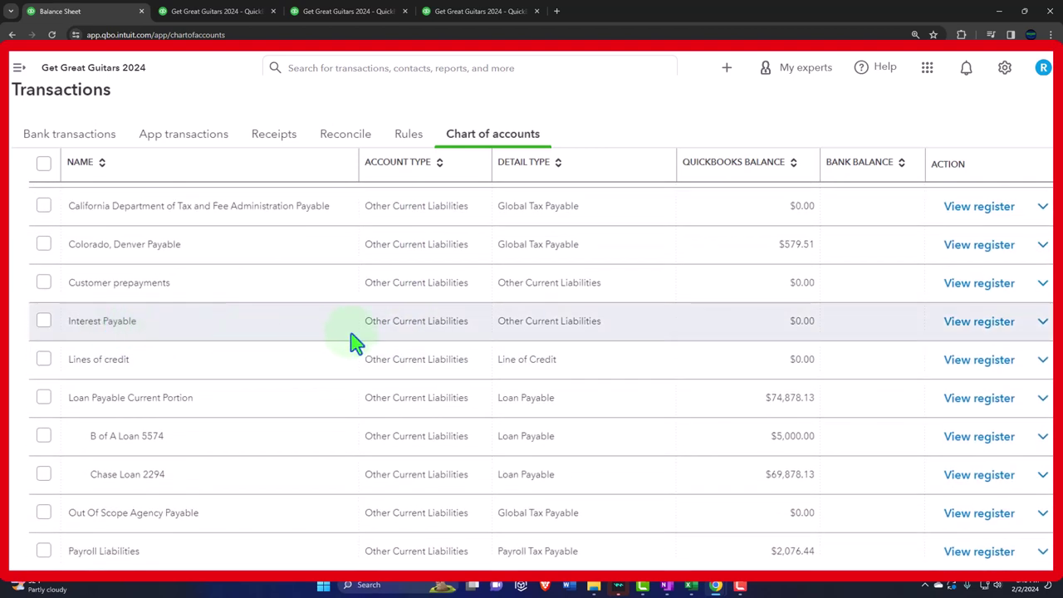
left_click(950, 332)
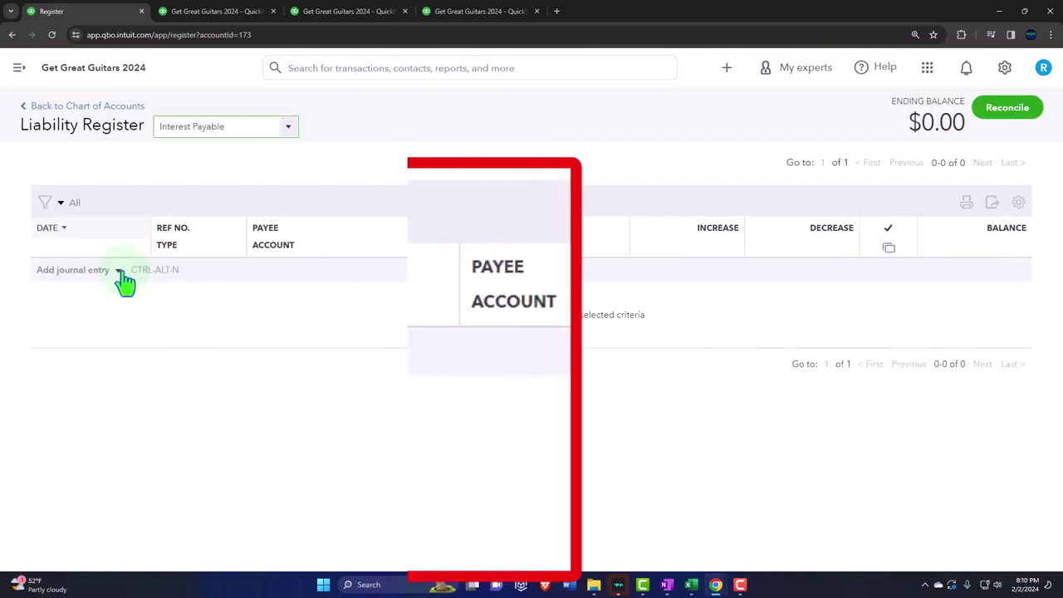
Add a journal entry to the Interest Payable register and date it 02/29/2024
left_click(119, 272)
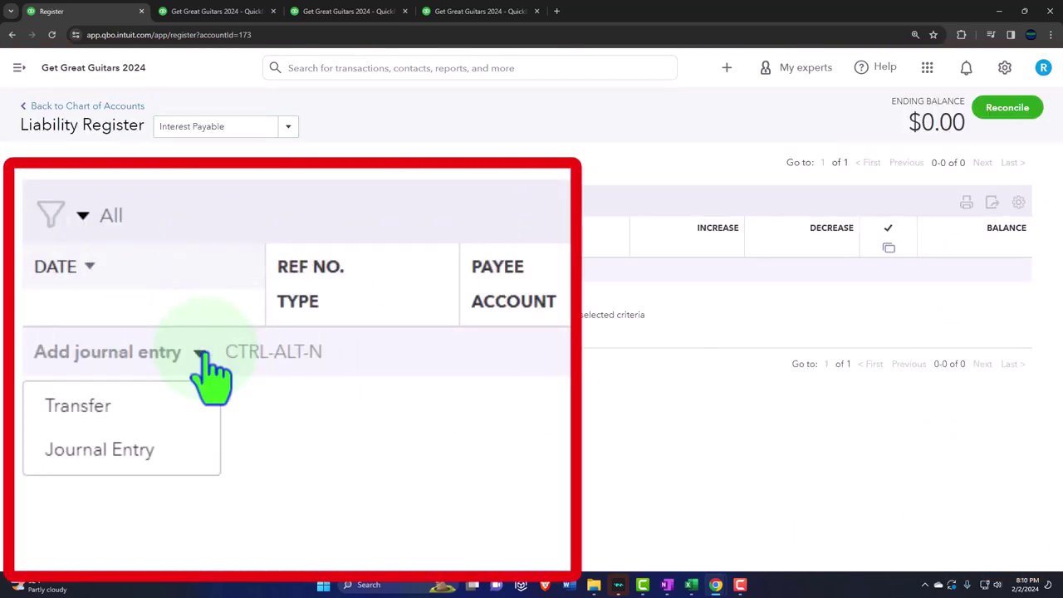
left_click(82, 322)
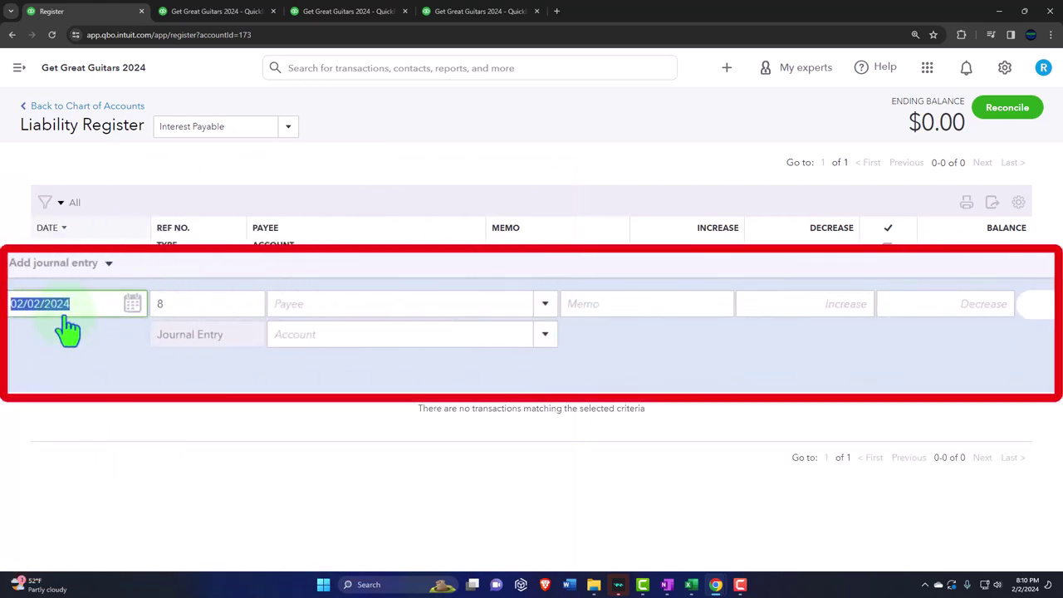
type("022924")
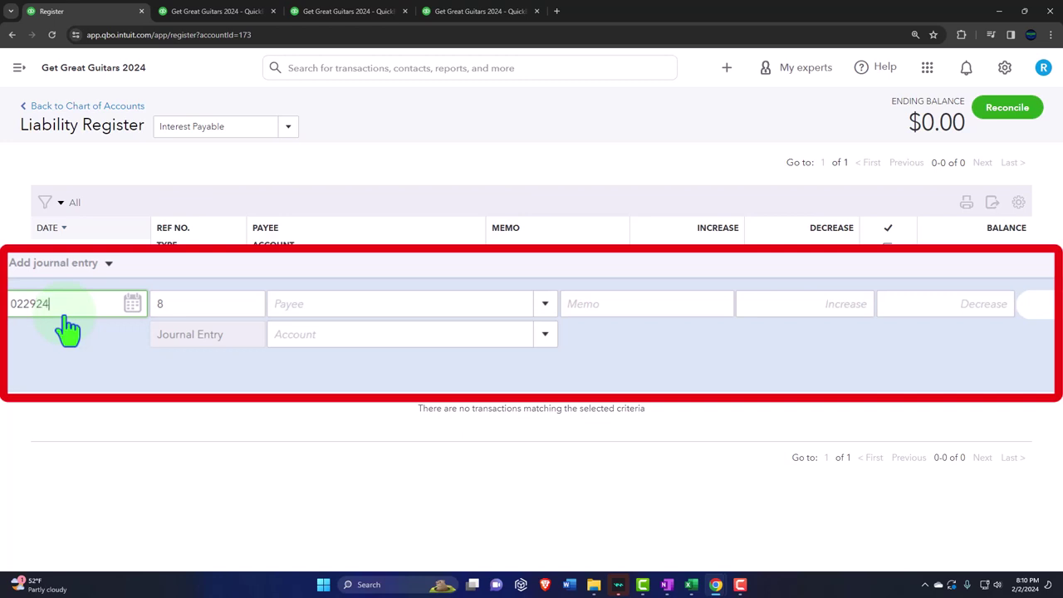
key("Tab")
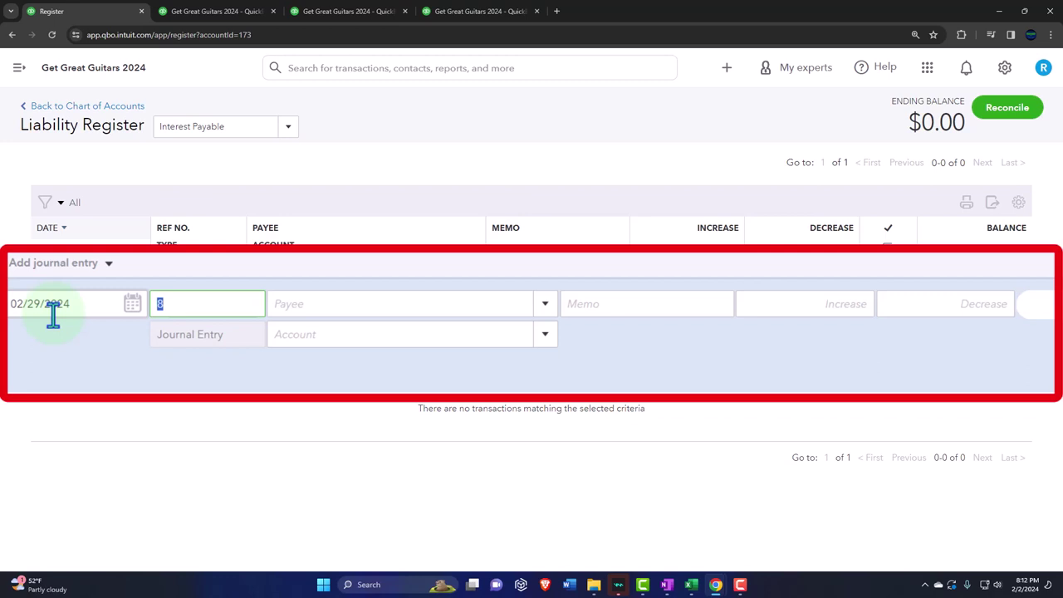
Enter the memo Adj Entry and an increase of 72.92, leaving the payee blank
key("Tab")
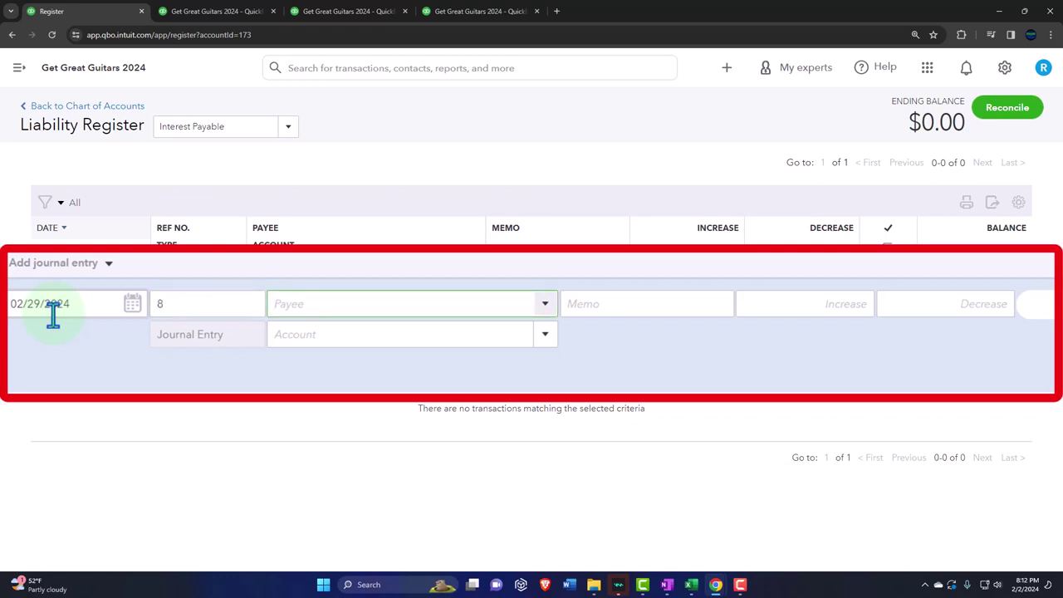
key("Tab")
type("A")
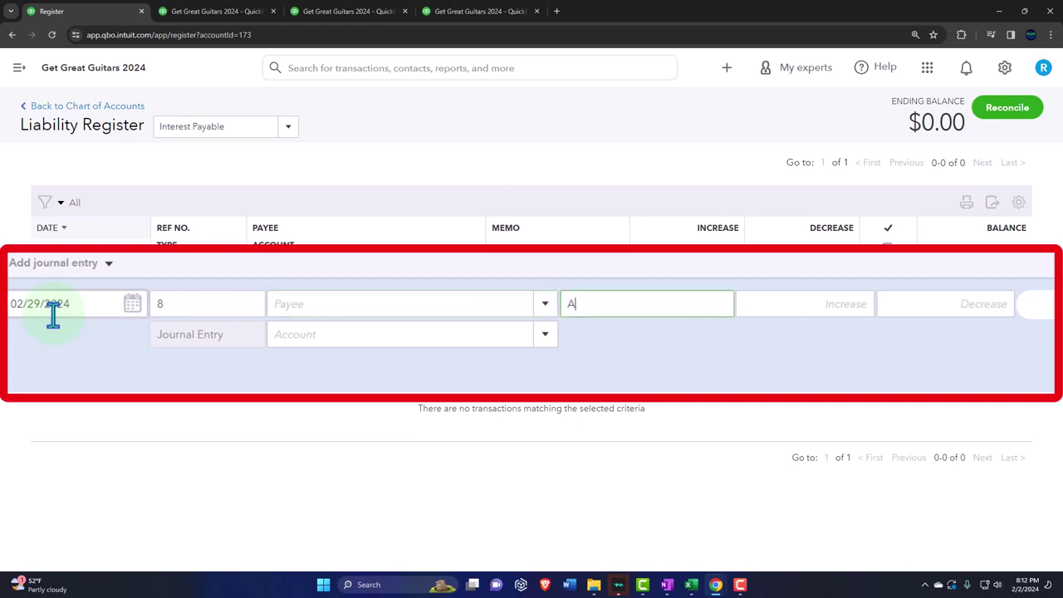
type("dj Entry")
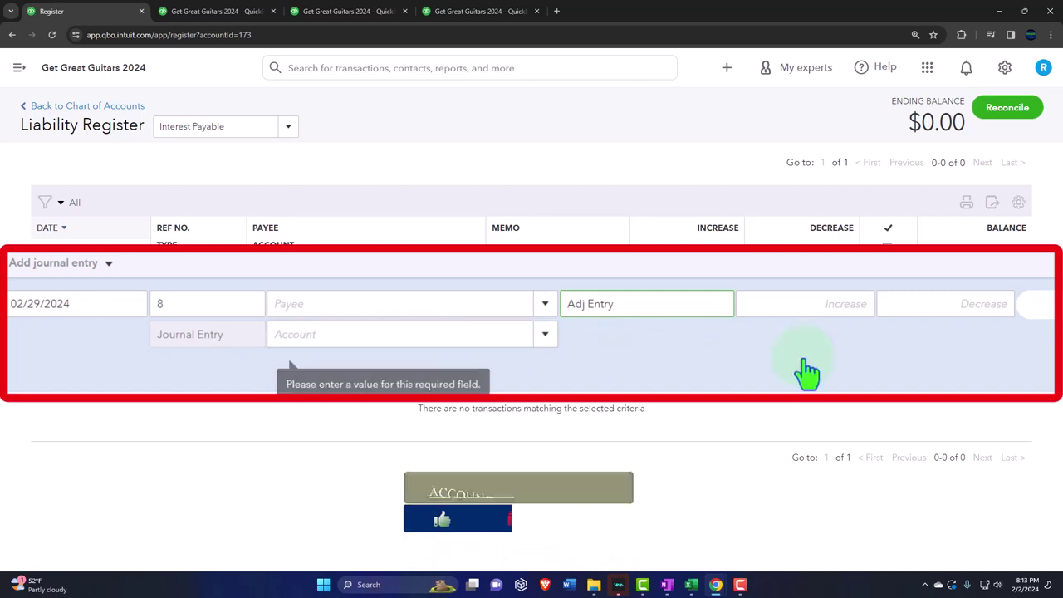
key("Tab")
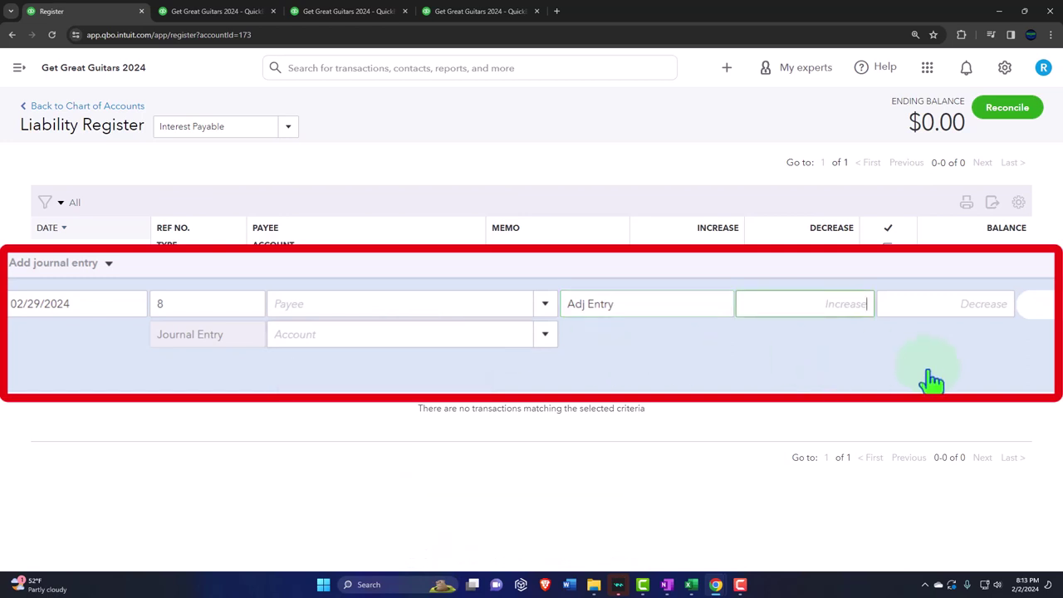
type("72.92")
key("Tab")
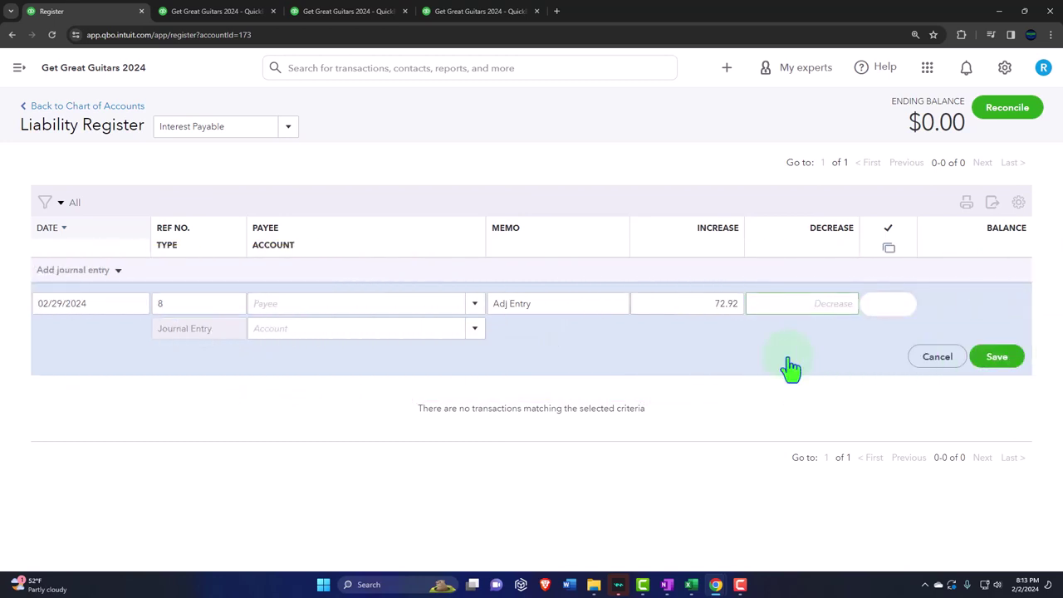
Set the journal entry's offsetting account to Interest Expense
key("Tab")
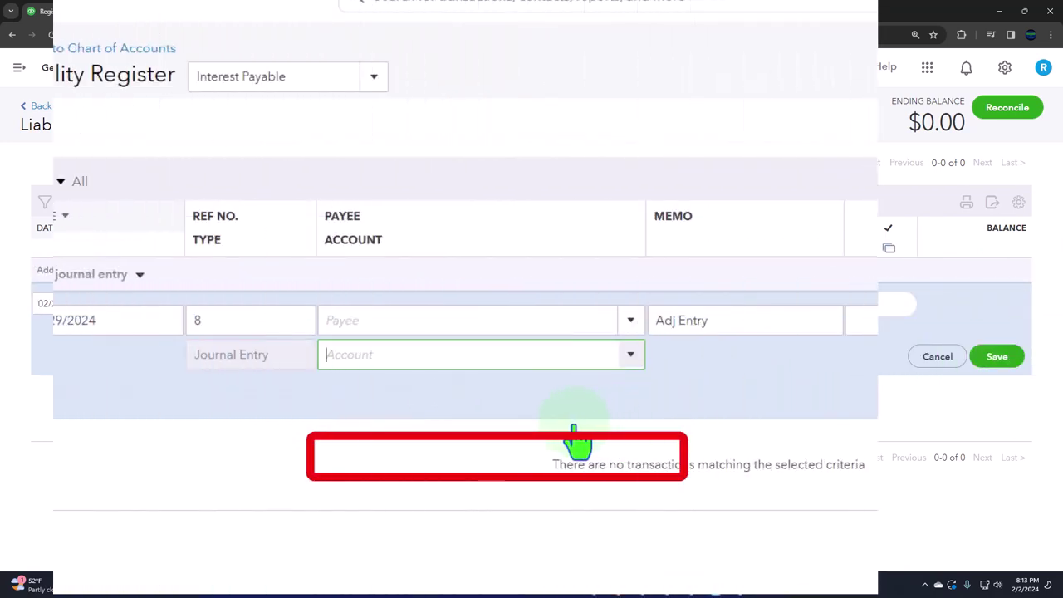
type("Inteerst")
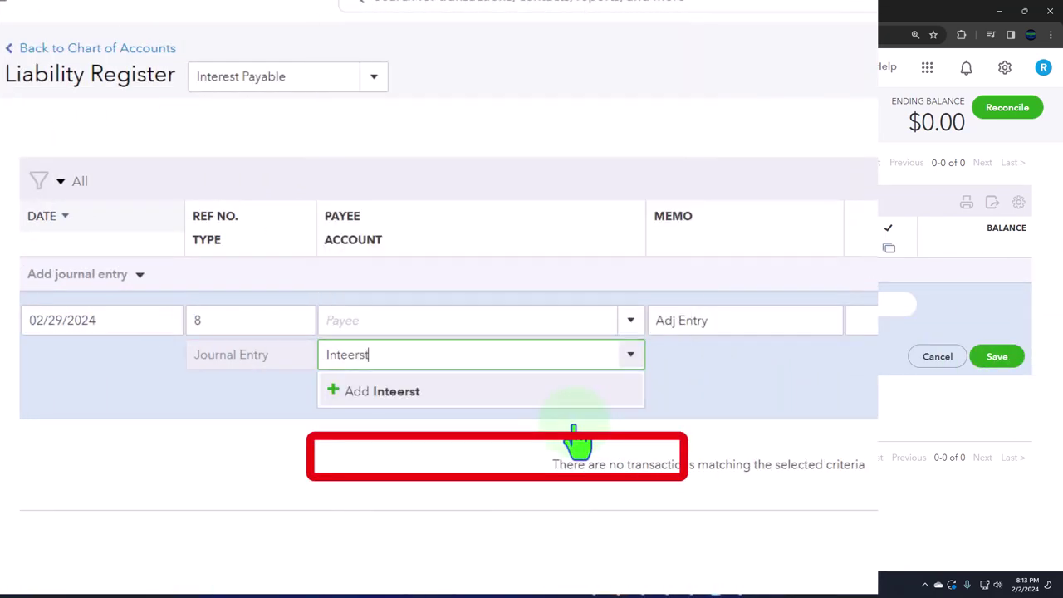
key("BackSpace")
key("BackSpace")
key("BackSpace")
key("BackSpace")
type("re")
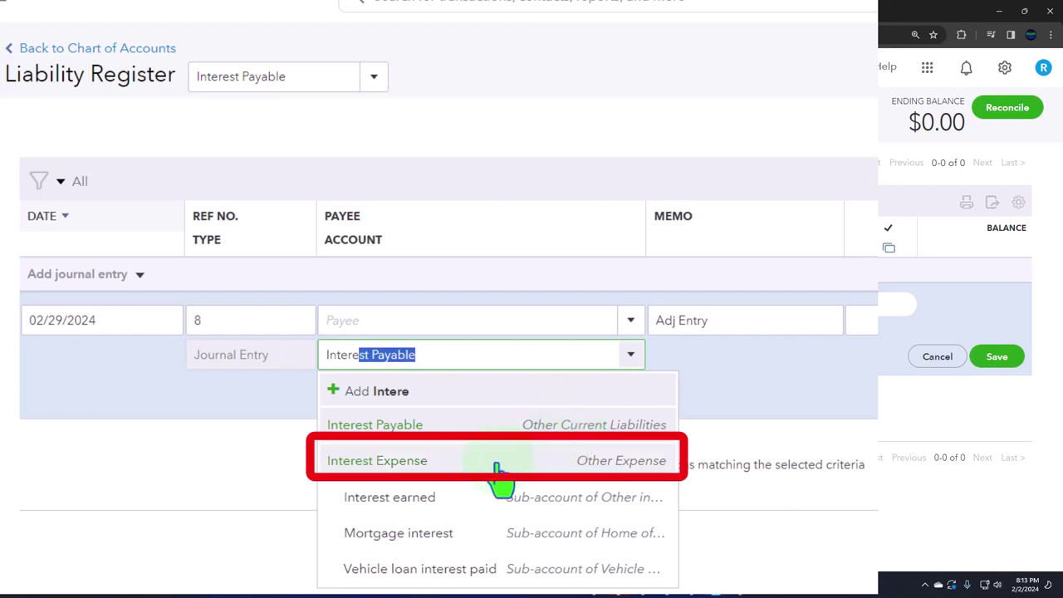
left_click(407, 466)
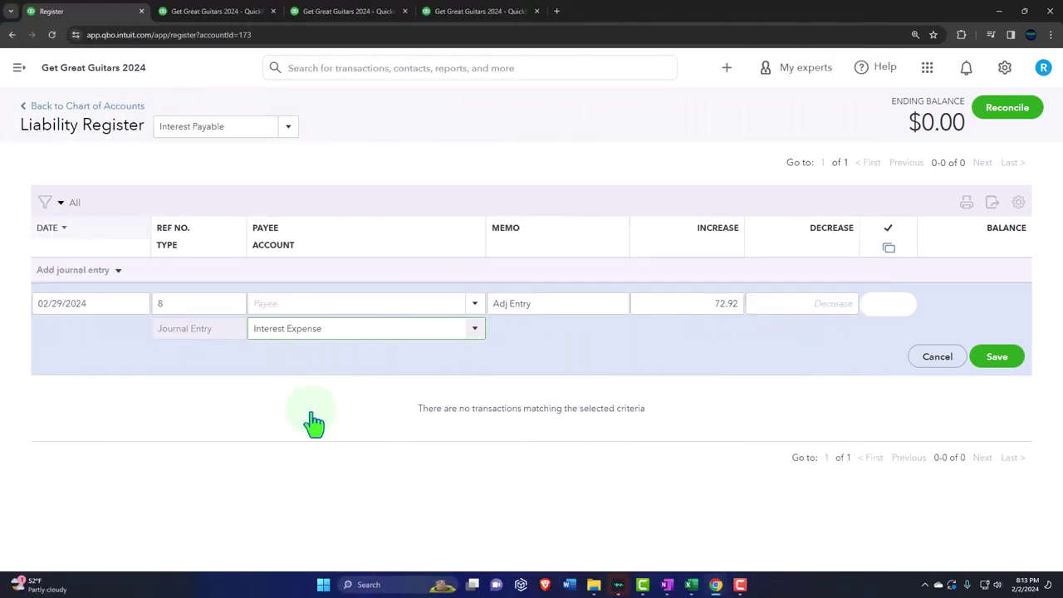
Save the new Interest Payable register entry and open it as a full journal entry for editing
left_click(1005, 376)
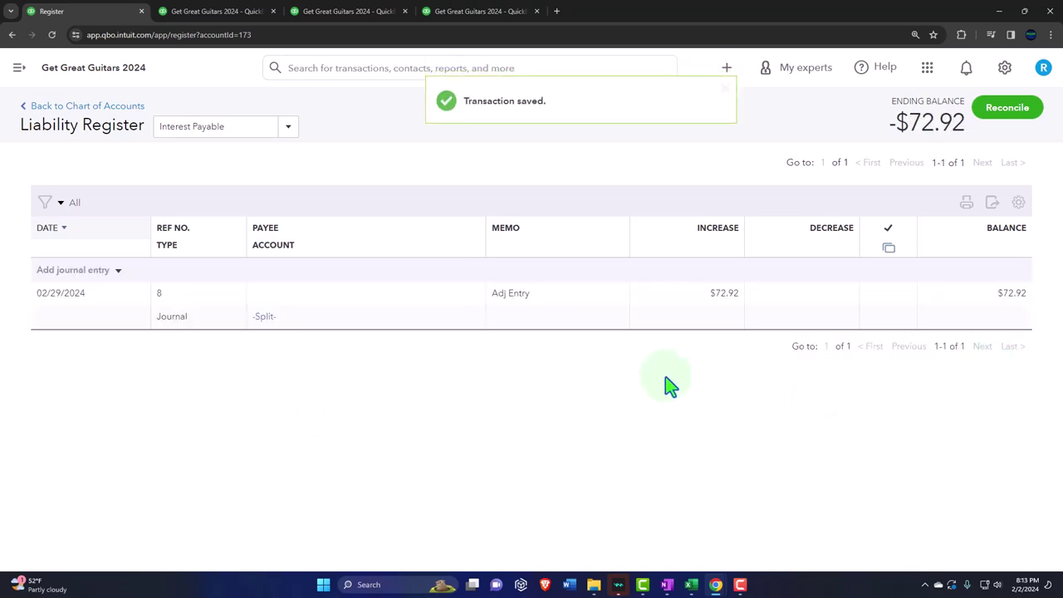
left_click(358, 328)
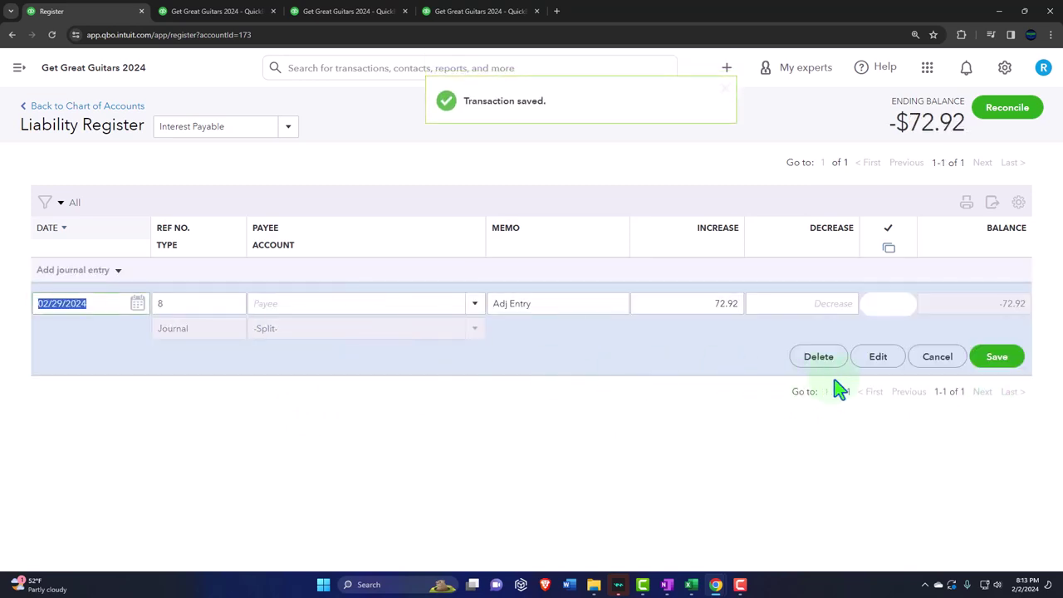
left_click(872, 366)
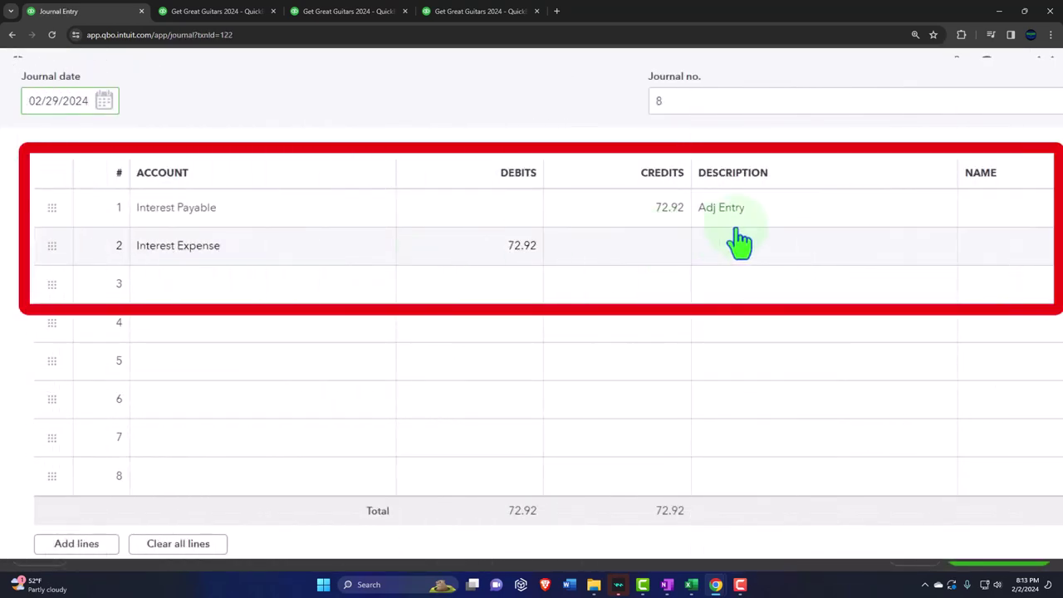
Add the description Adj Entry to the Interest Expense line, then save and close the journal entry
left_click(796, 223)
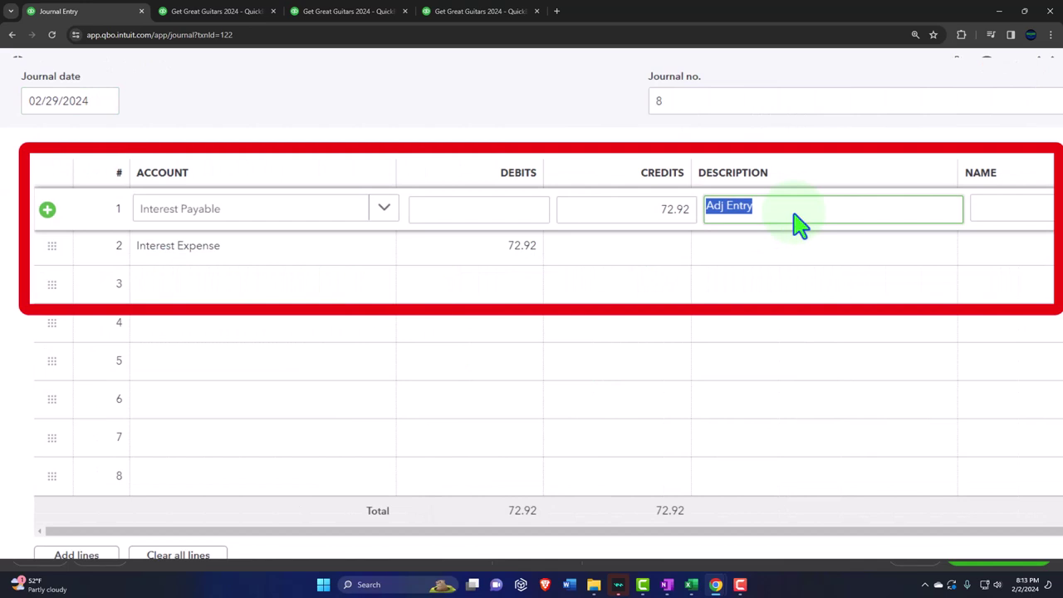
left_click(750, 261)
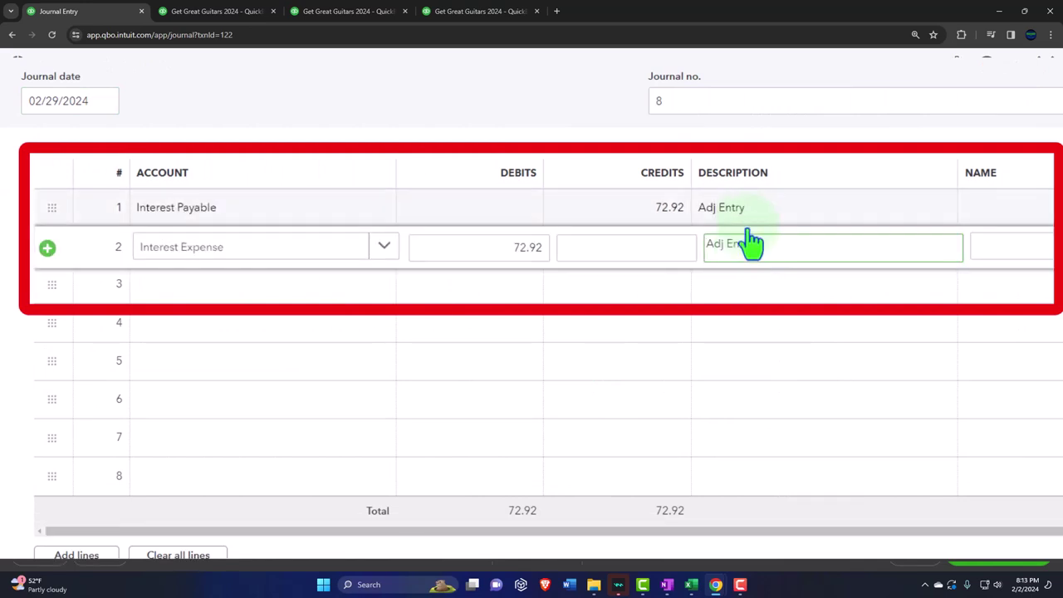
key("Tab")
key("Tab")
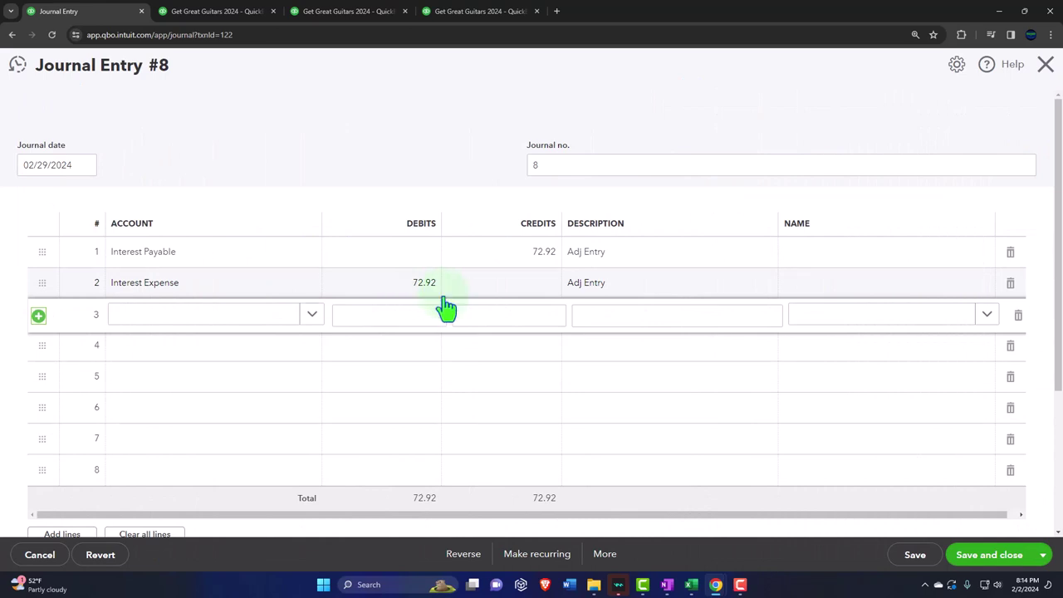
left_click(990, 565)
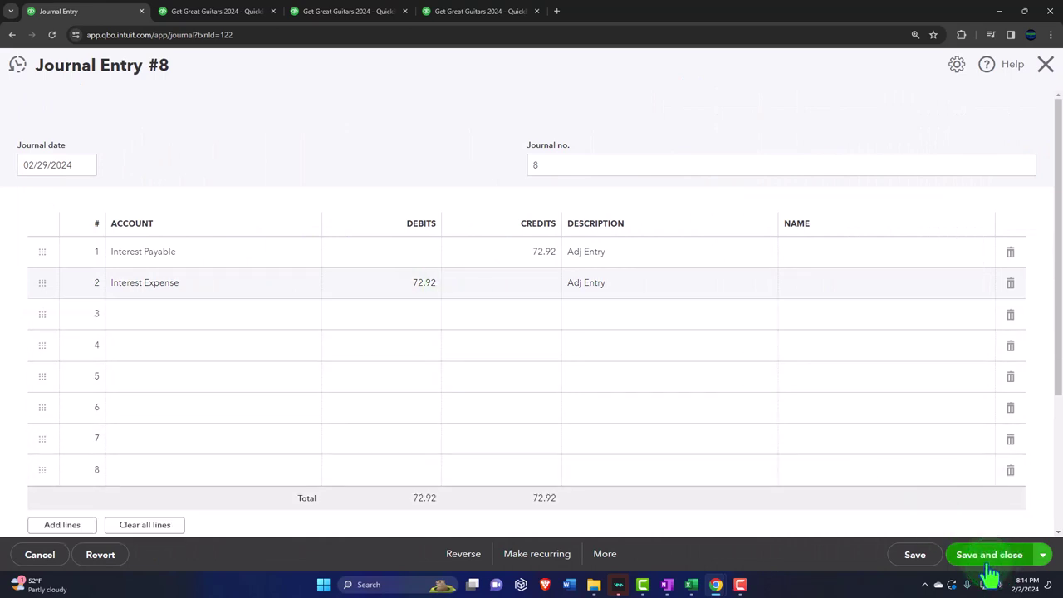
Rerun the Balance Sheet report through 02/29/2024 and locate Interest Payable among the other current liabilities
left_click(217, 12)
scroll(517, 363, "up", 10)
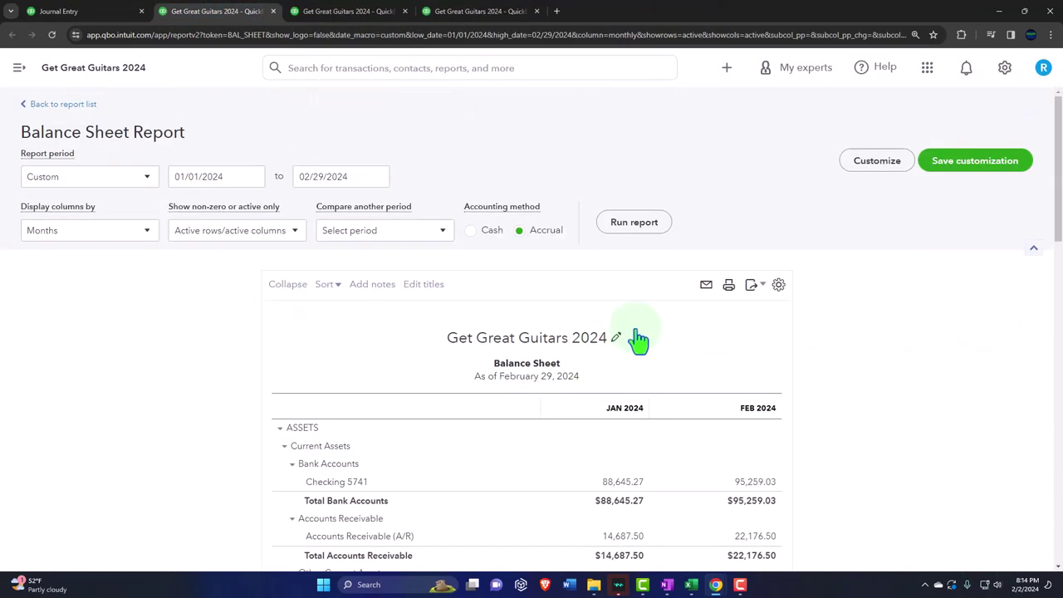
left_click(626, 223)
scroll(485, 387, "down", 2)
key("ctrl+plus")
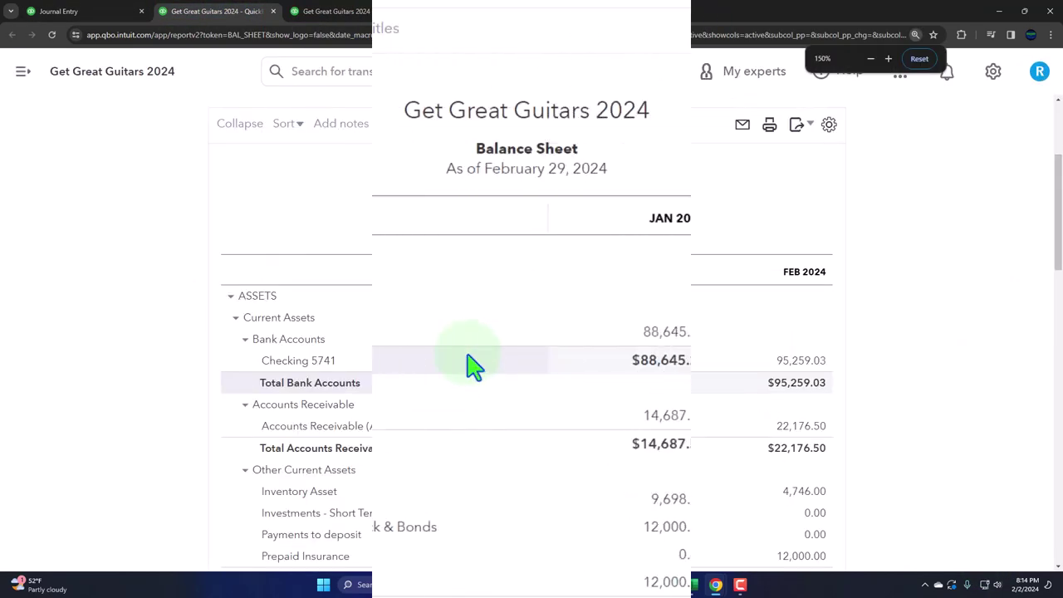
scroll(474, 366, "down", 5)
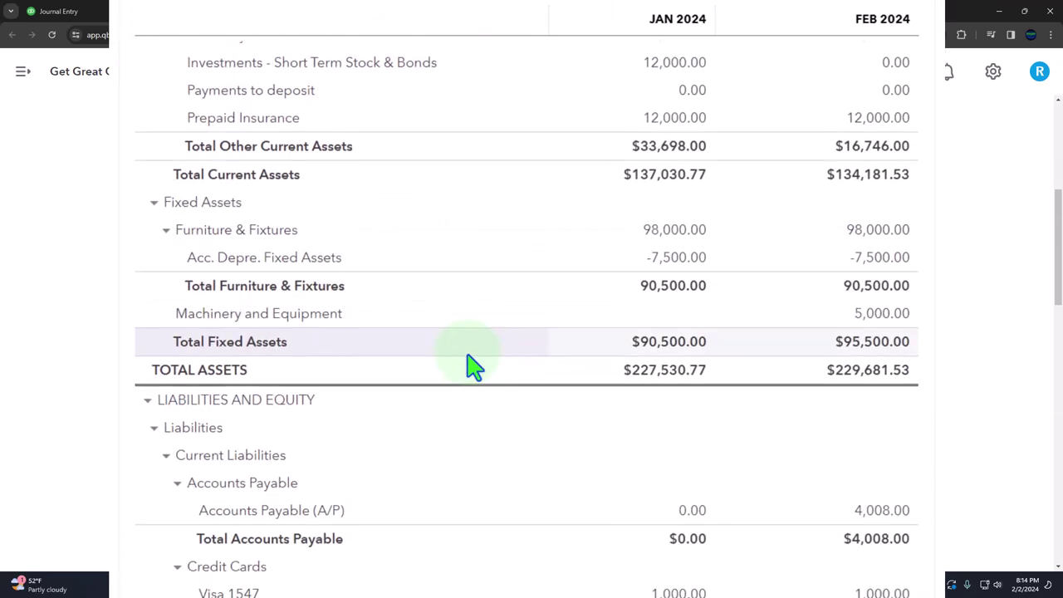
scroll(474, 366, "down", 5)
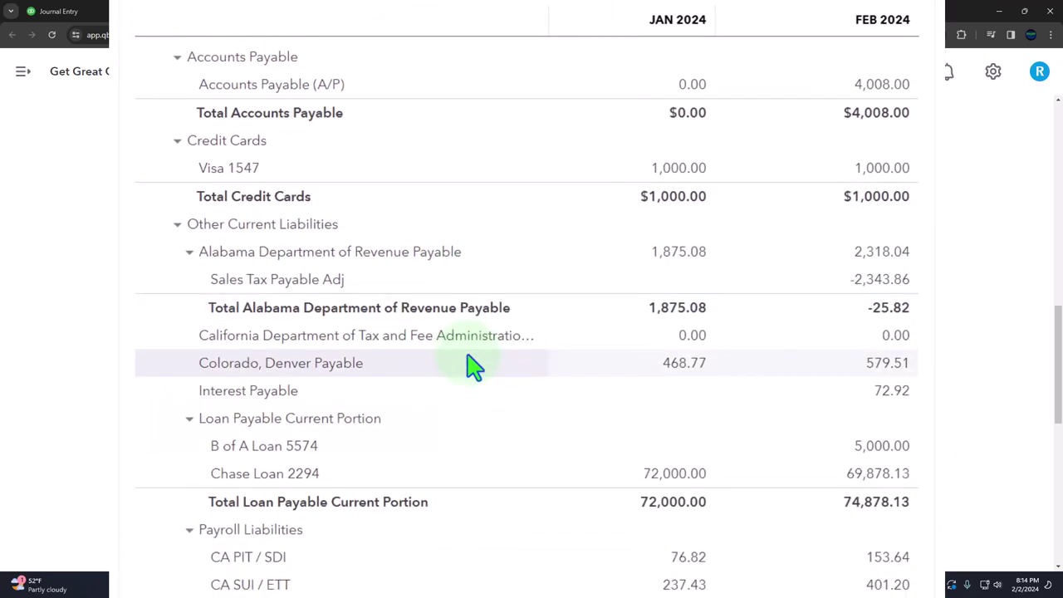
Drill into the February Interest Payable balance, view its source journal entry, and return to the Balance Sheet
left_click(891, 394)
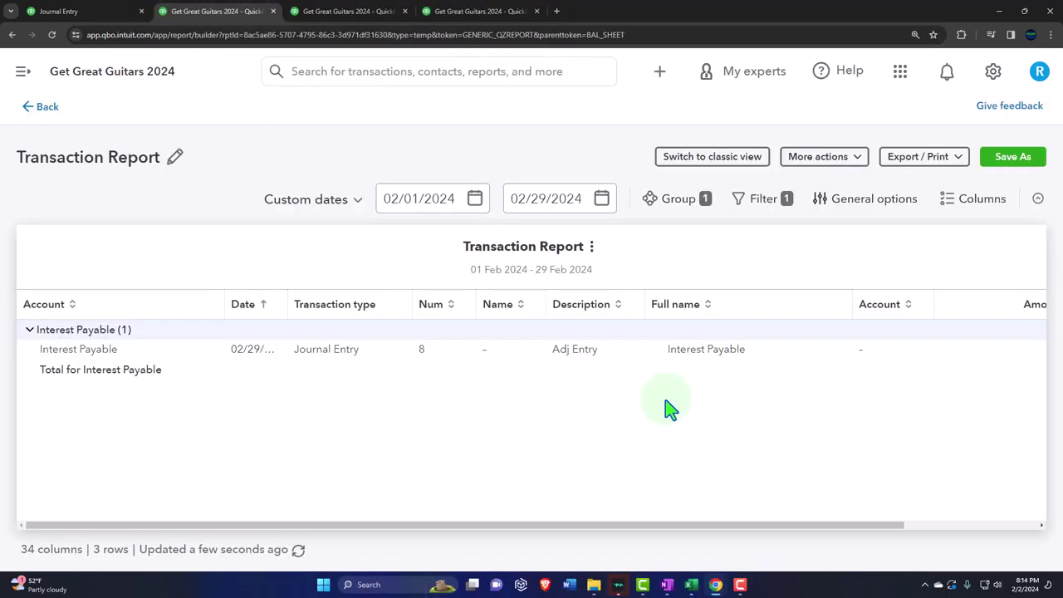
key("ctrl+minus")
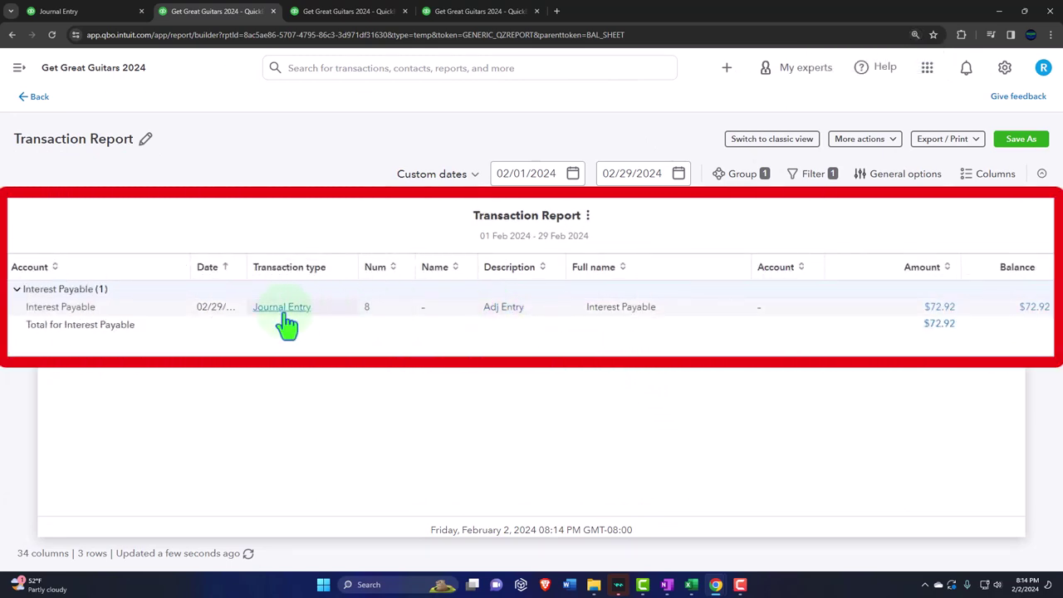
left_click(492, 308)
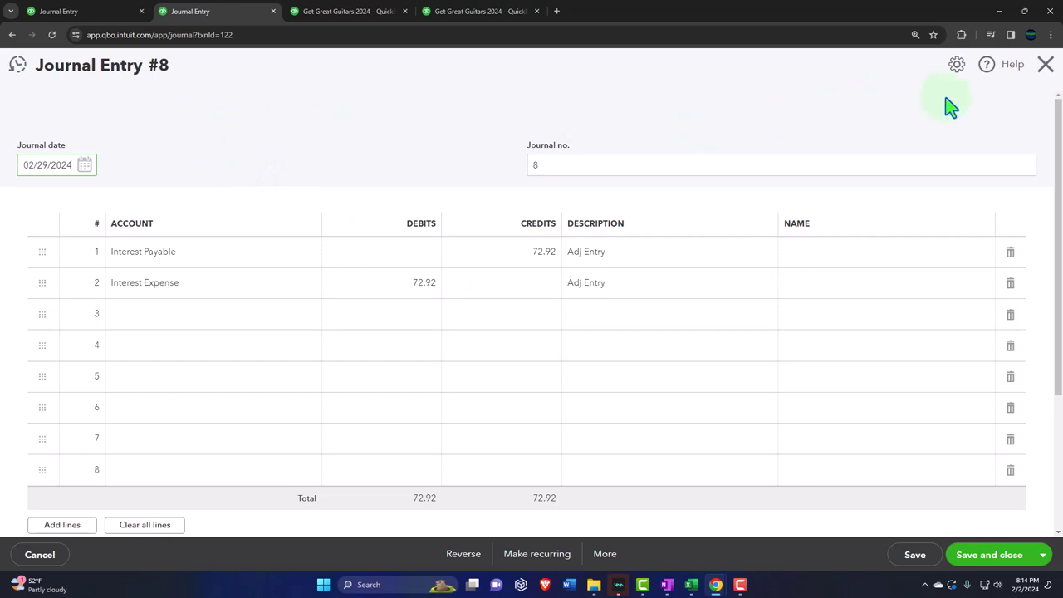
left_click(1046, 71)
left_click(38, 98)
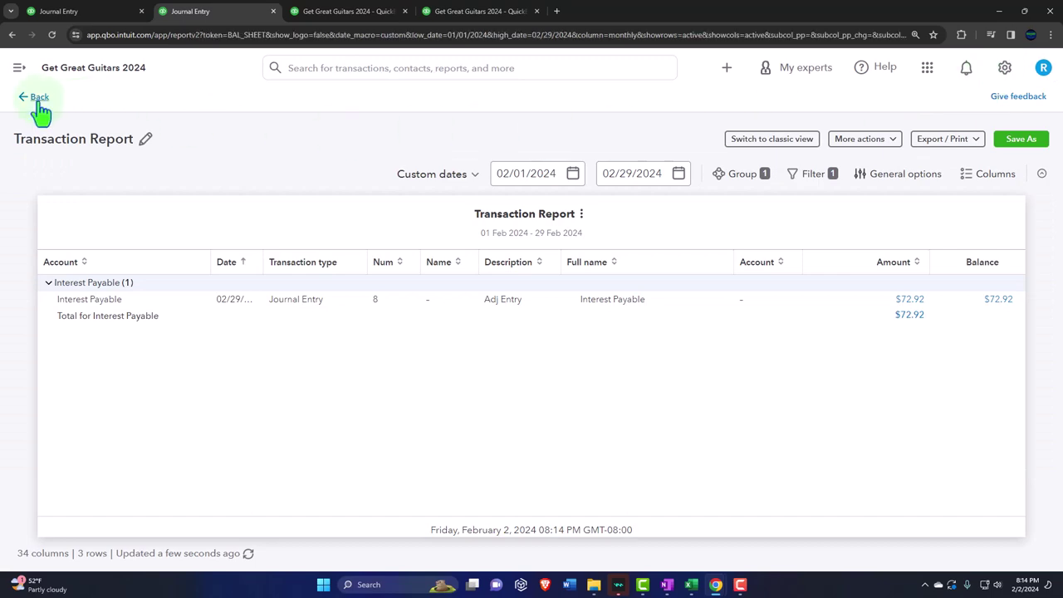
Run the Profit and Loss report through 02/29/2024 and find Interest Expense under Other Expenses
scroll(41, 109, "down", 10)
left_click(349, 11)
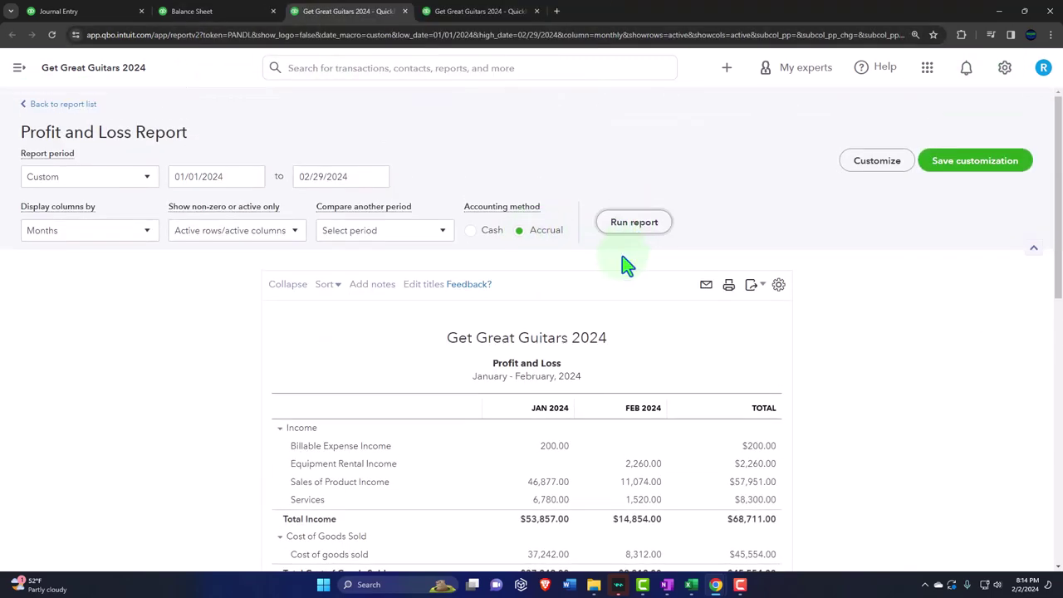
scroll(602, 283, "down", 2)
scroll(597, 304, "down", 8)
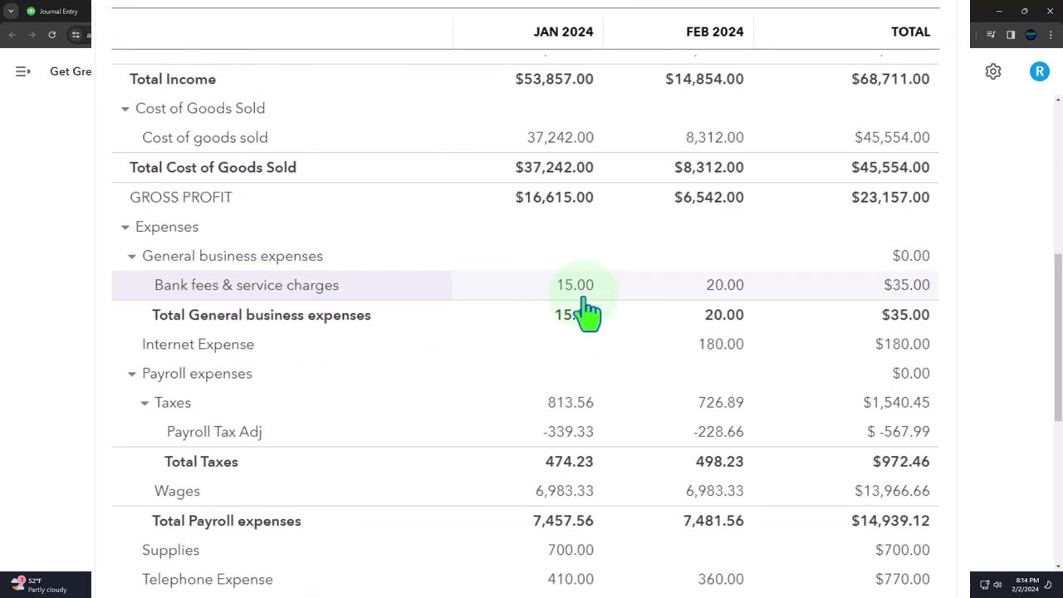
scroll(586, 307, "down", 1)
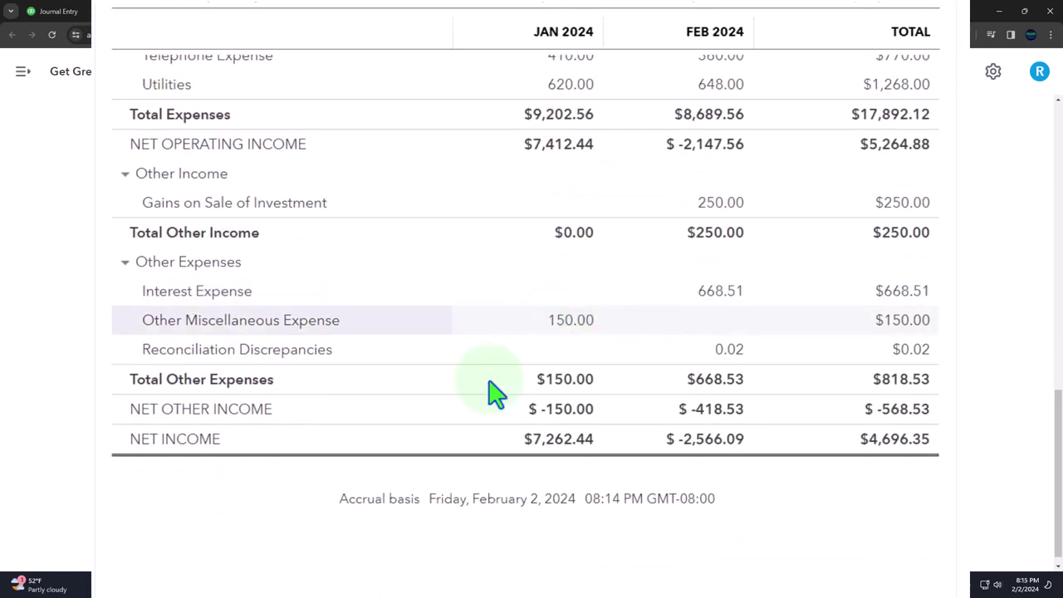
Review the transactions behind the February Interest Expense amount and return to the Profit and Loss report
left_click(713, 292)
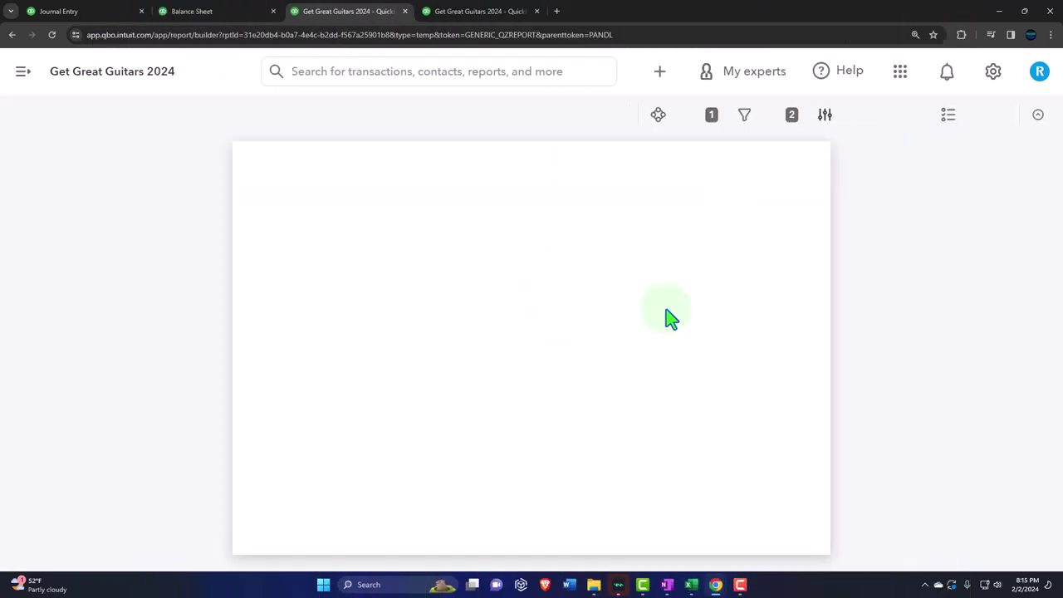
key("ctrl+minus")
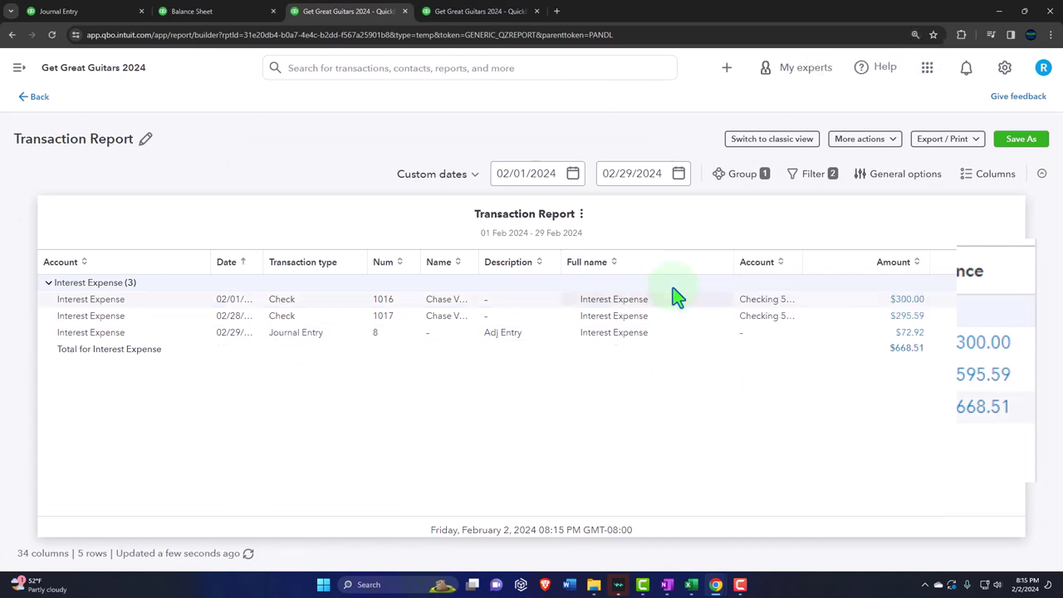
left_click(47, 107)
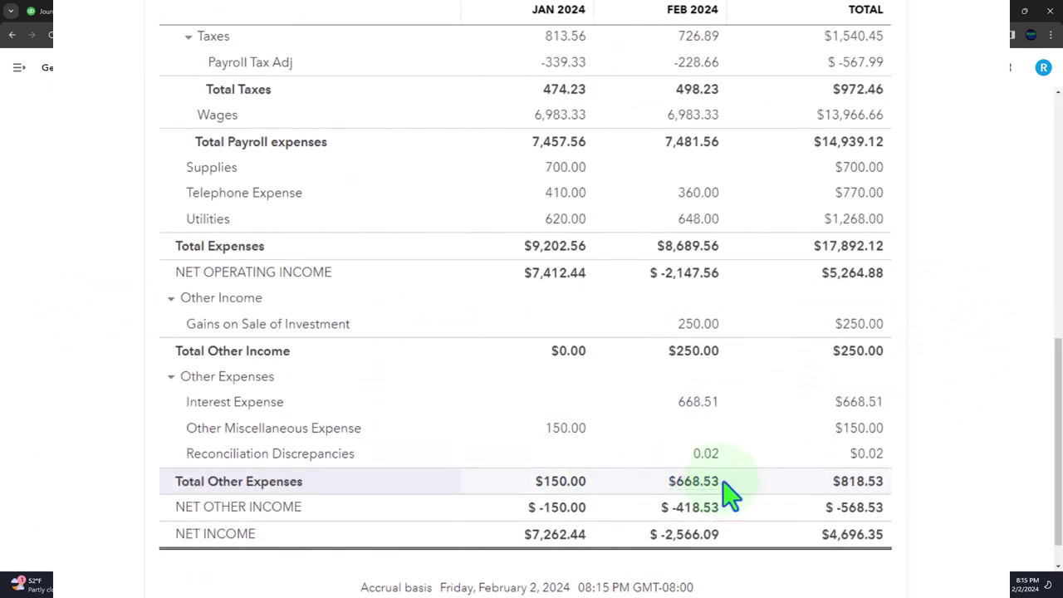
Check net income on the Profit and Loss, then review B of A Loan 5574 and Interest Payable on the Balance Sheet
scroll(705, 403, "down", 2)
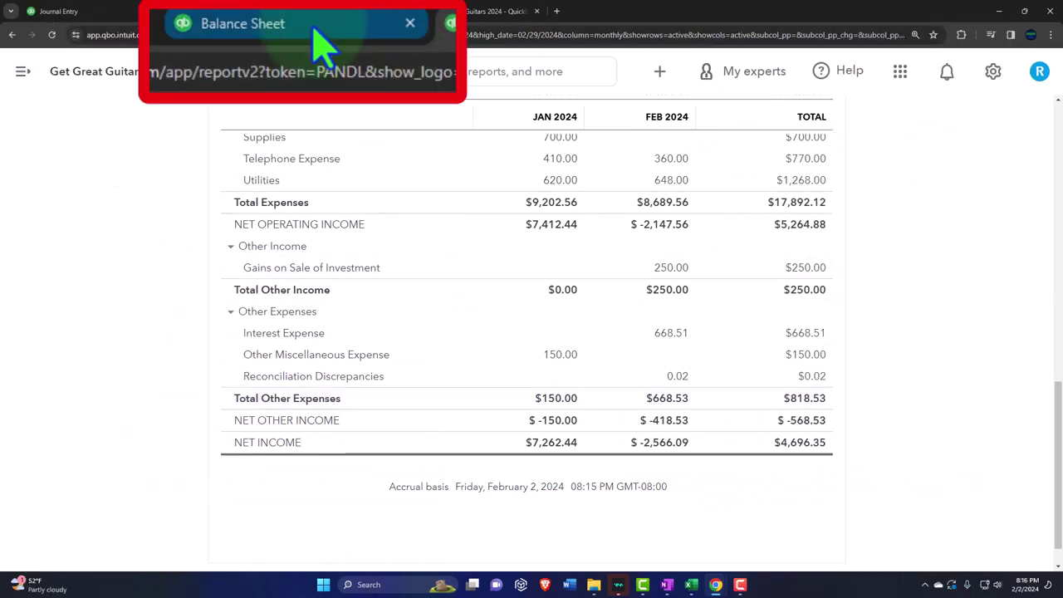
left_click(233, 11)
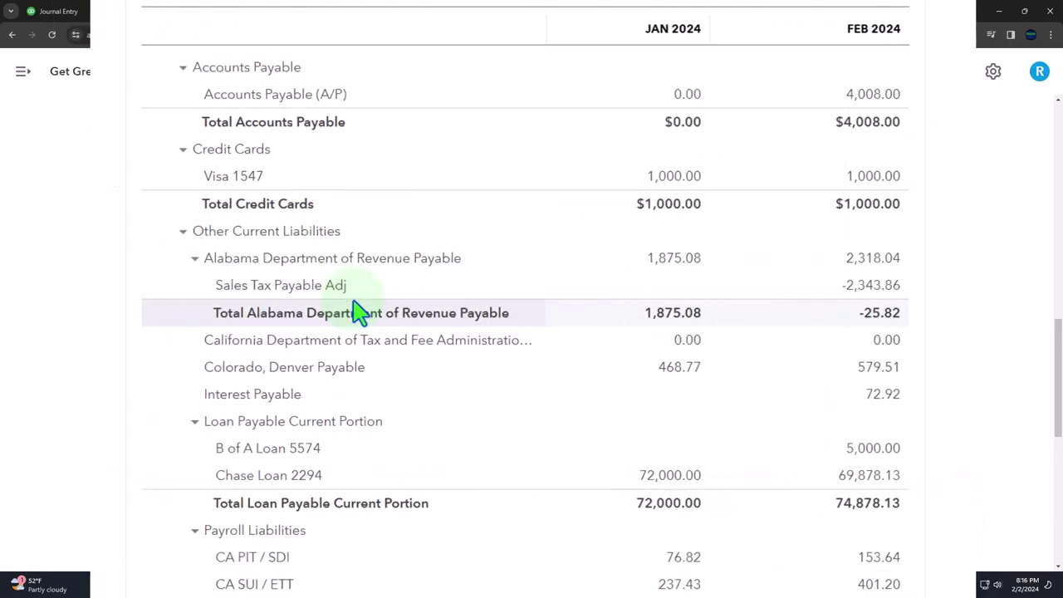
scroll(358, 312, "down", 2)
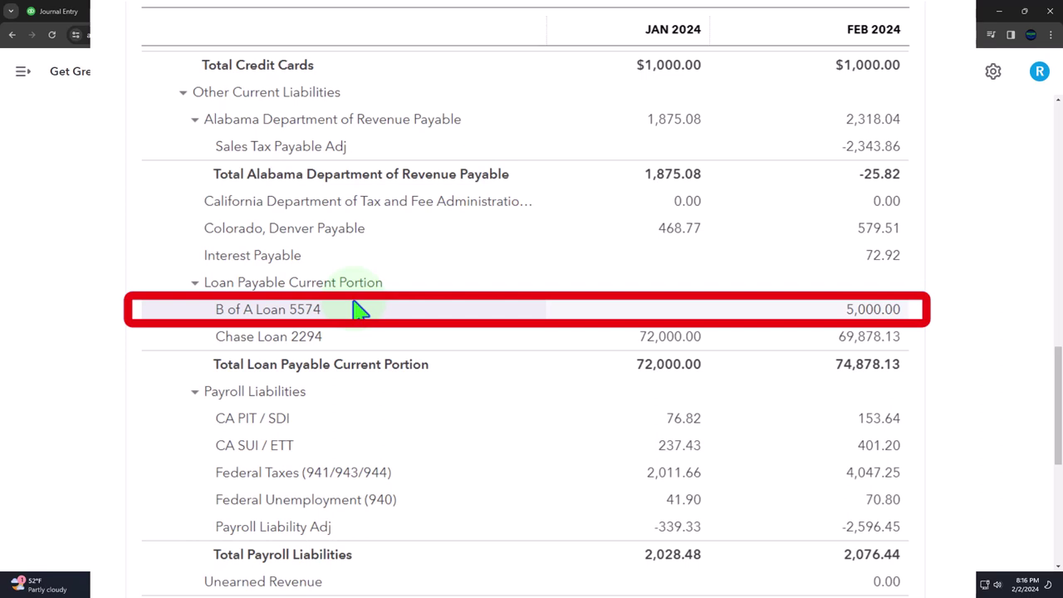
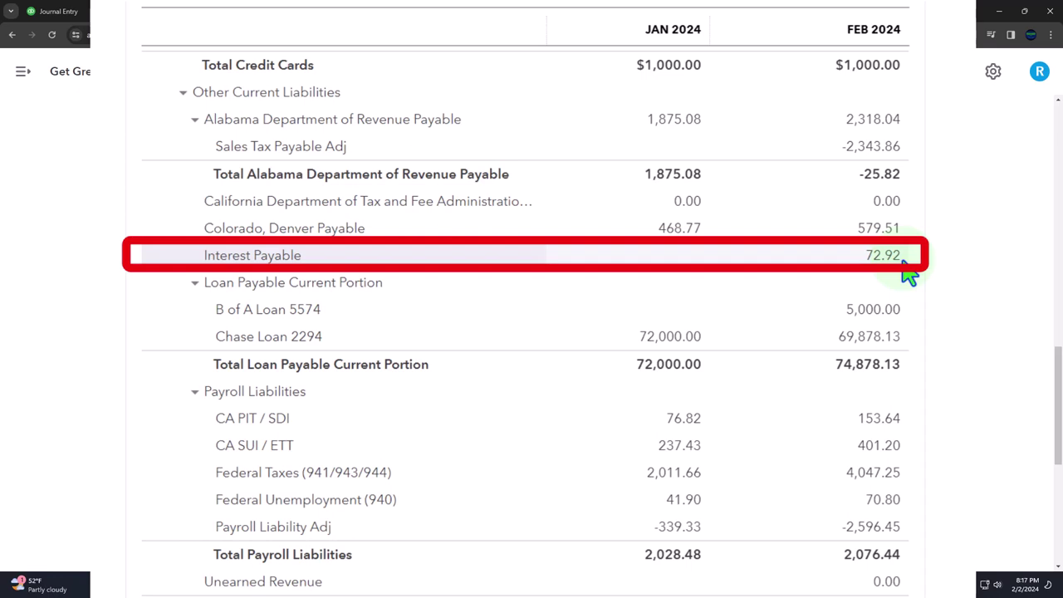
Switch to the Excel amortization table and examine the 3/15/2024 payment row and the half-month interest in F8
left_click(698, 597)
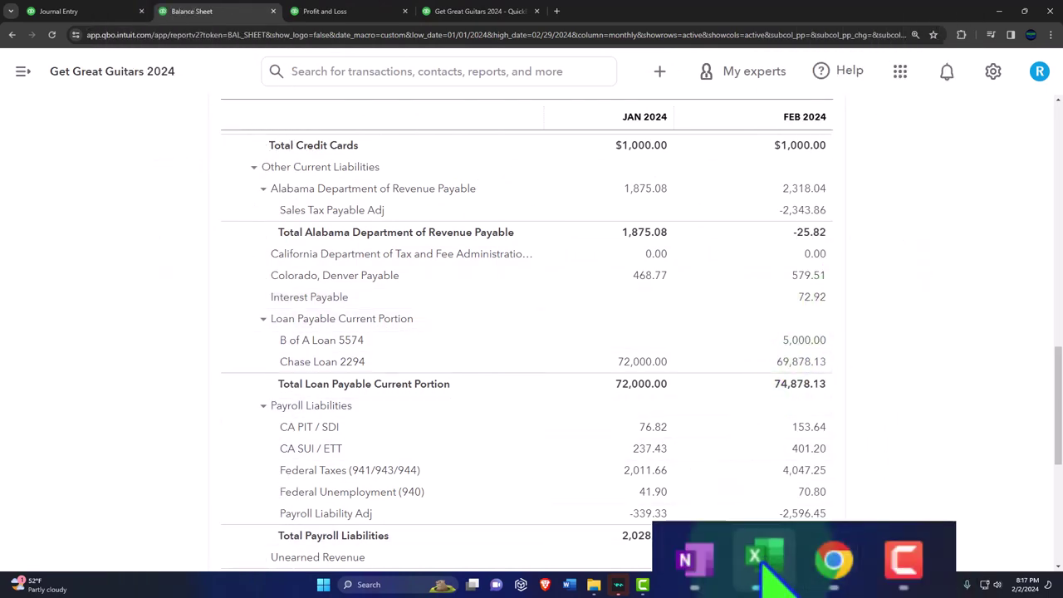
left_click(763, 560)
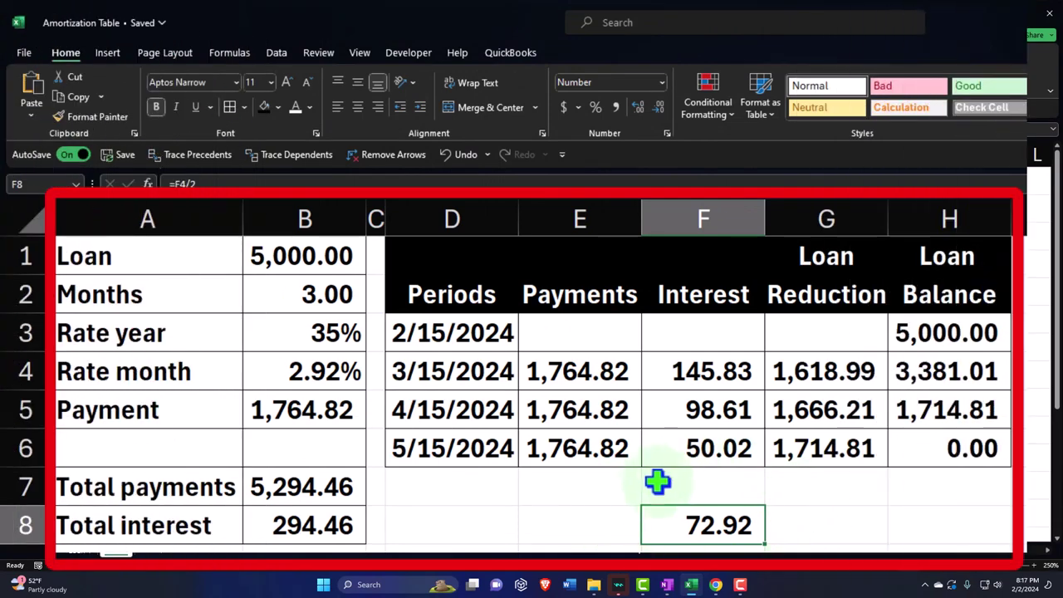
left_click_drag(480, 371, 889, 363)
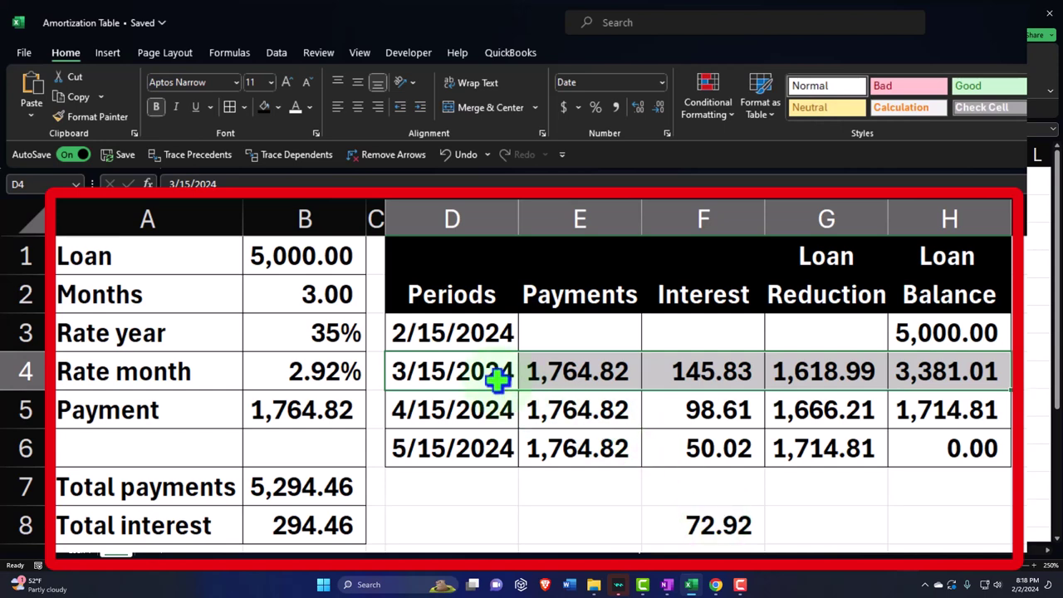
left_click_drag(493, 373, 962, 359)
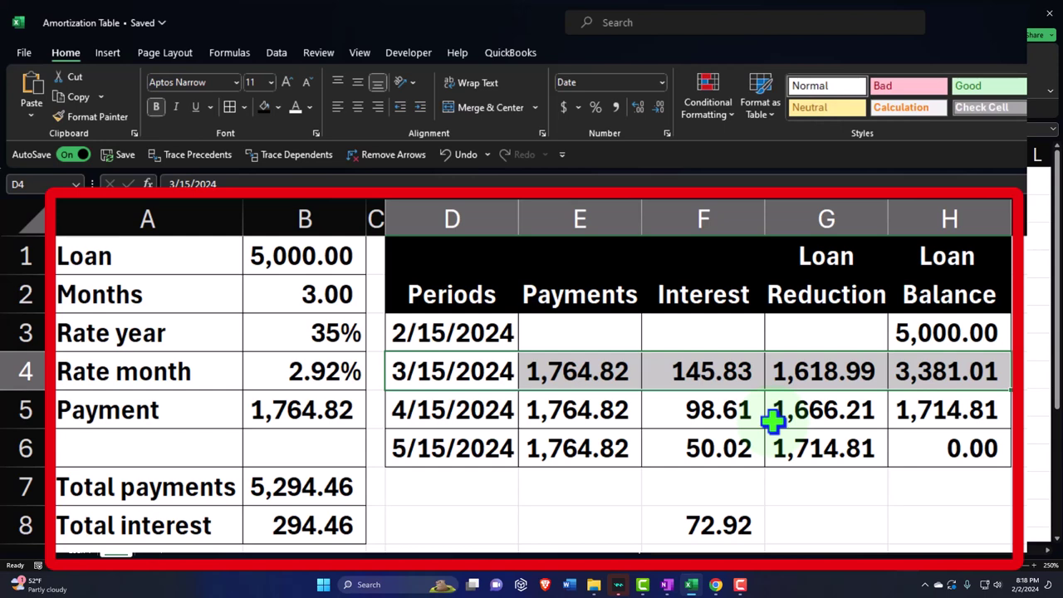
left_click(727, 522)
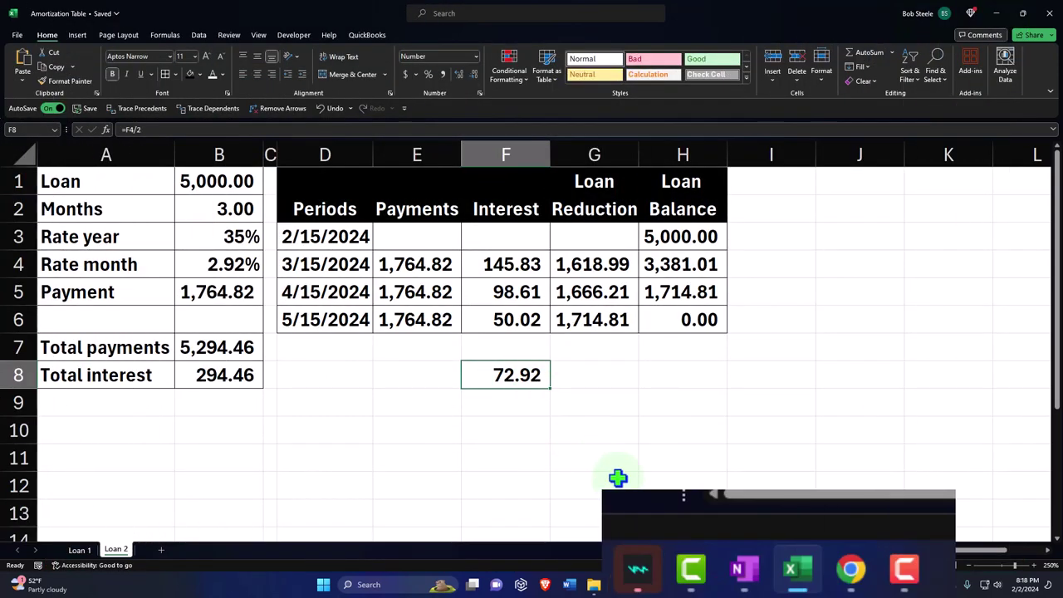
Switch back to QuickBooks Online in the browser and open the Journal report from the Reports page
left_click(705, 527)
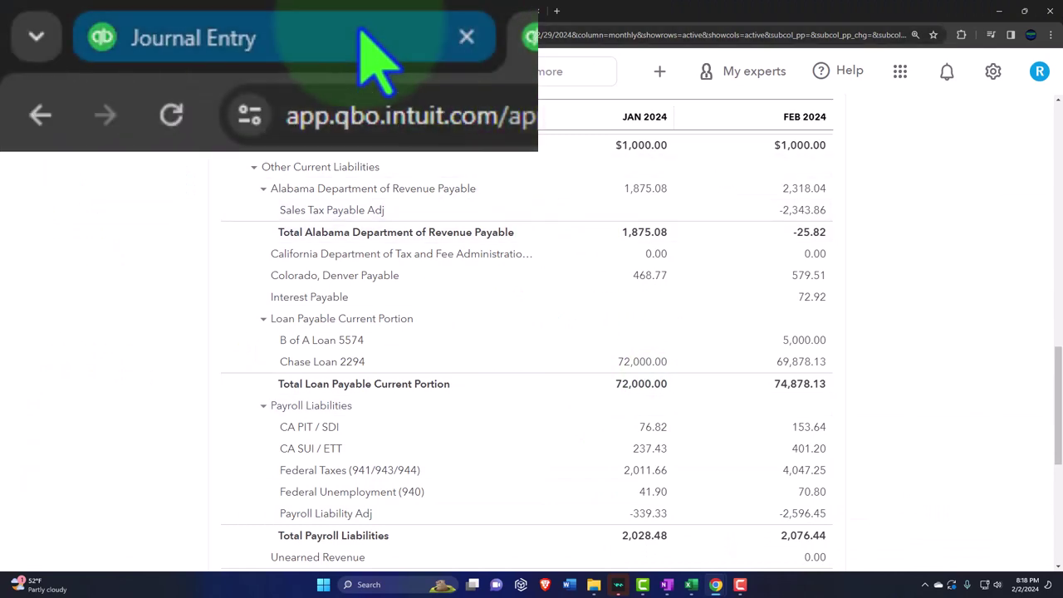
left_click(109, 10)
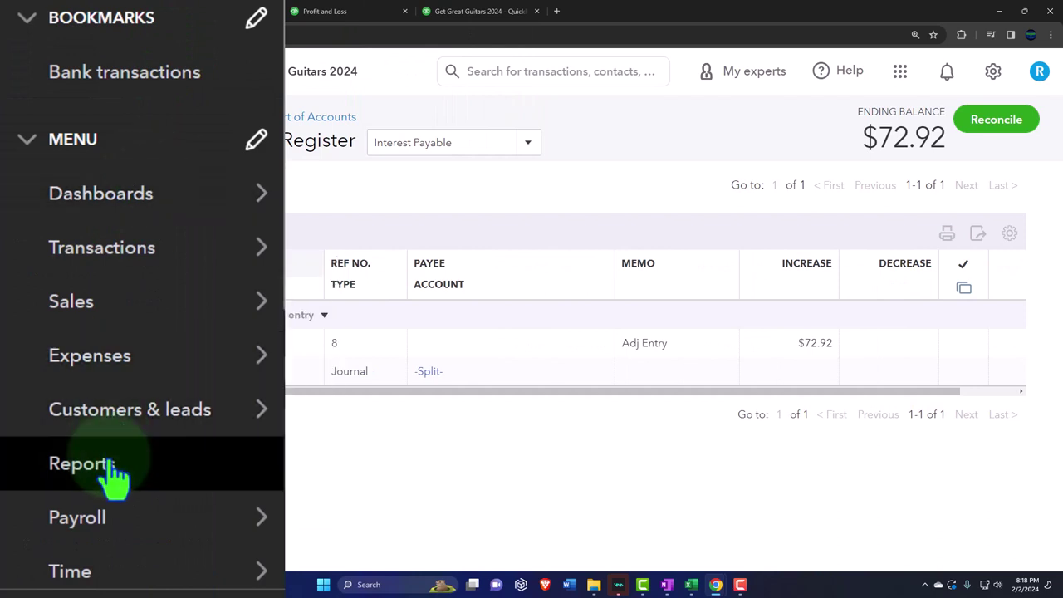
left_click(114, 469)
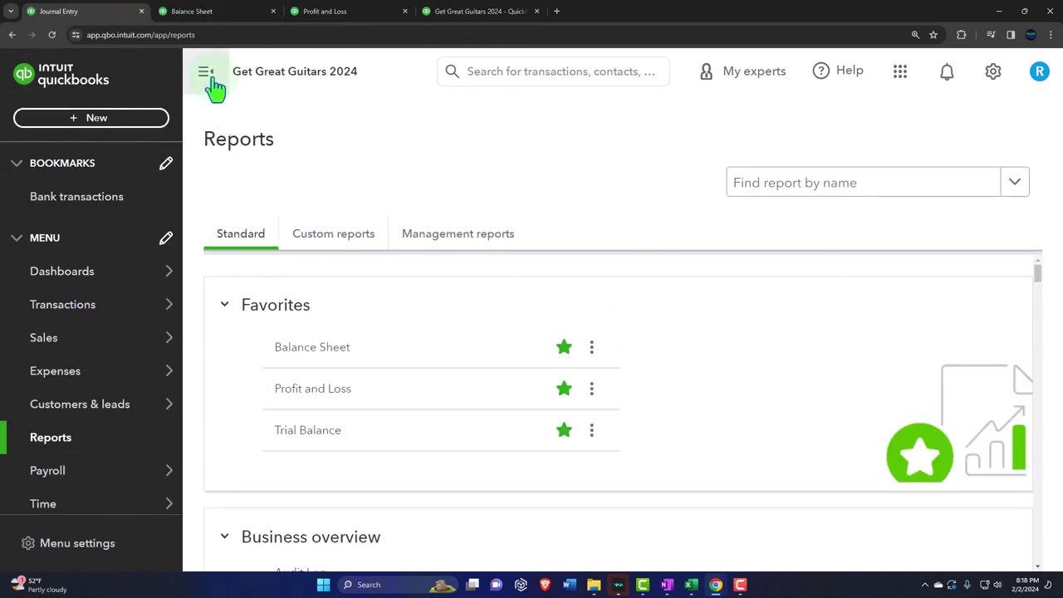
left_click(209, 76)
left_click(681, 182)
type("jouir")
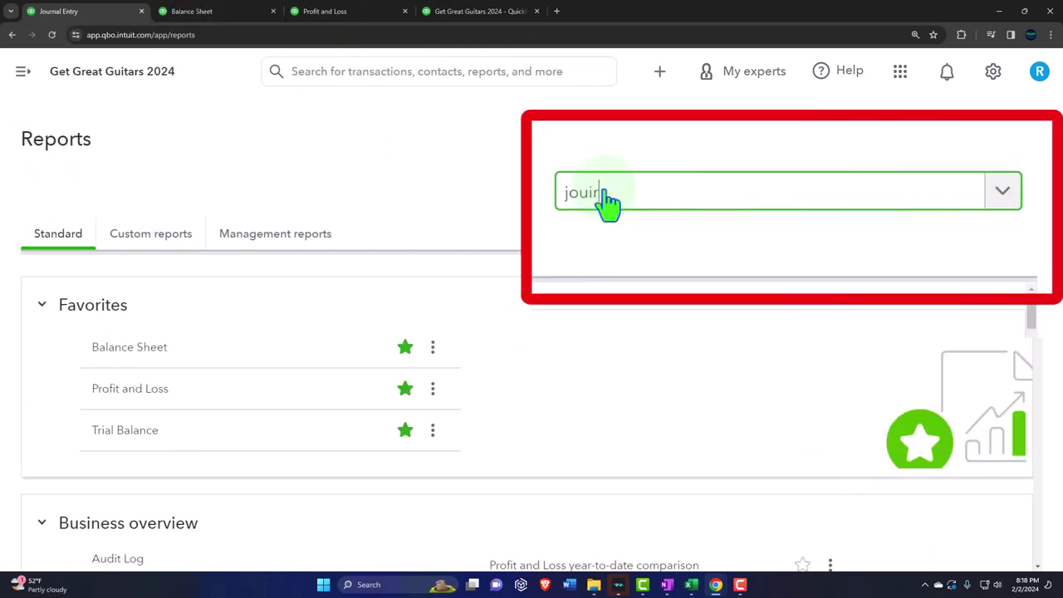
key("BackSpace")
key("BackSpace")
key("Down")
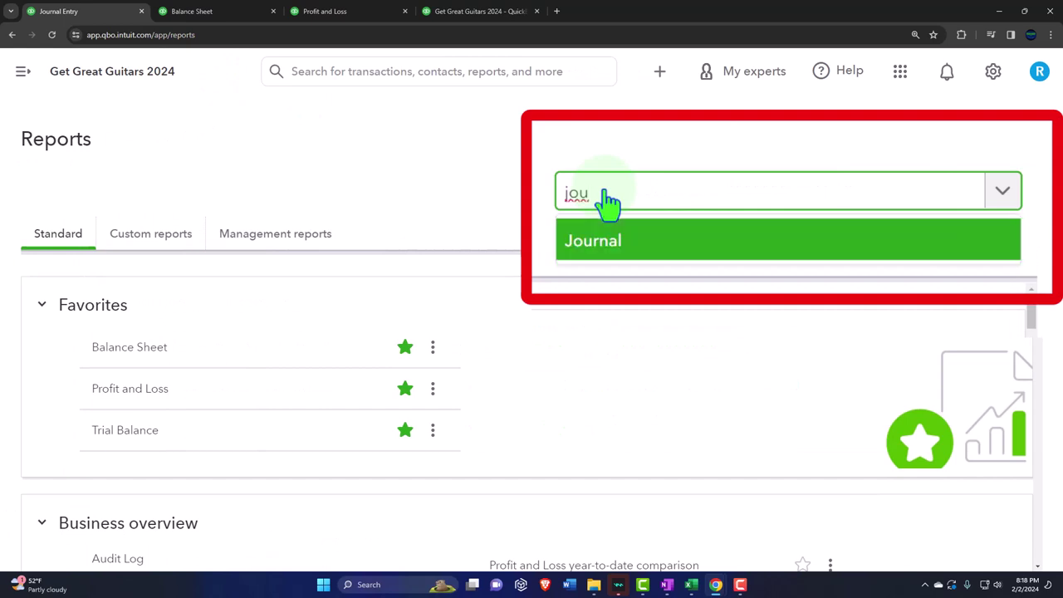
key("Return")
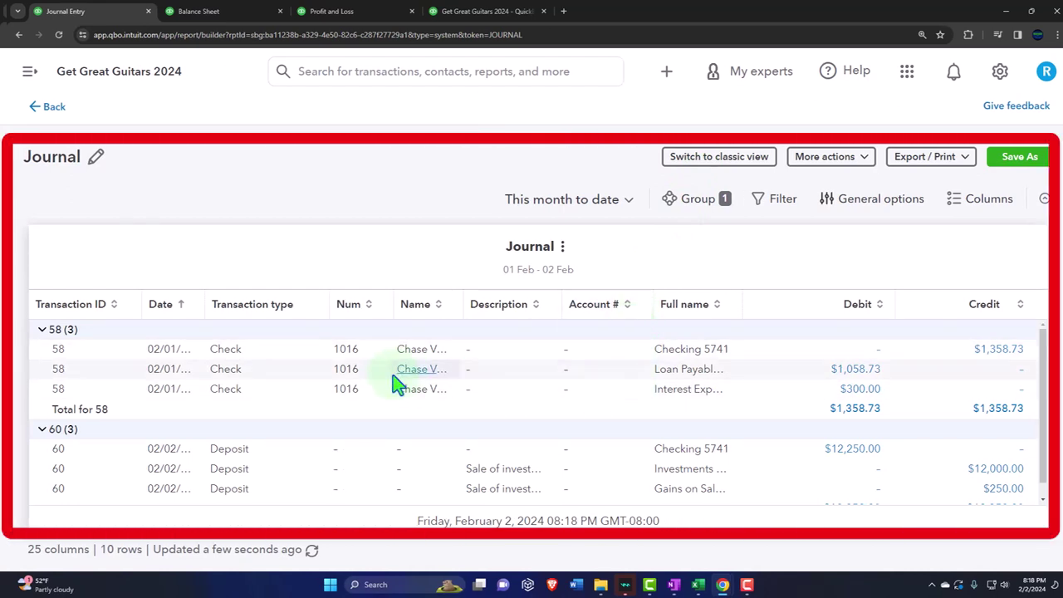
Set the Journal report to custom dates, starting 02/29/2024 and ending 02/29/2024
scroll(233, 387, "down", 1)
scroll(233, 387, "down", 1)
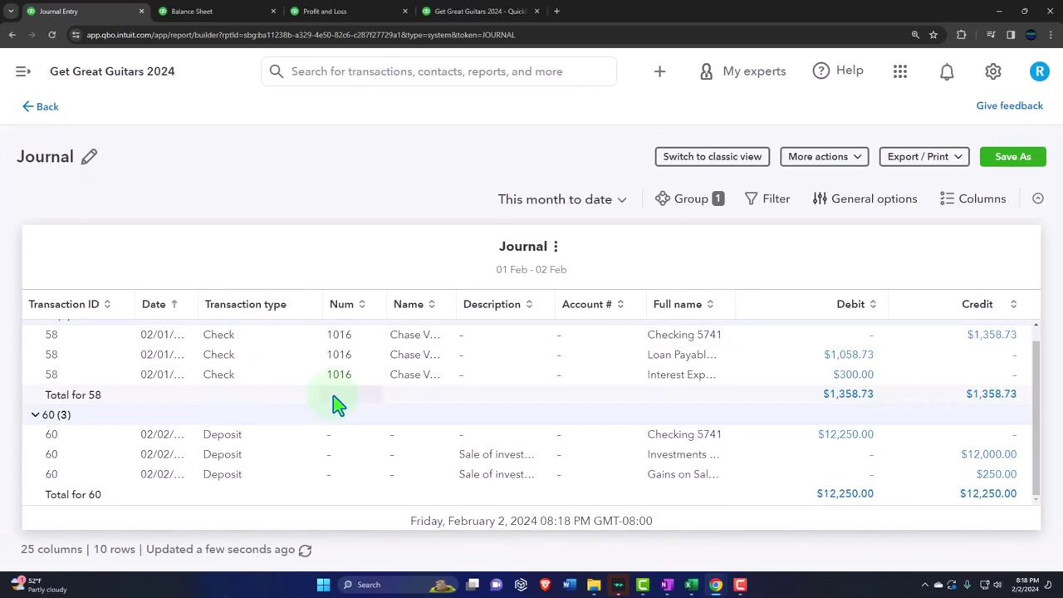
left_click(625, 200)
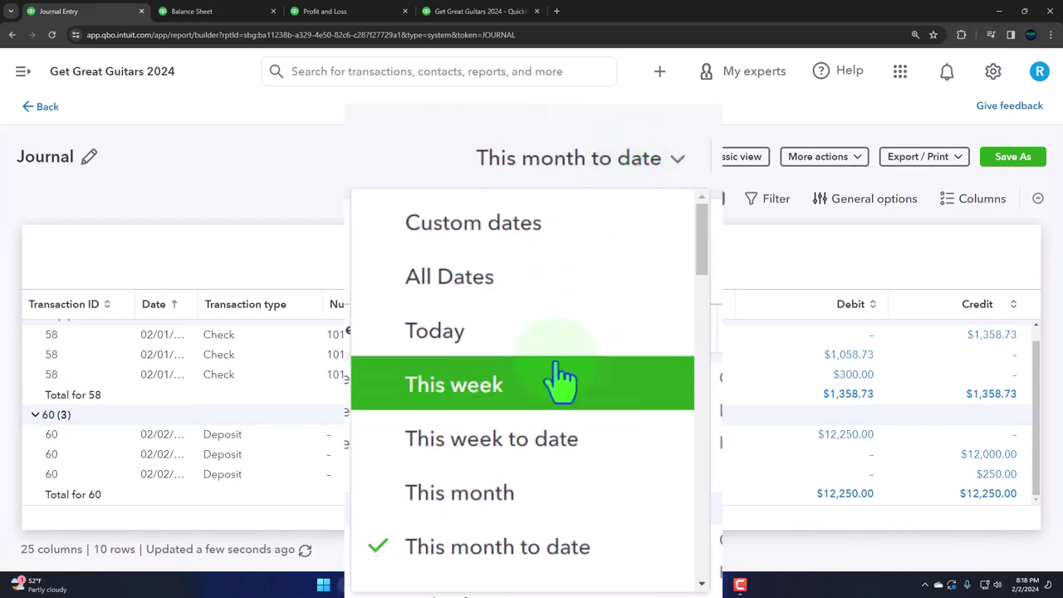
left_click(515, 241)
left_click(451, 201)
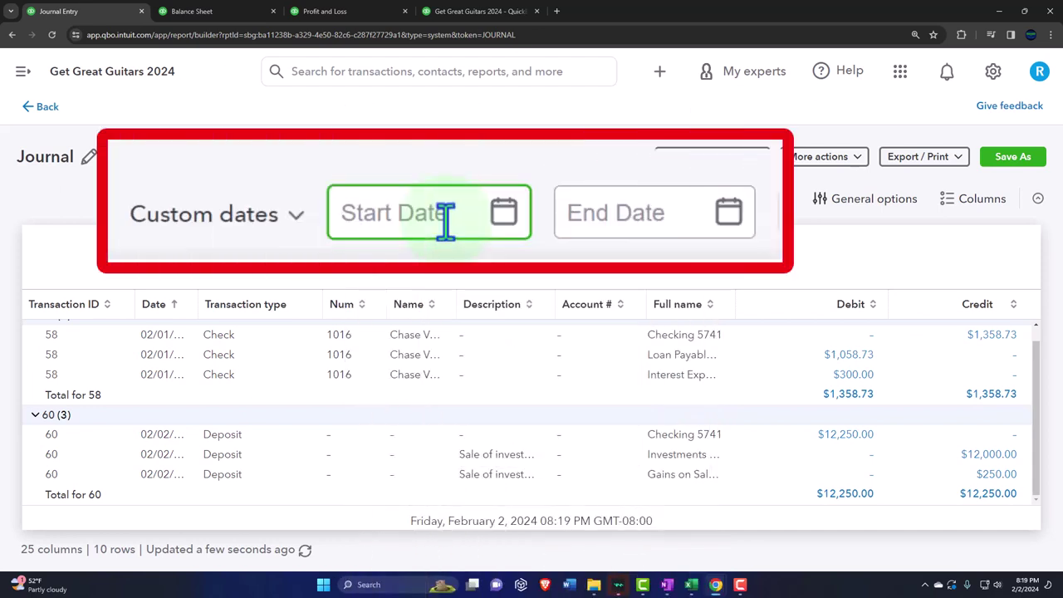
type("022824")
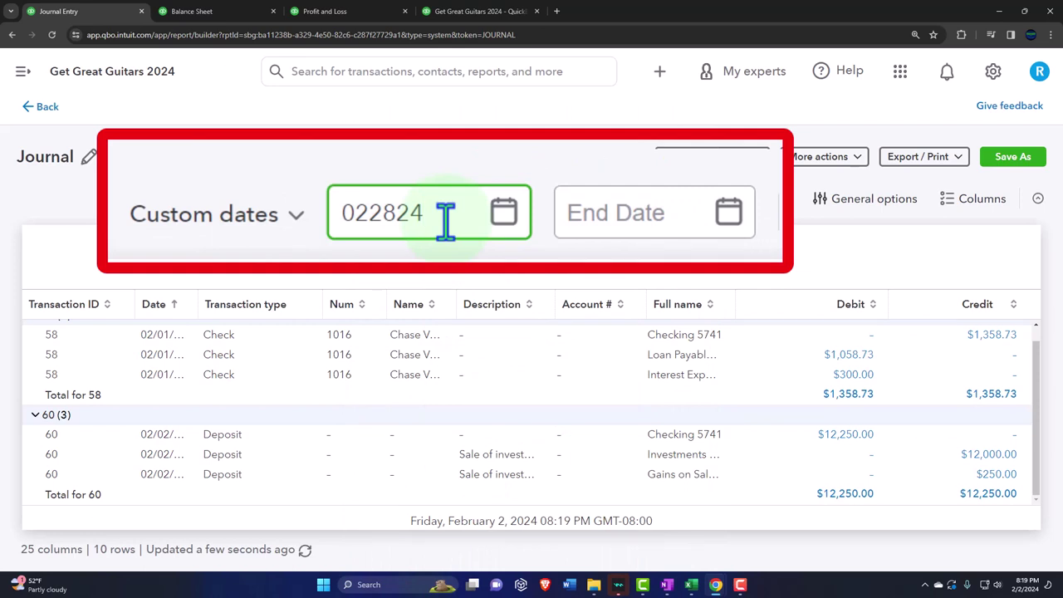
key("BackSpace")
key("BackSpace")
key("BackSpace")
type("9/2024")
key("Tab")
type("022924")
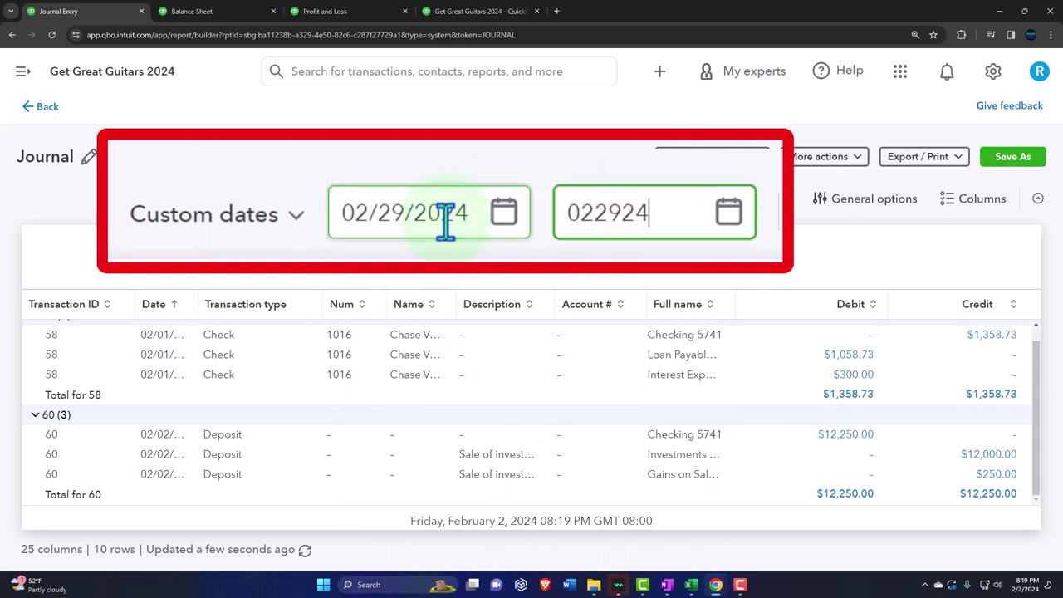
key("Tab")
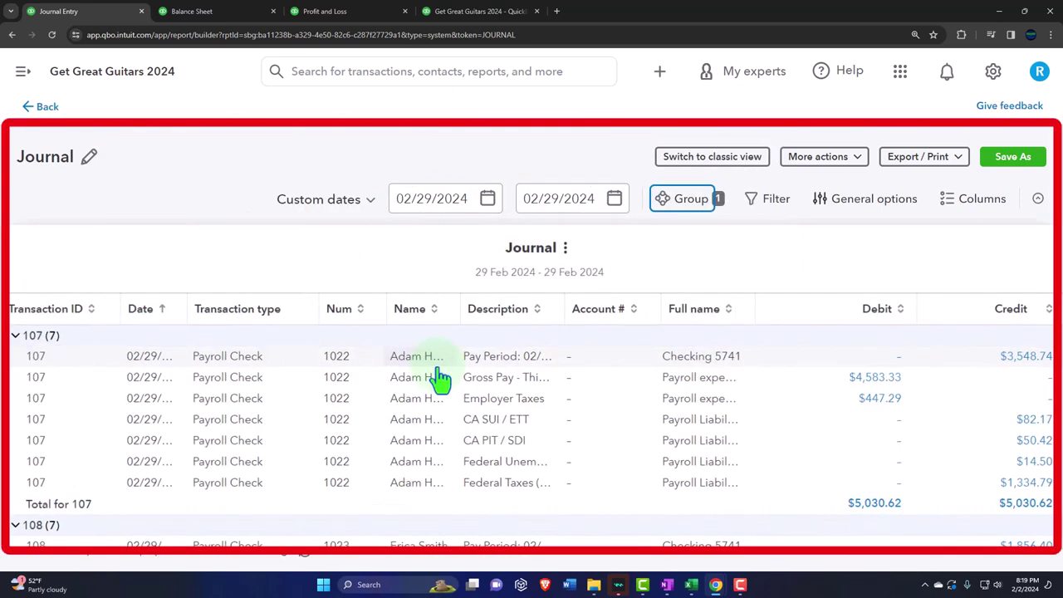
Filter the Journal report to transaction type equals Journal Entry and widen the Full name column to show the whole account names
scroll(416, 415, "down", 3)
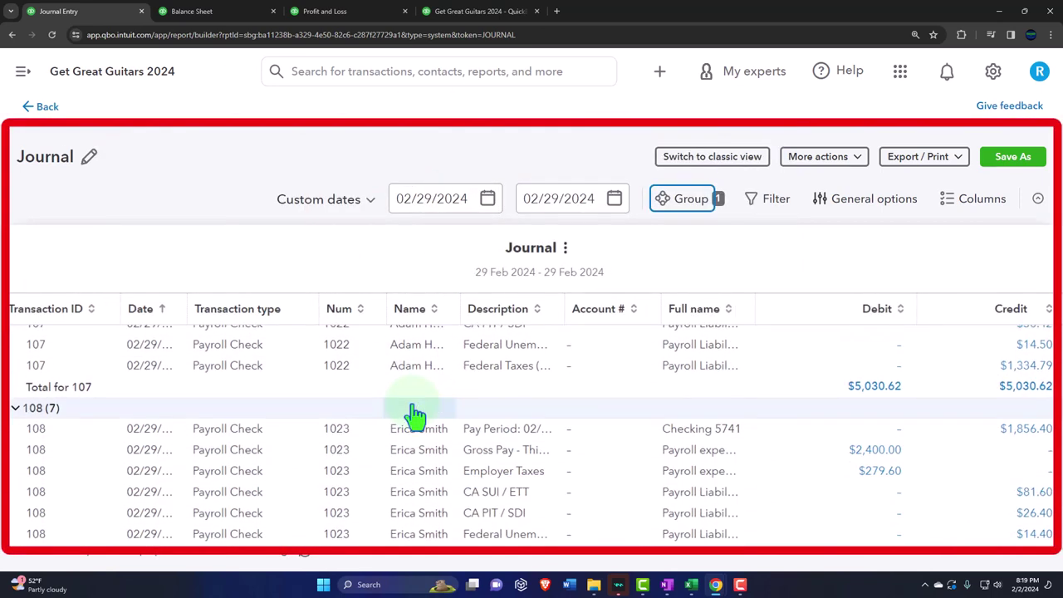
scroll(328, 428, "up", 3)
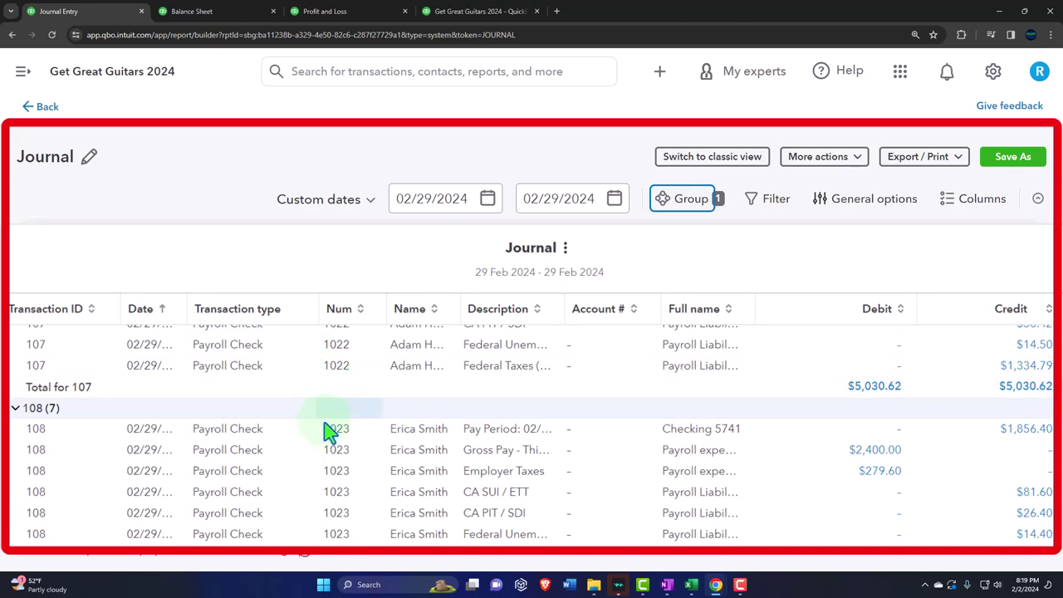
scroll(257, 411, "down", 3)
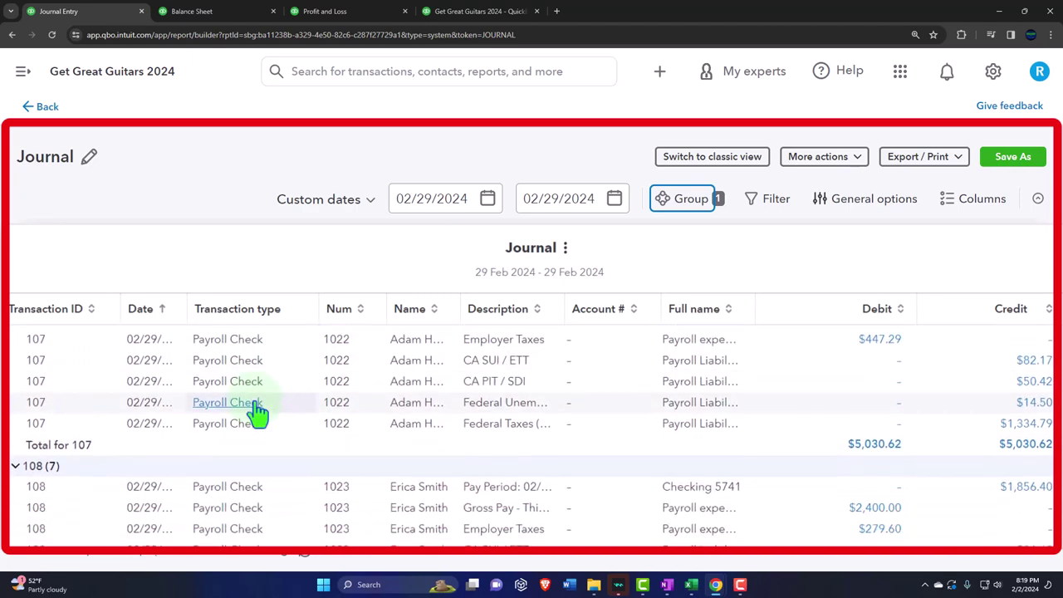
scroll(257, 412, "down", 6)
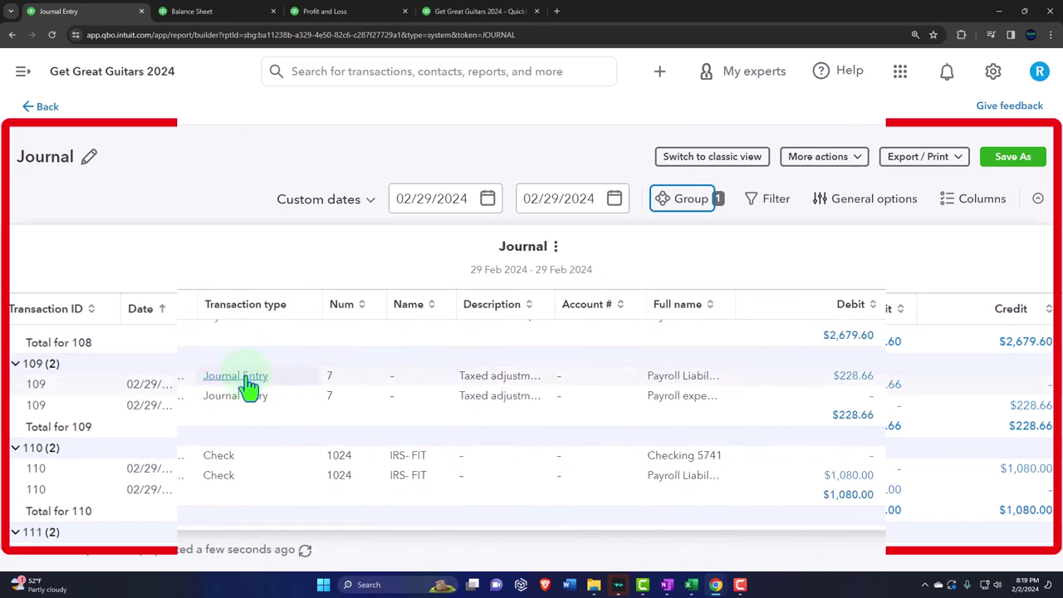
left_click(772, 201)
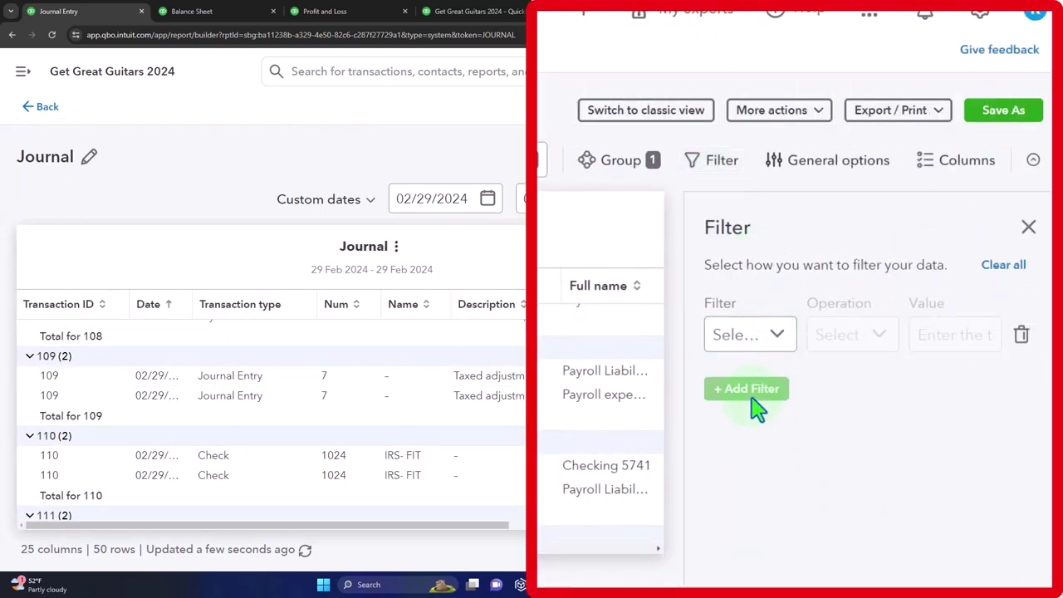
left_click(777, 337)
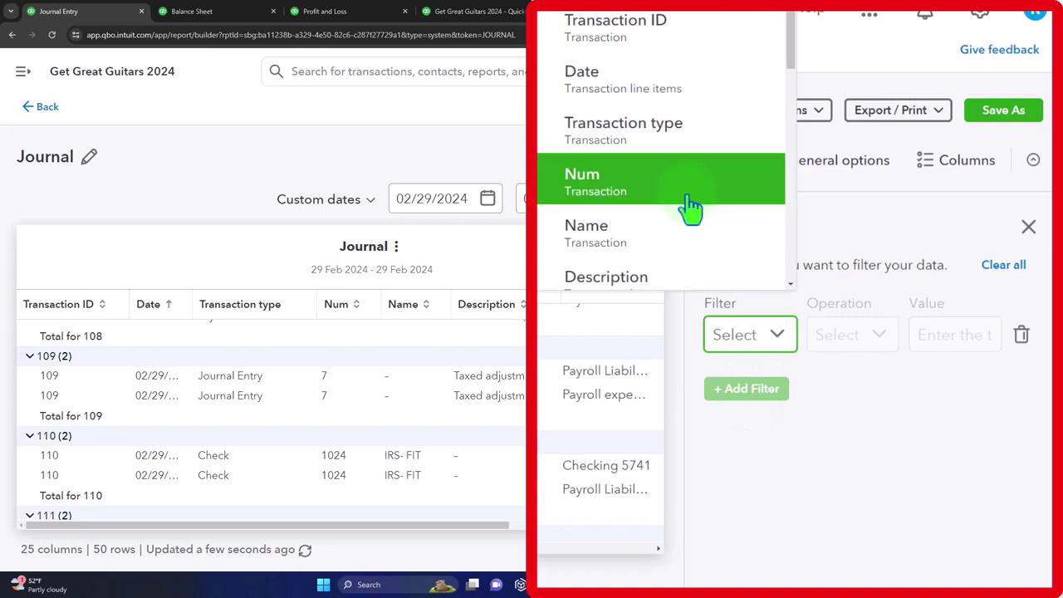
left_click(629, 135)
left_click(883, 342)
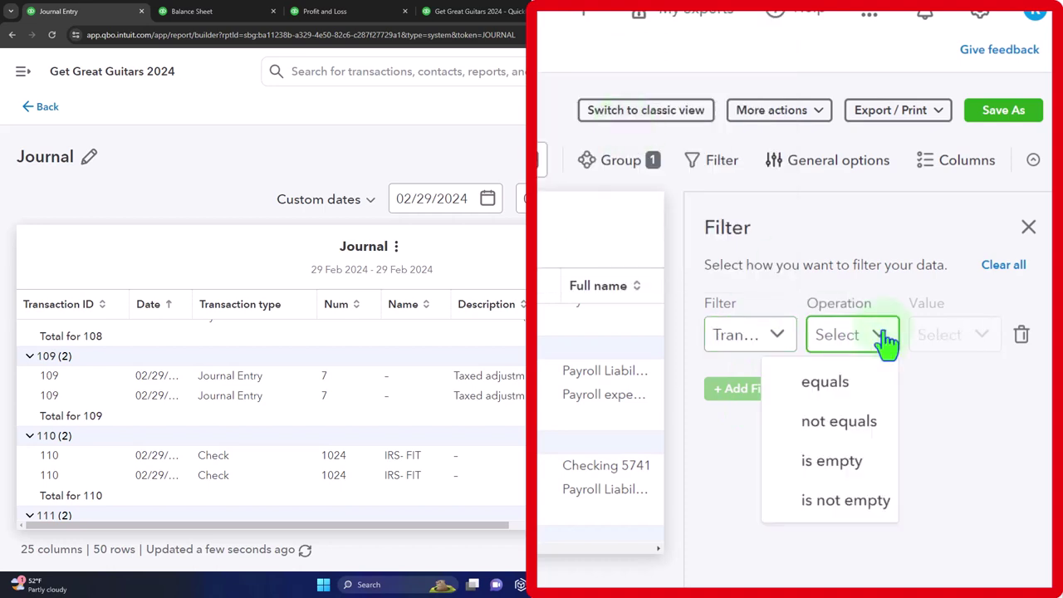
left_click(852, 381)
left_click(941, 349)
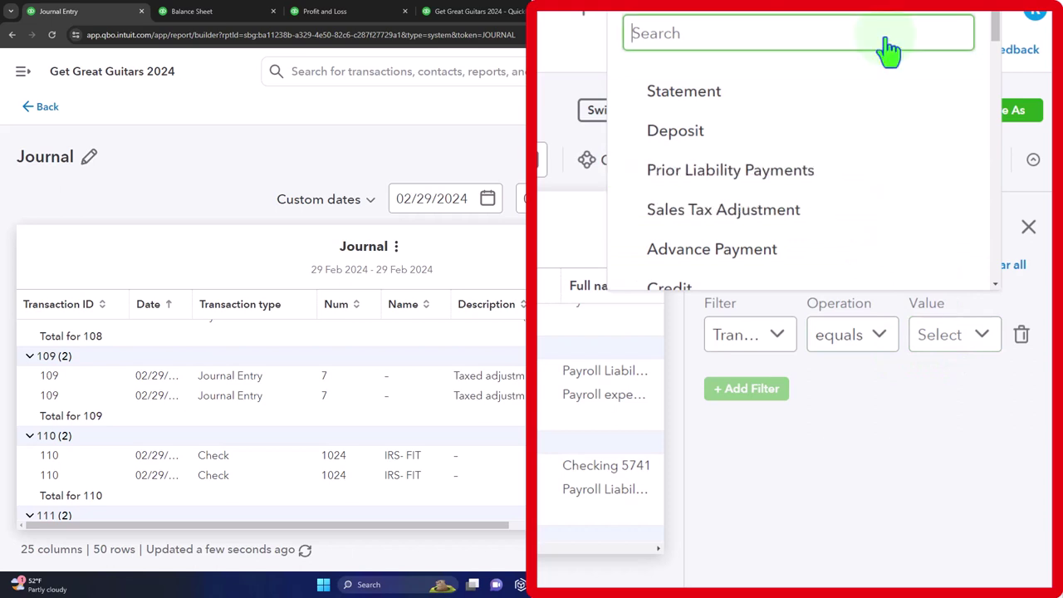
type("jour")
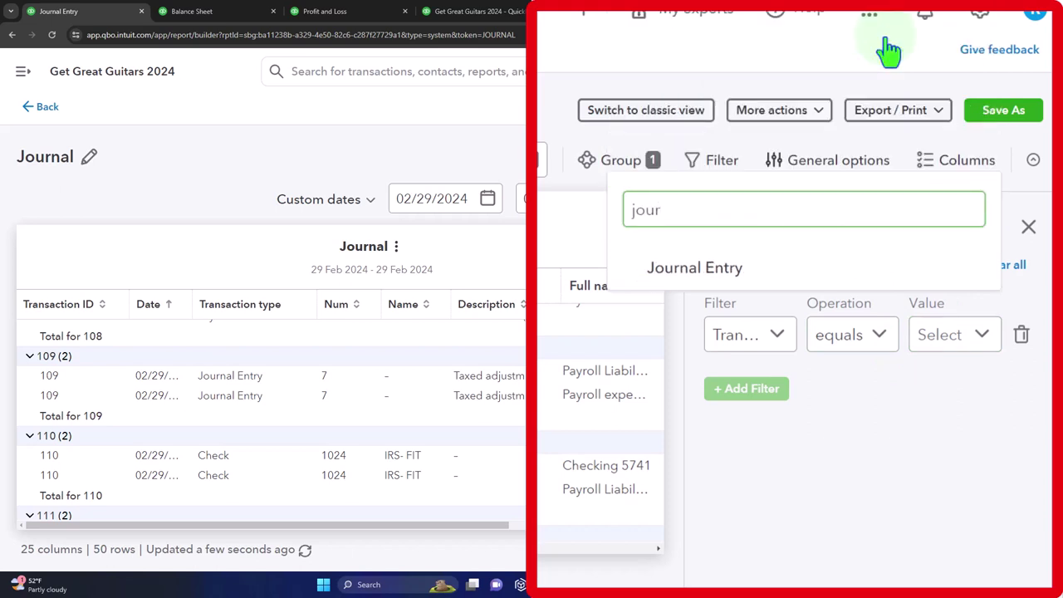
left_click(708, 267)
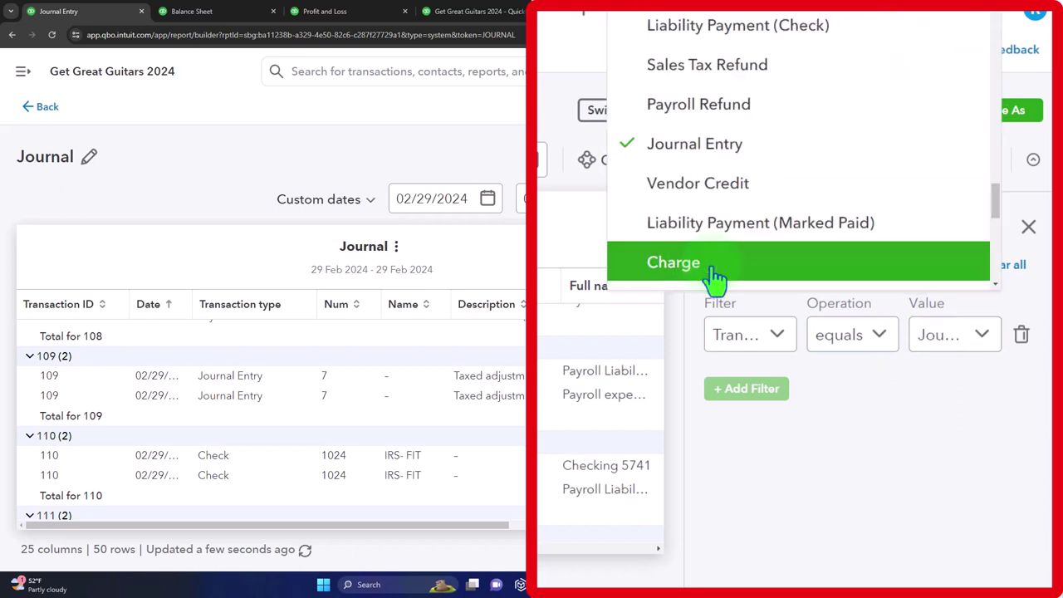
left_click(824, 510)
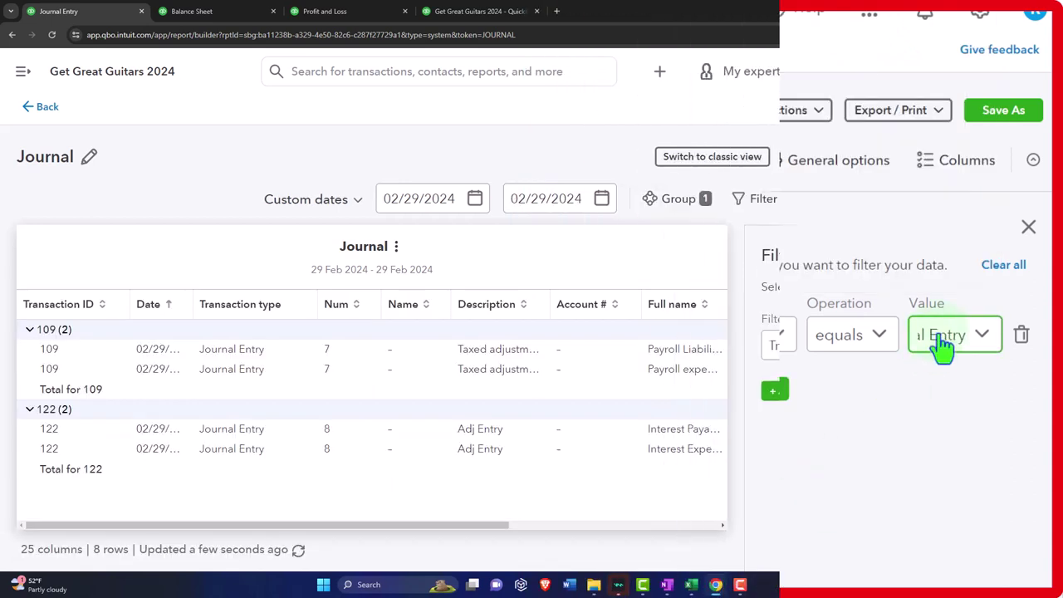
left_click(1033, 254)
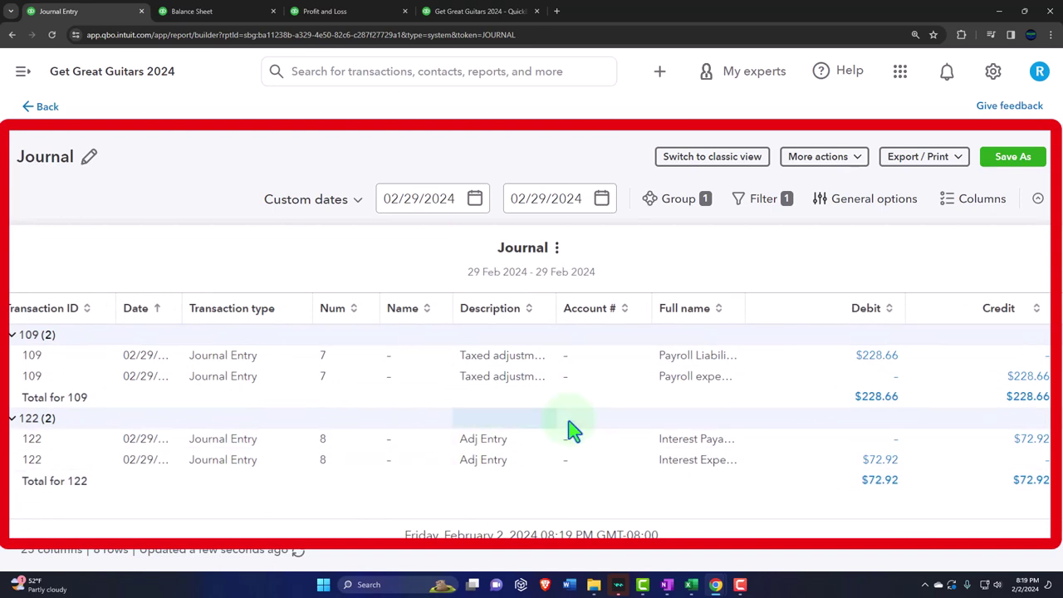
left_click_drag(745, 308, 814, 308)
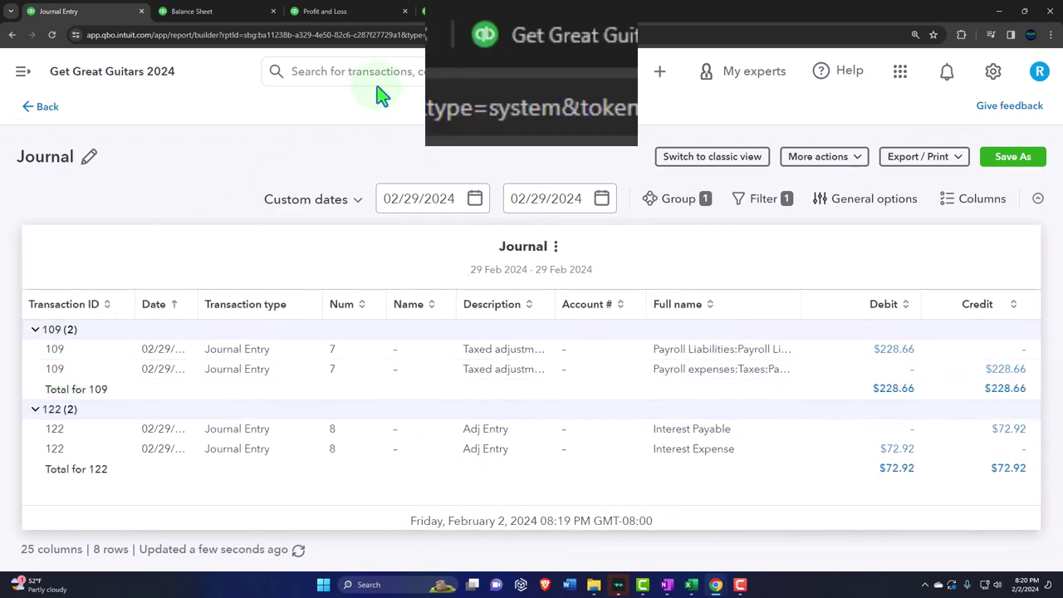
Switch to the open Trial Balance report and rerun it with monthly columns for 01/01/2024 to 02/29/2024
left_click(471, 10)
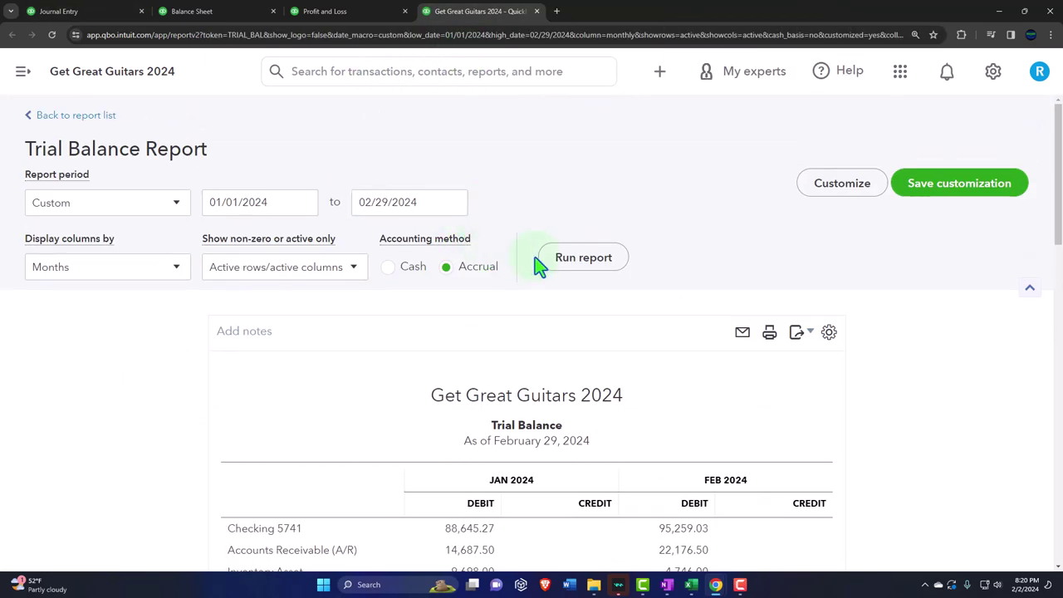
left_click(581, 258)
scroll(553, 308, "down", 3)
key("ctrl+plus")
key("ctrl+plus")
key("ctrl+plus")
key("ctrl+plus")
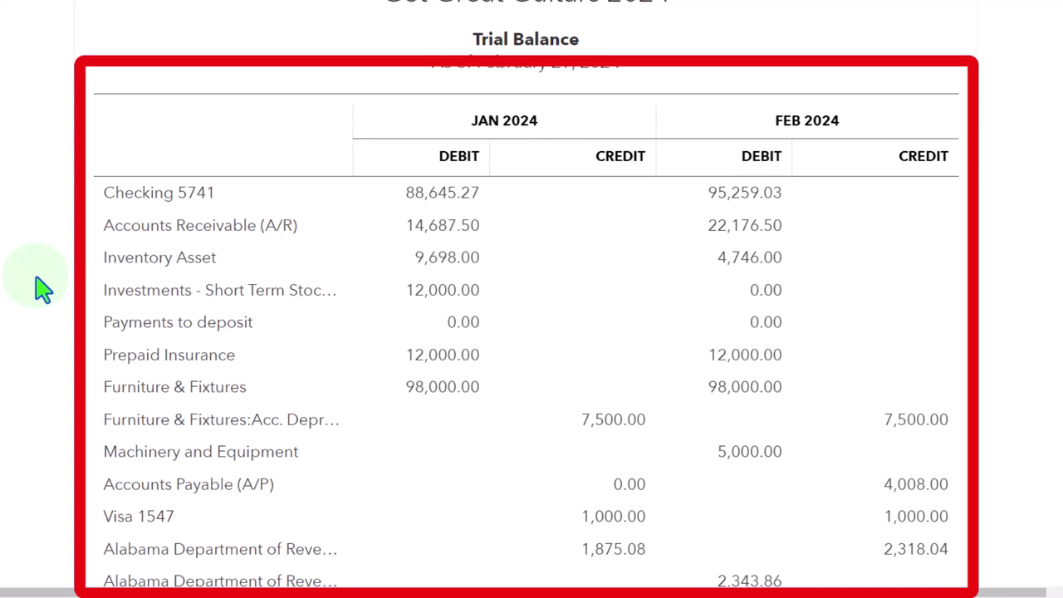
Review the January and February 2024 balances in the Trial Balance, from Checking through Interest Payable and Interest Expense to the totals row
scroll(43, 288, "down", 1)
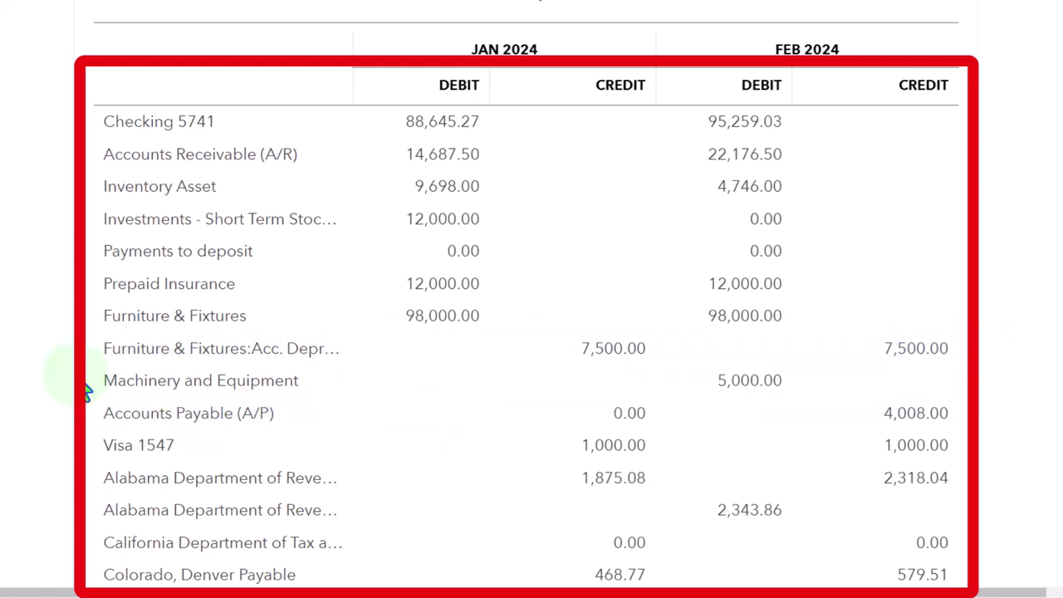
scroll(84, 390, "down", 3)
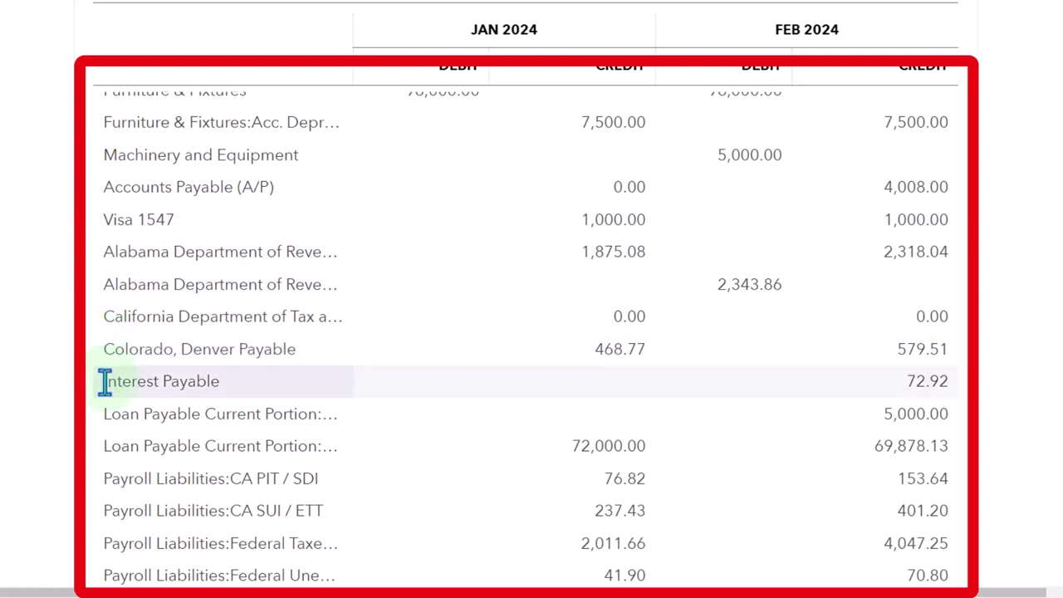
scroll(105, 381, "down", 1)
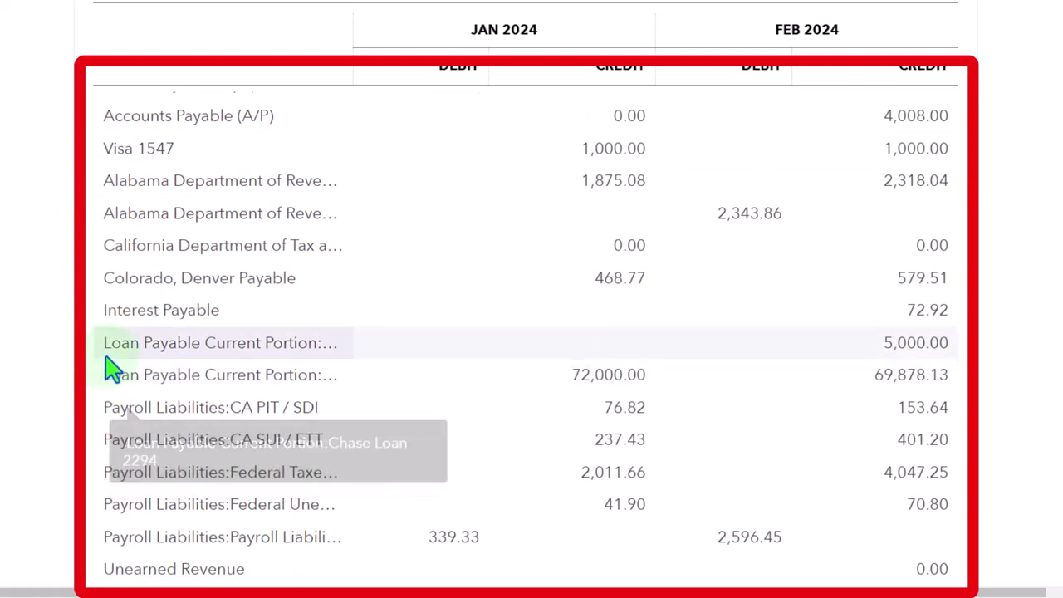
scroll(105, 403, "down", 1)
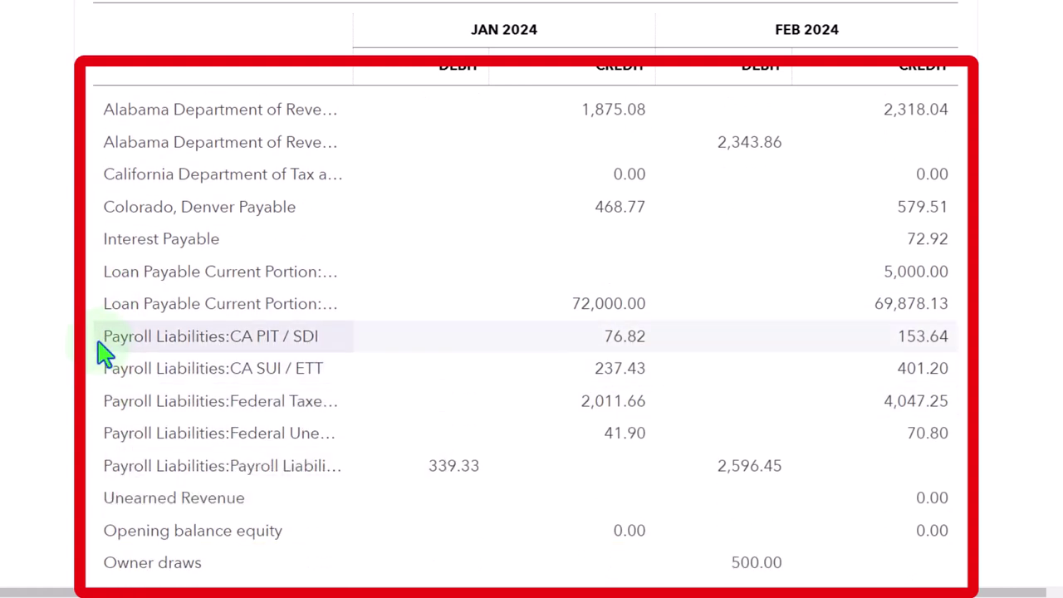
scroll(103, 354, "down", 1)
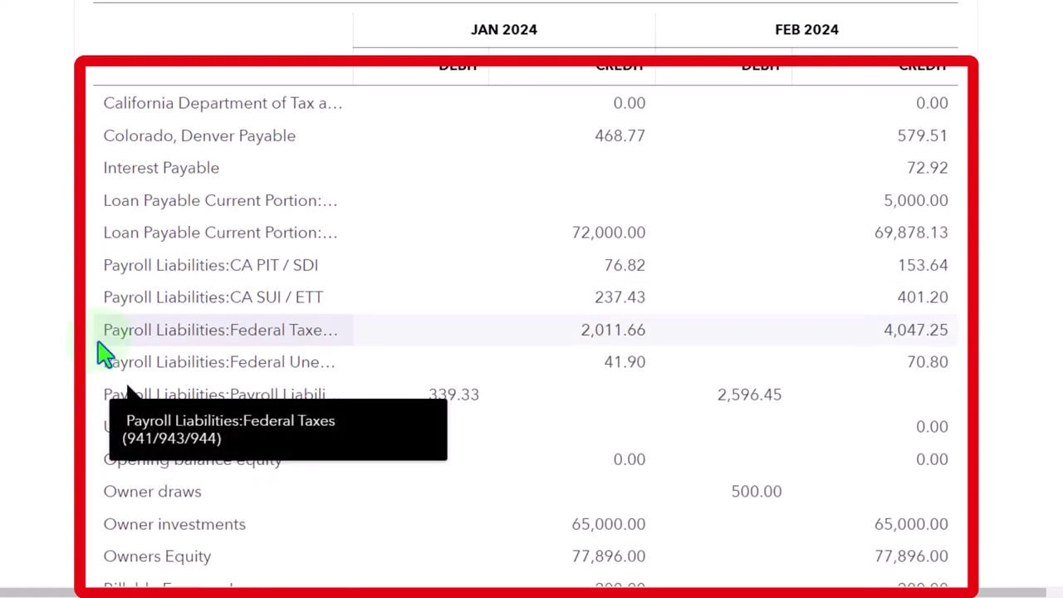
scroll(103, 353, "down", 1)
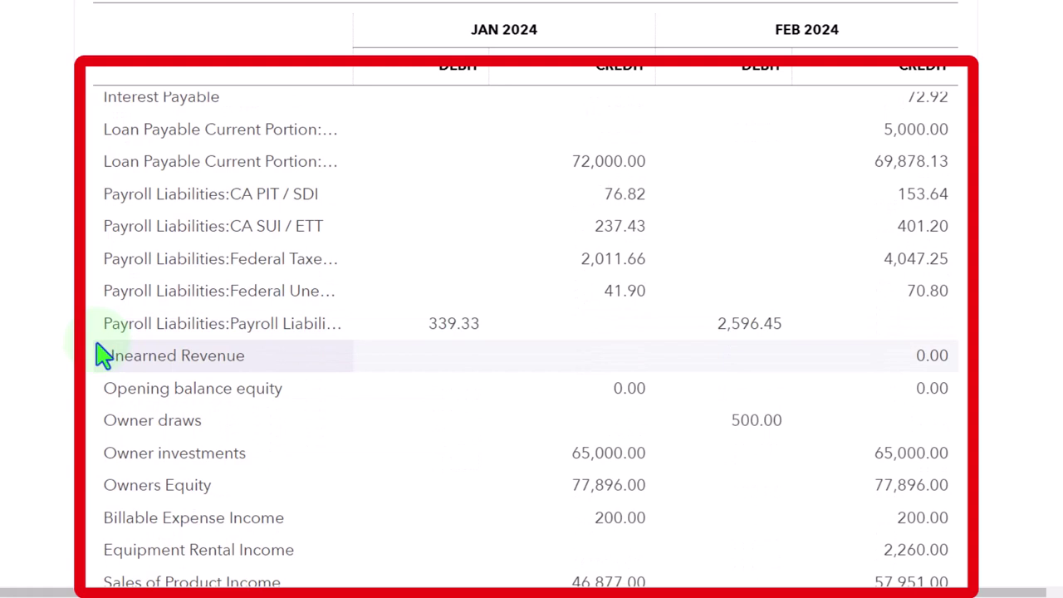
scroll(100, 356, "down", 1)
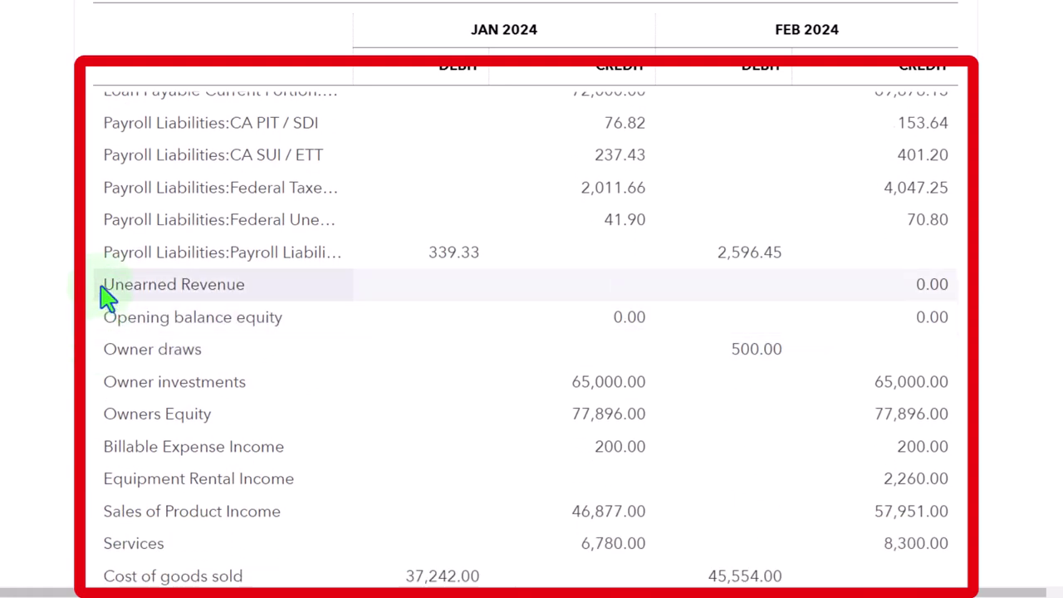
scroll(106, 297, "down", 1)
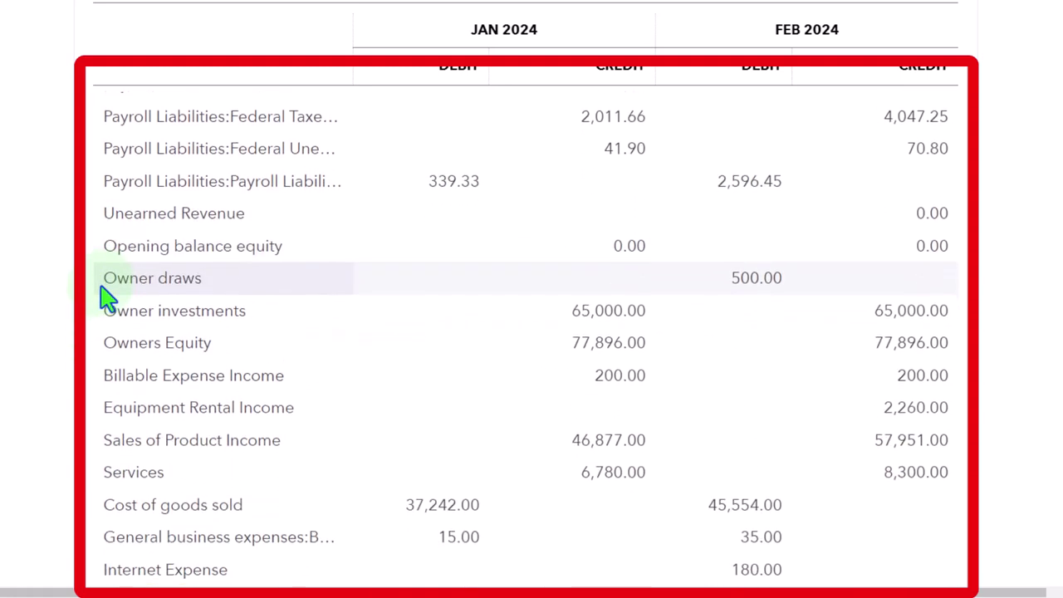
scroll(105, 296, "down", 1)
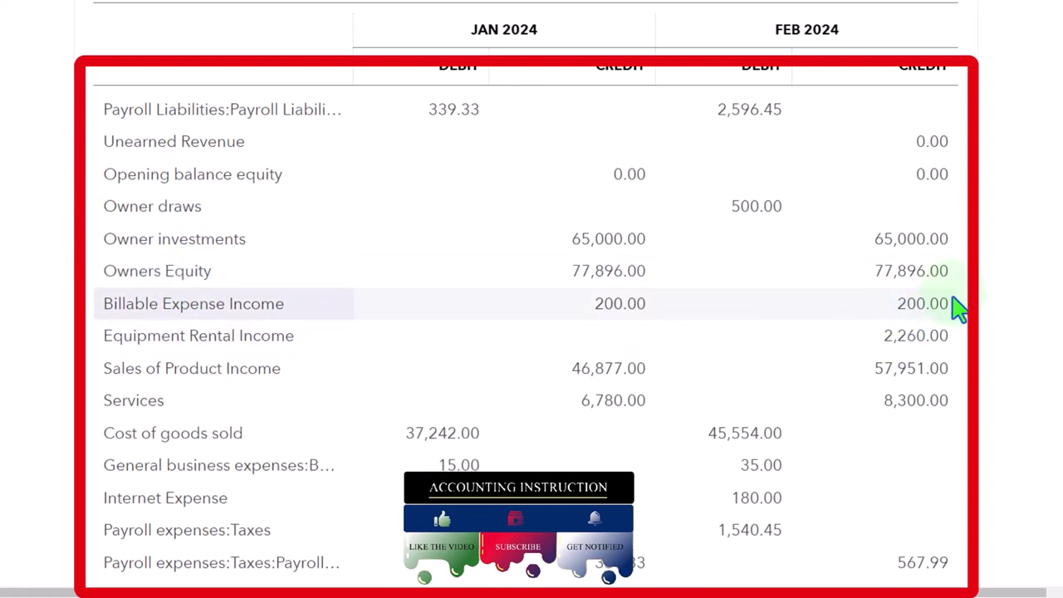
scroll(957, 307, "down", 1)
scroll(947, 331, "down", 2)
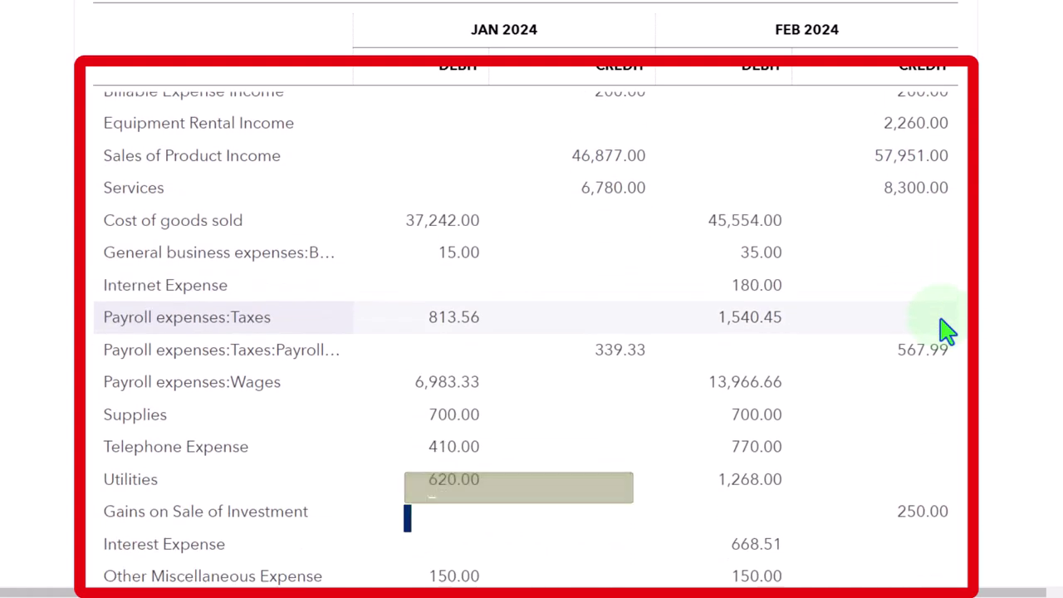
scroll(947, 331, "down", 1)
scroll(947, 330, "down", 1)
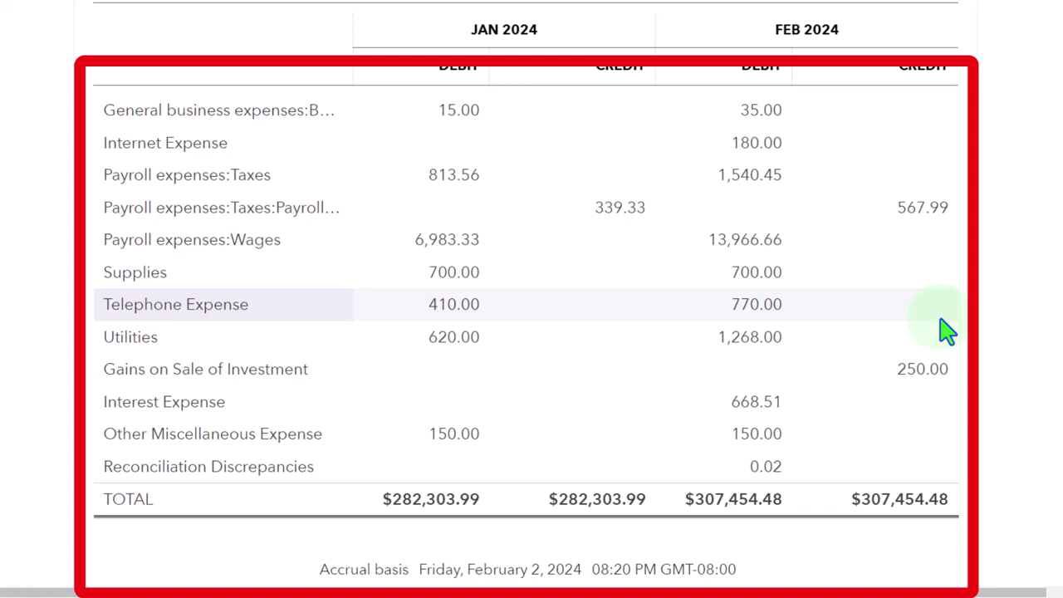
Rerun the Trial Balance for the period 01/01/2025 to 01/01/2025 and go through its account list toward the total
scroll(948, 330, "up", 3)
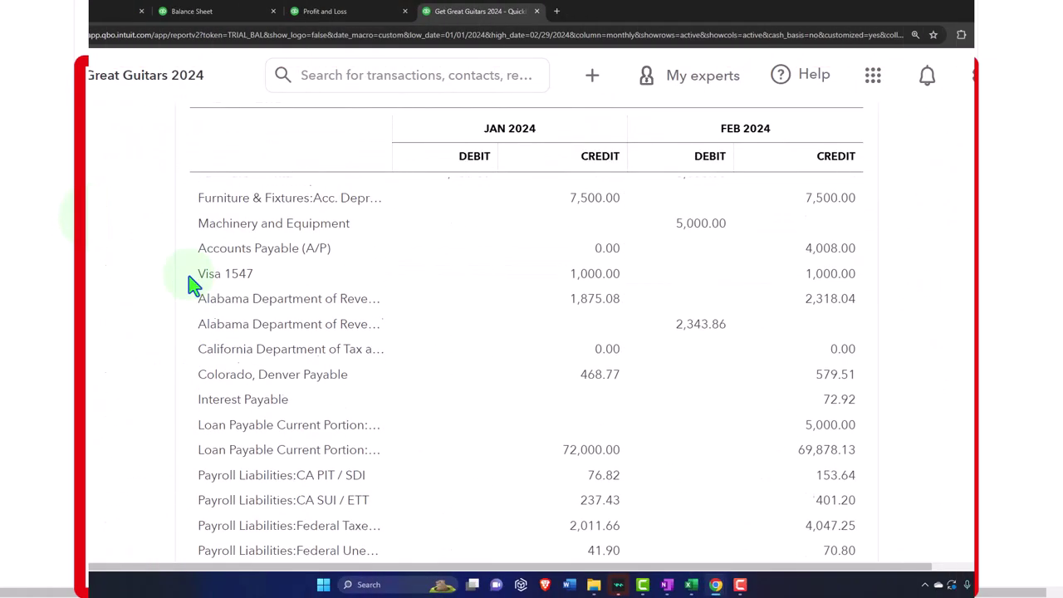
scroll(189, 284, "up", 10)
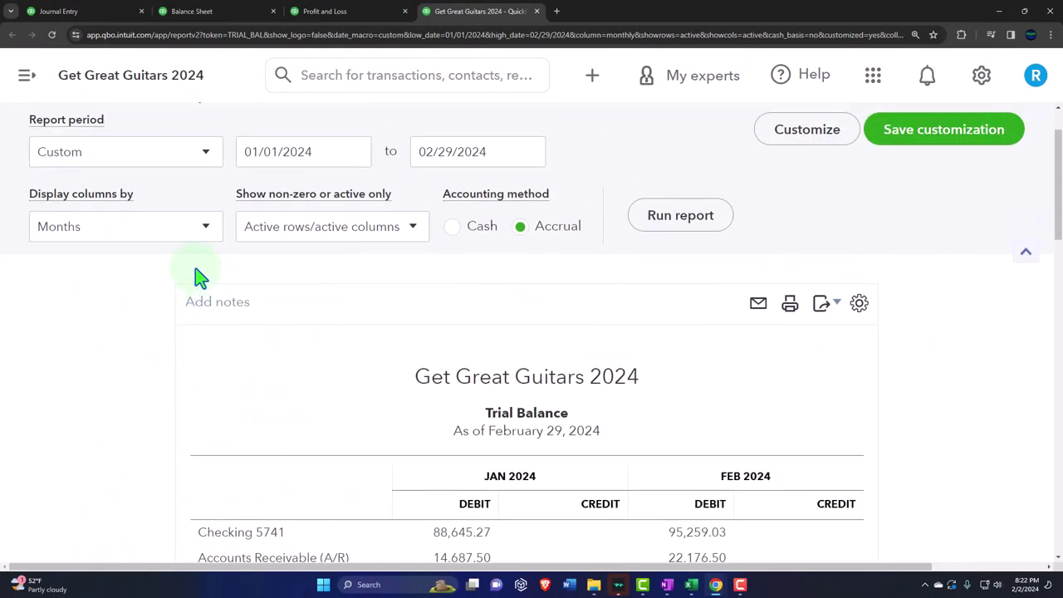
left_click(318, 159)
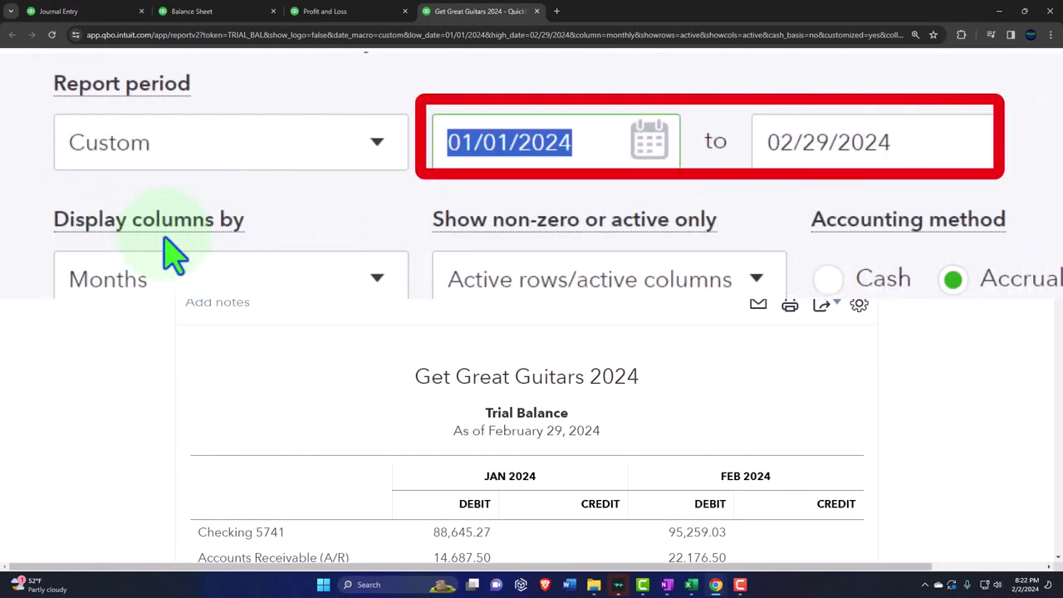
type("010125")
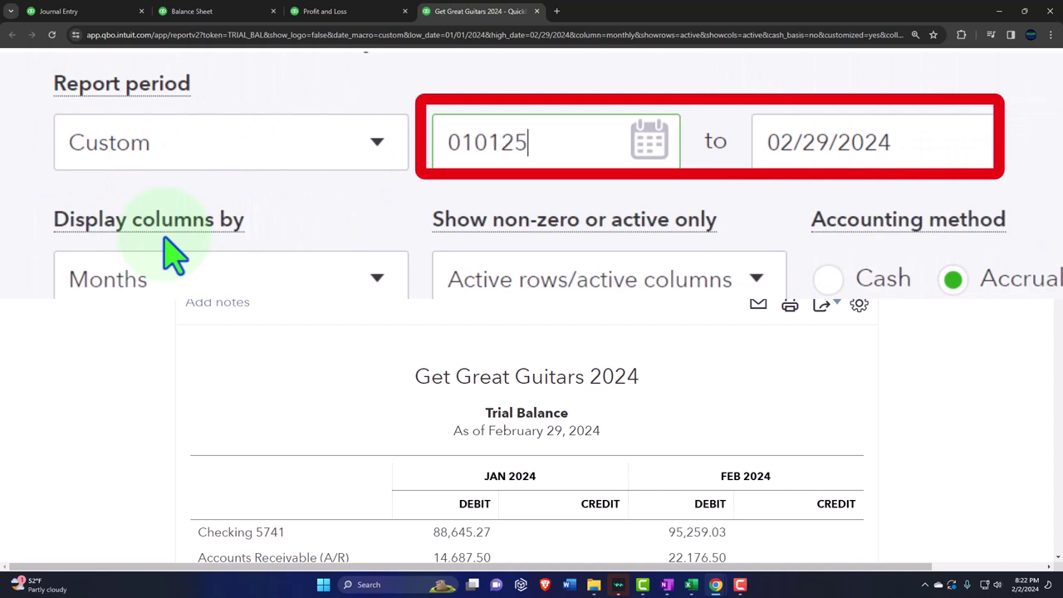
key("Tab")
type("010125")
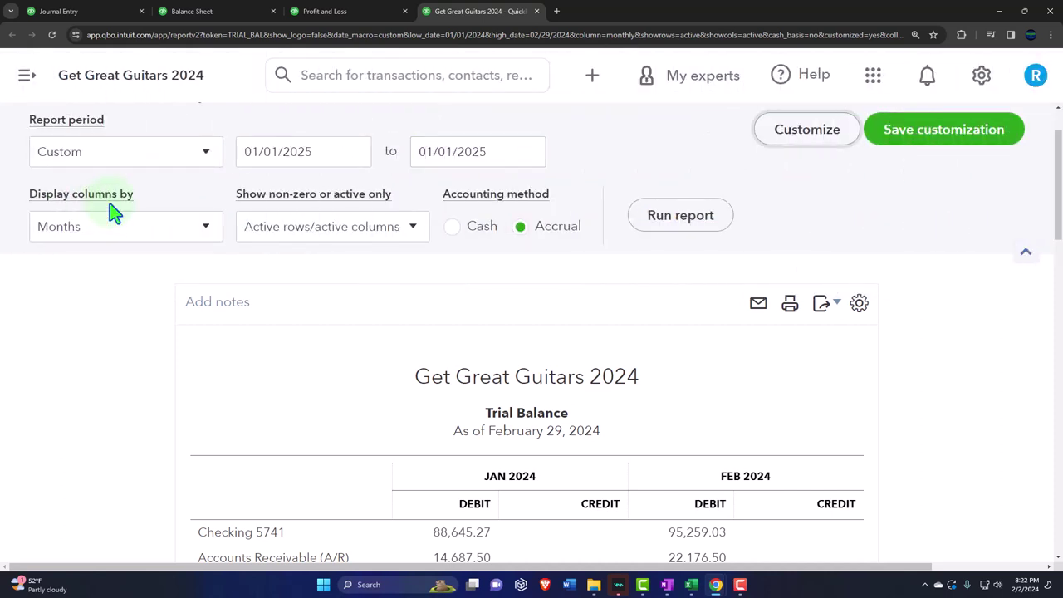
left_click(651, 216)
scroll(698, 337, "down", 5)
scroll(698, 336, "down", 10)
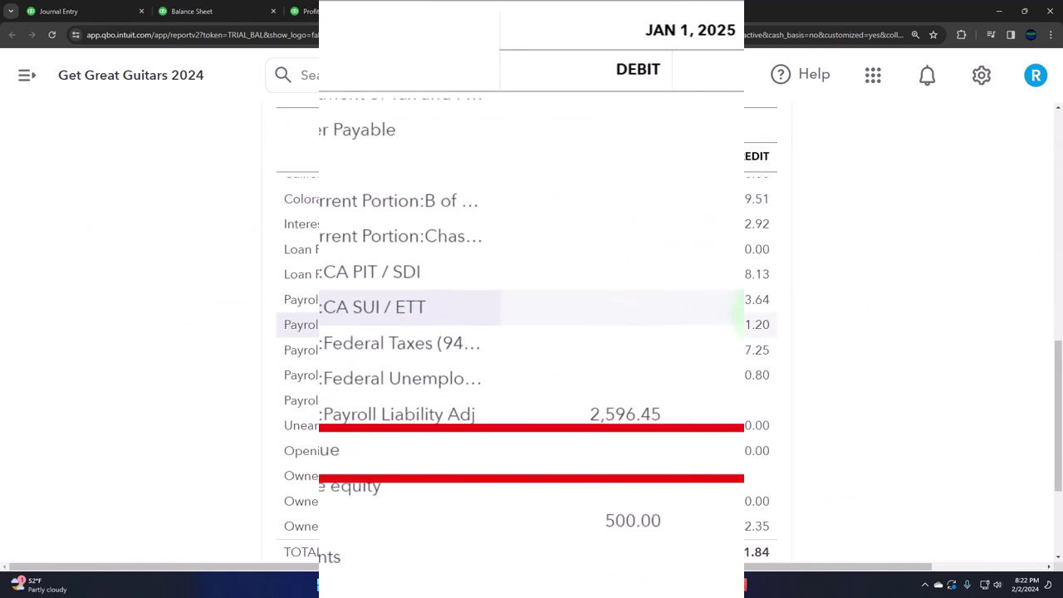